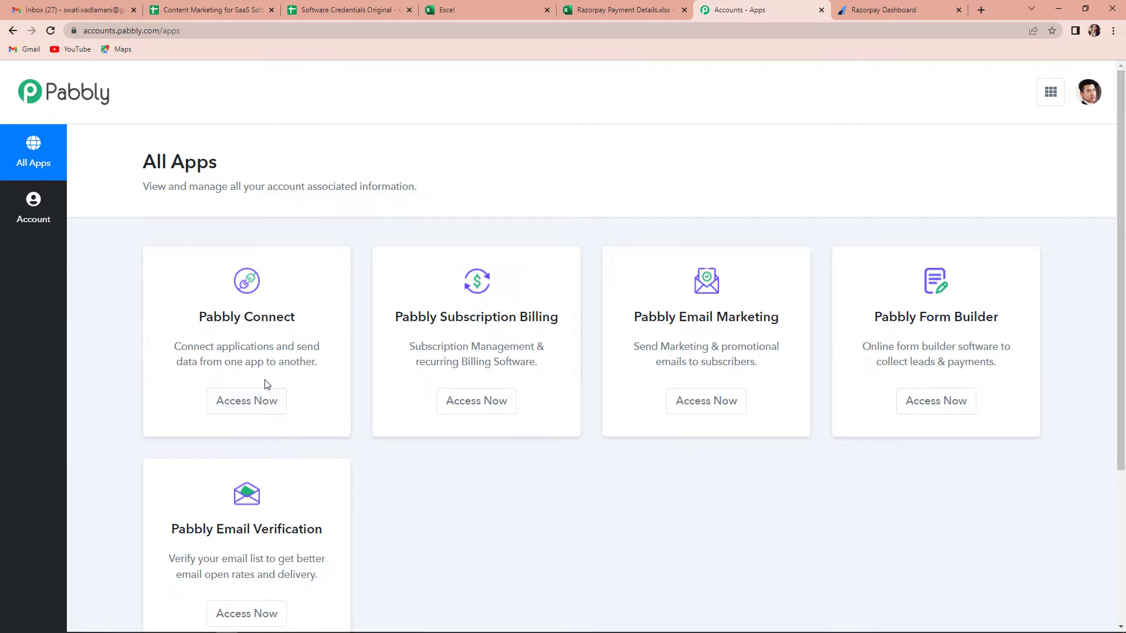
Step: Launch Pabbly Connect from the Pabbly All Apps page using Access Now
left_click(235, 405)
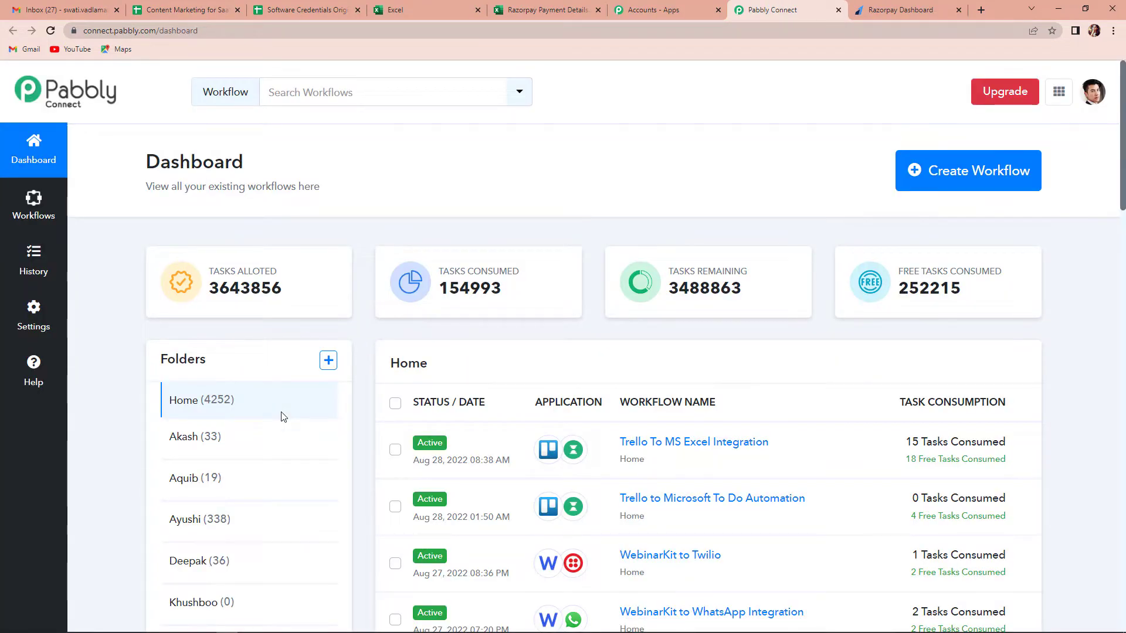
Step: Start a new workflow from the Pabbly Connect dashboard's Create Workflow button
left_click(980, 185)
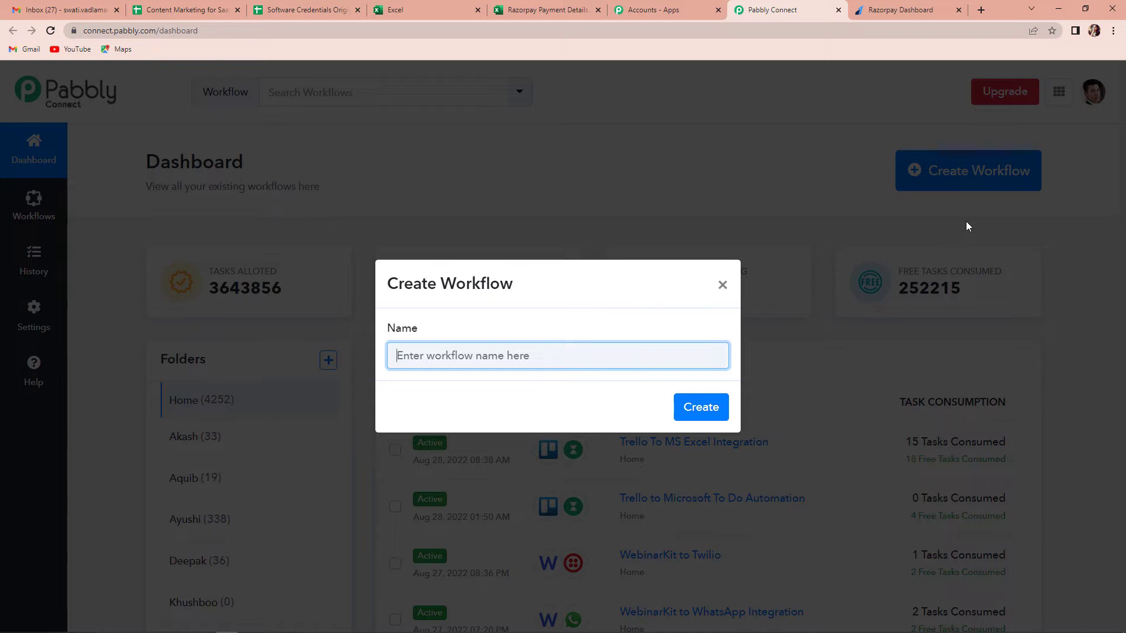
Step: Name the workflow 'Failed Payment on RazorPay to MS Excel Integration' and create it
type("Fai")
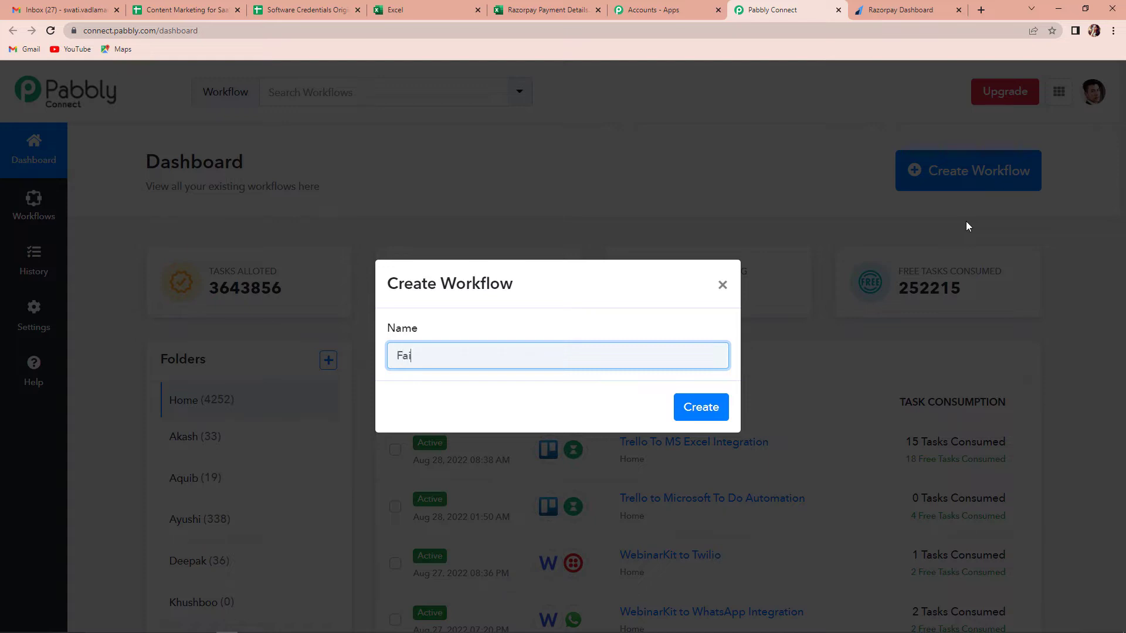
type("led Payment on RazorP")
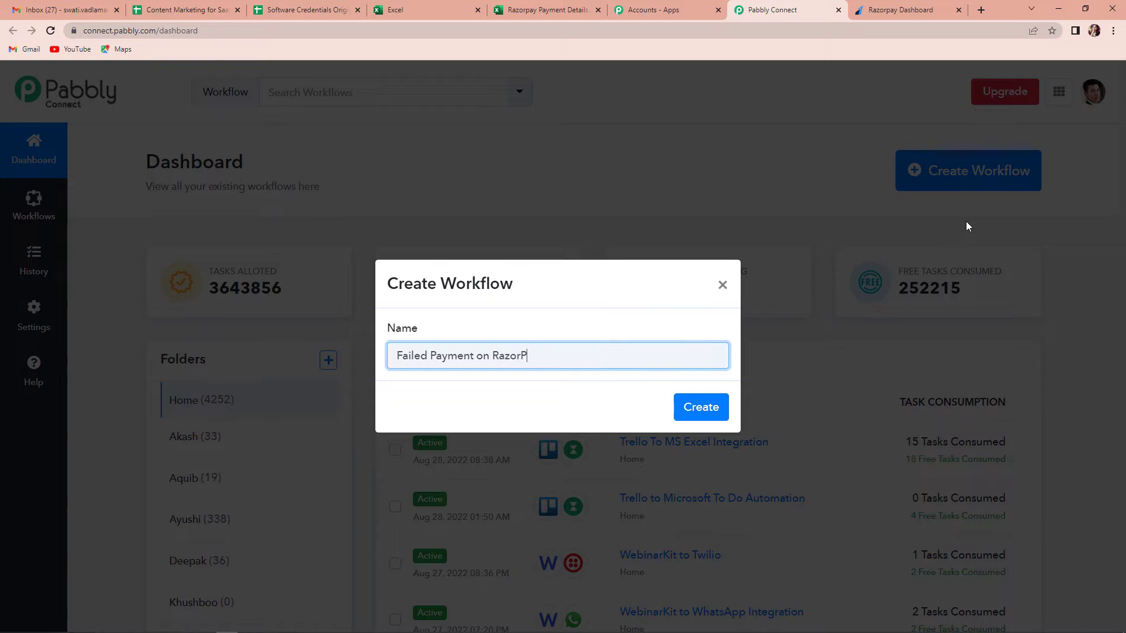
type("ay to MSxcel Integration")
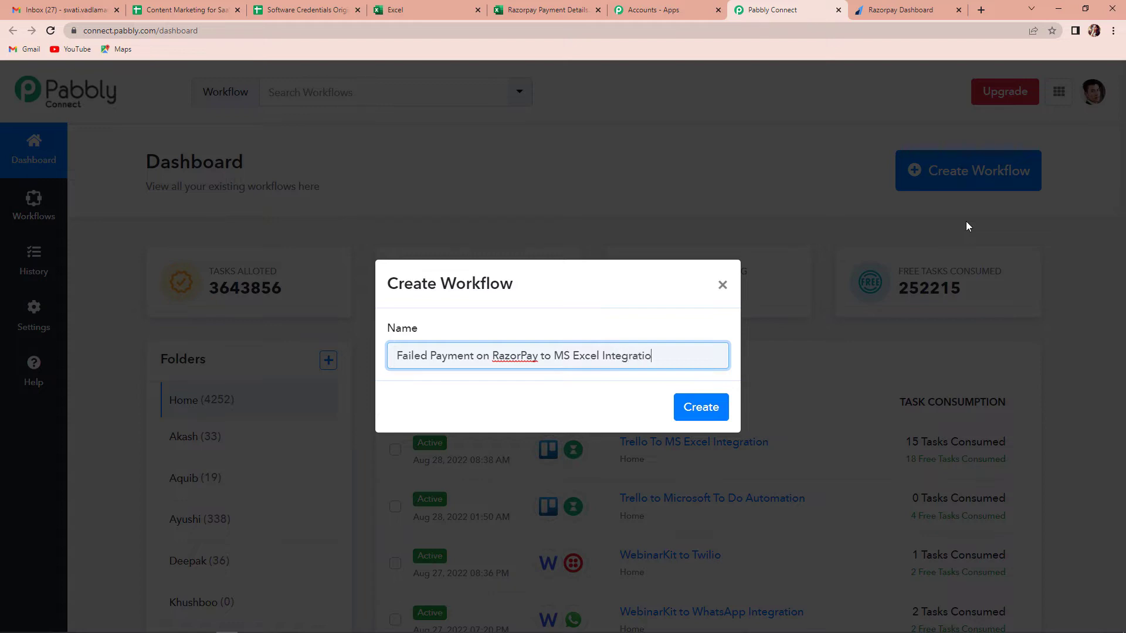
left_click(696, 413)
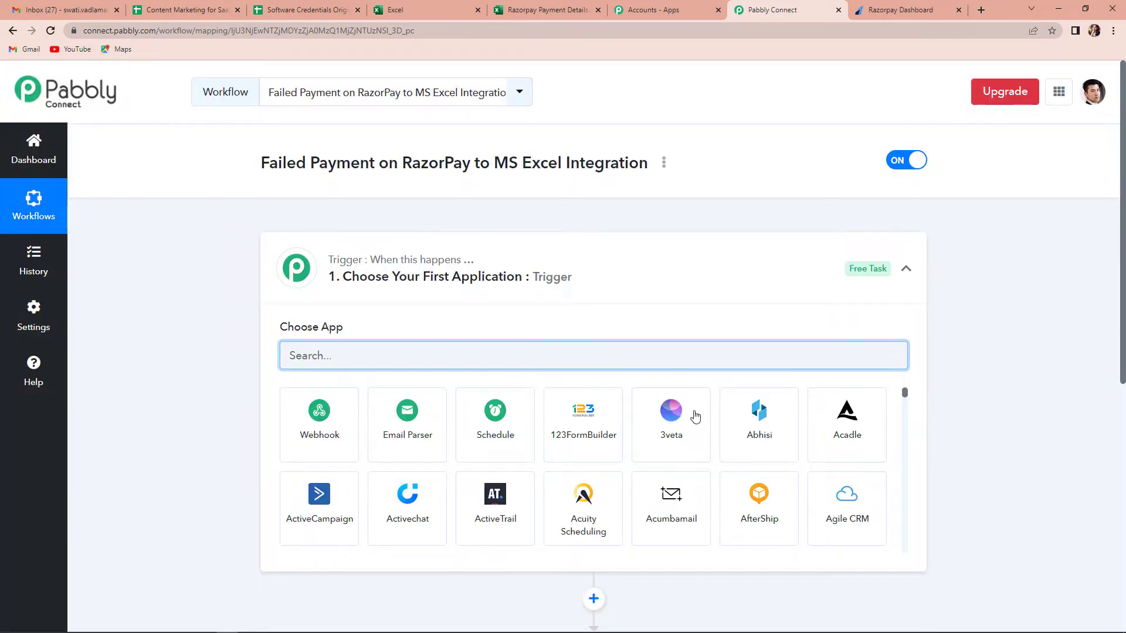
Step: Scroll through the trigger step's Choose App grid to browse the available apps
scroll(598, 304, "down", 1)
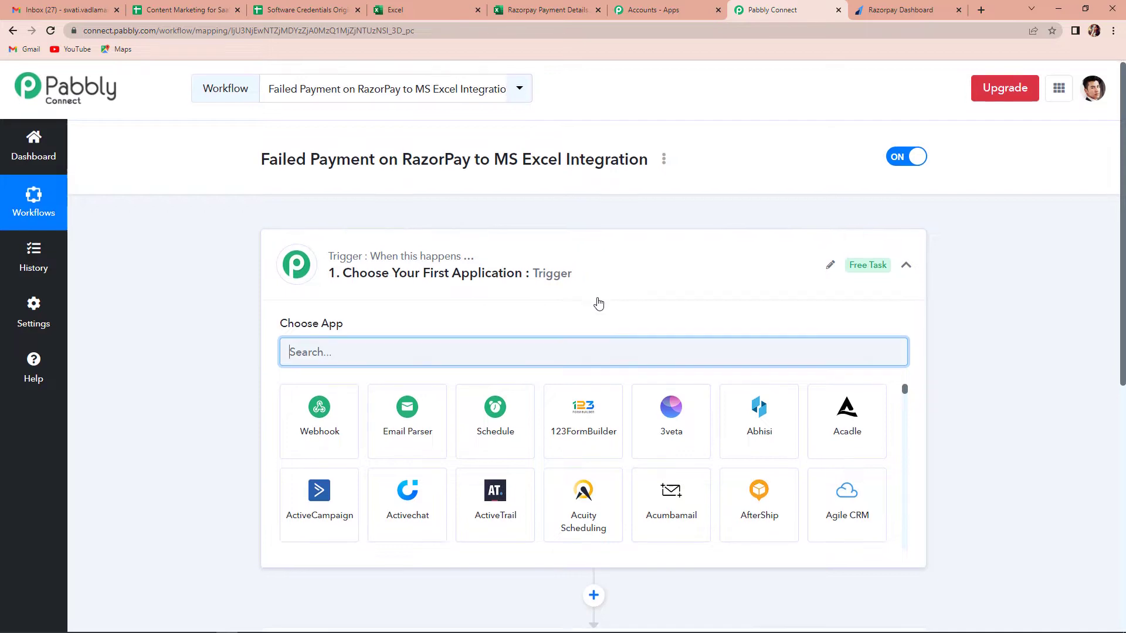
scroll(598, 304, "down", 2)
scroll(596, 374, "up", 1)
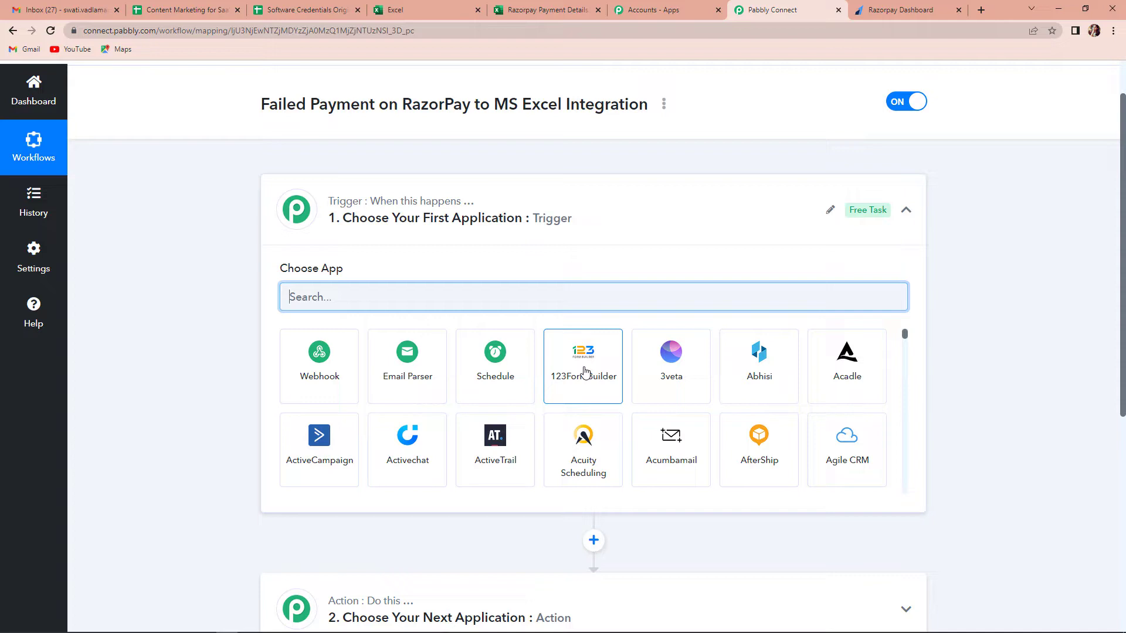
mouse_move(359, 205)
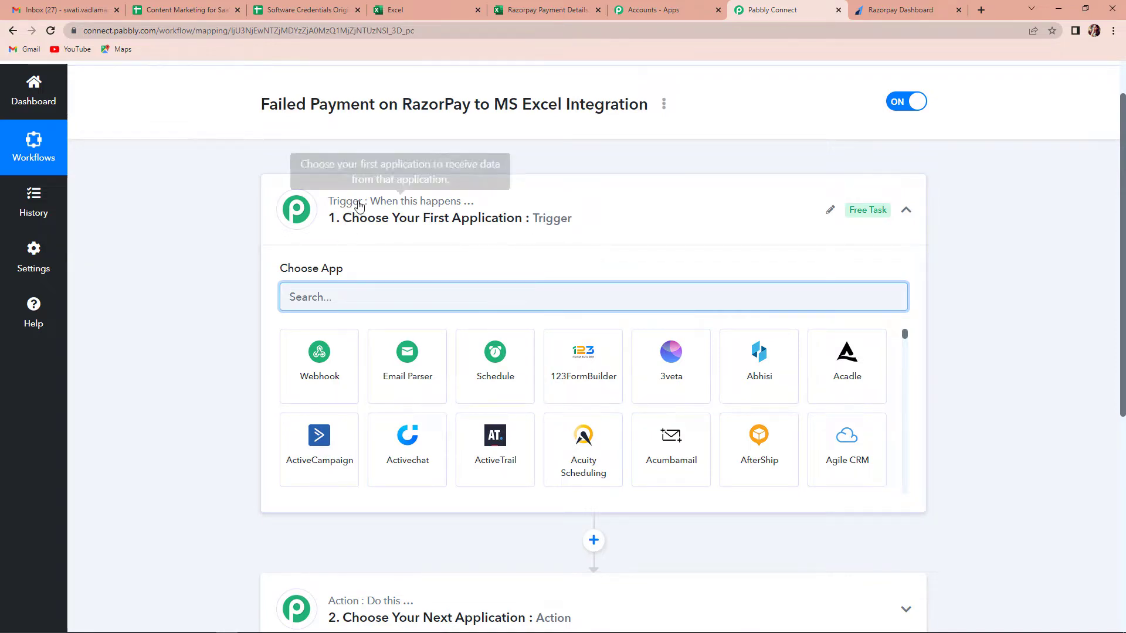
scroll(516, 402, "down", 1)
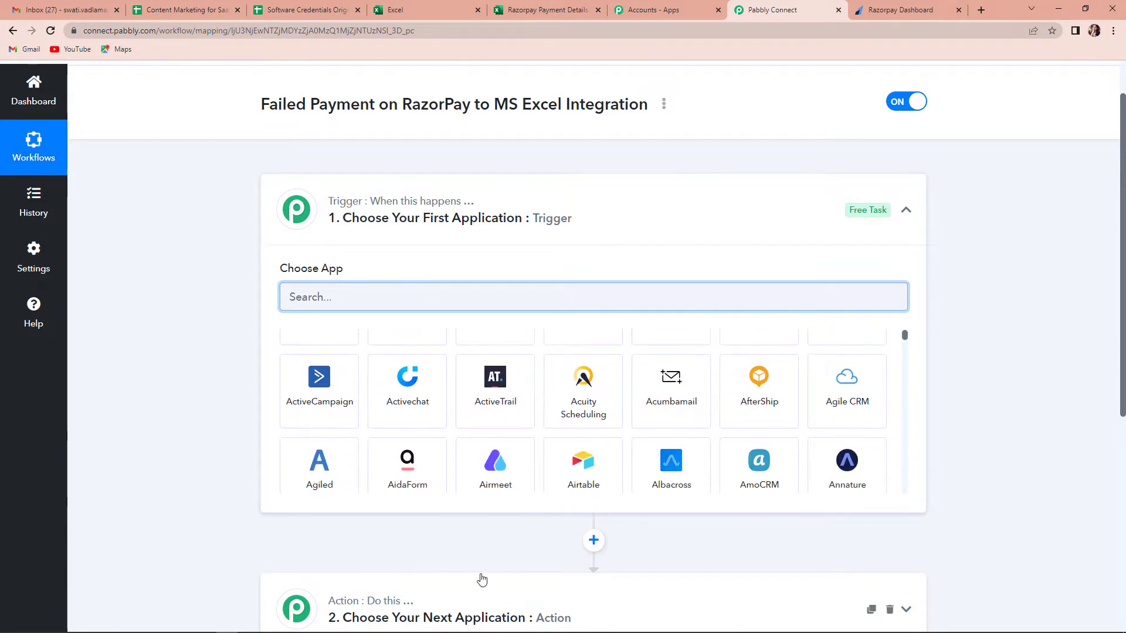
scroll(568, 550, "down", 3)
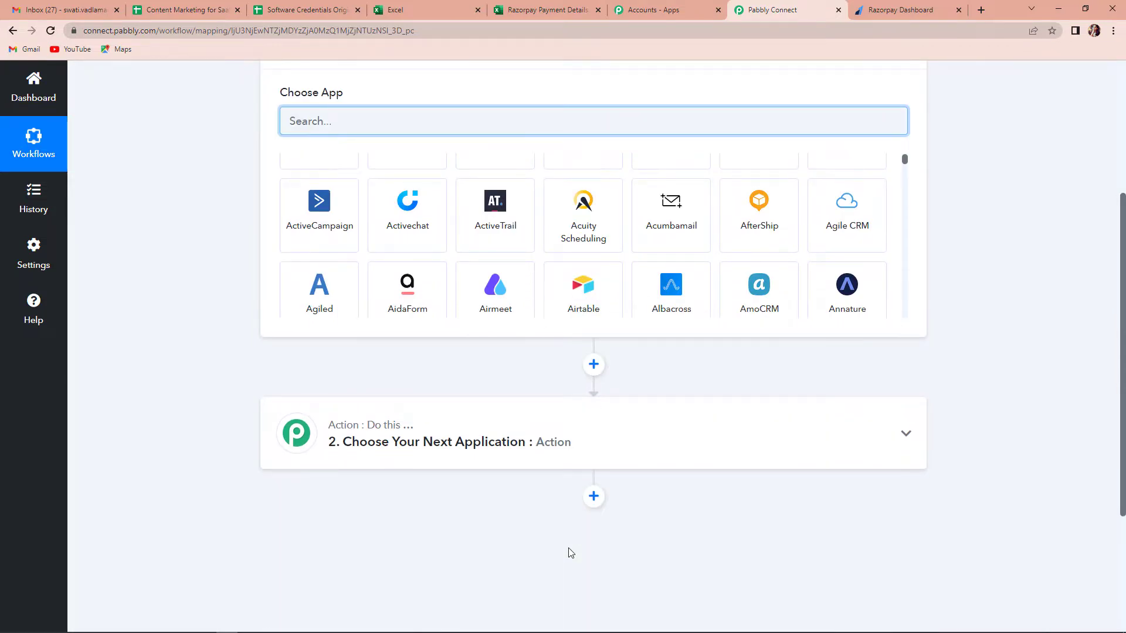
scroll(570, 552, "up", 4)
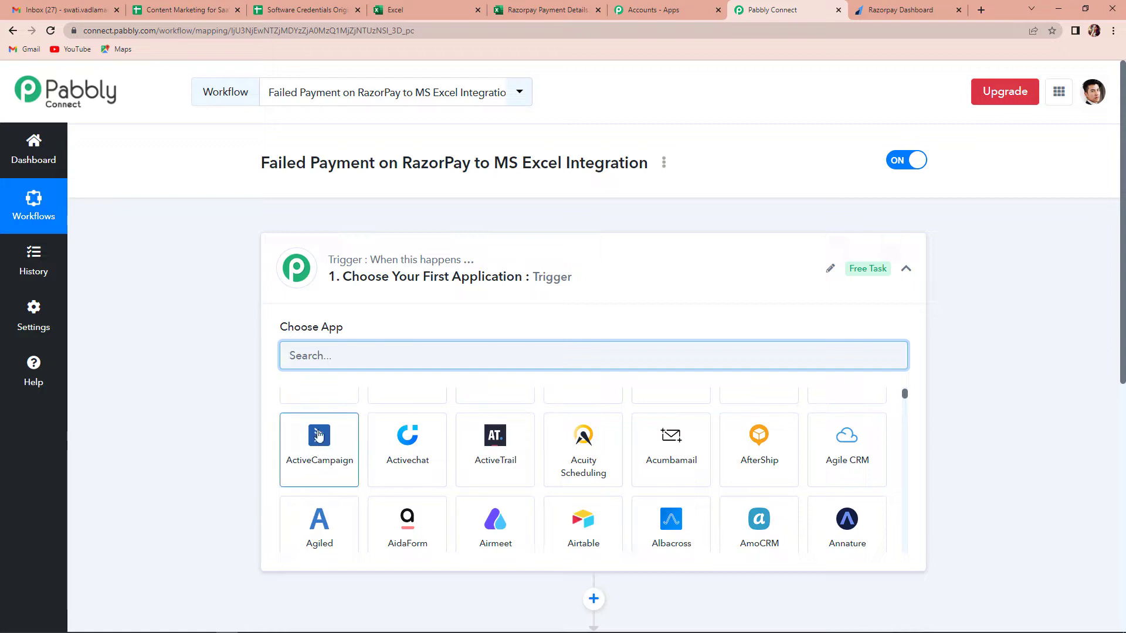
Step: Set the trigger app to Razorpay with the Payment Failed trigger event
type("razor")
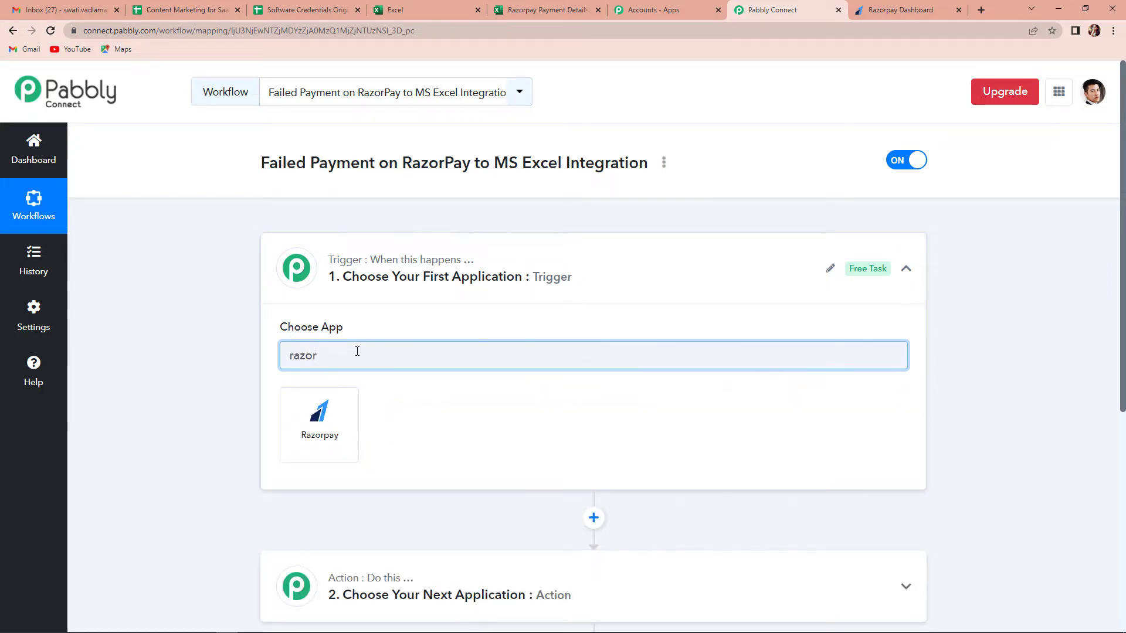
left_click(343, 410)
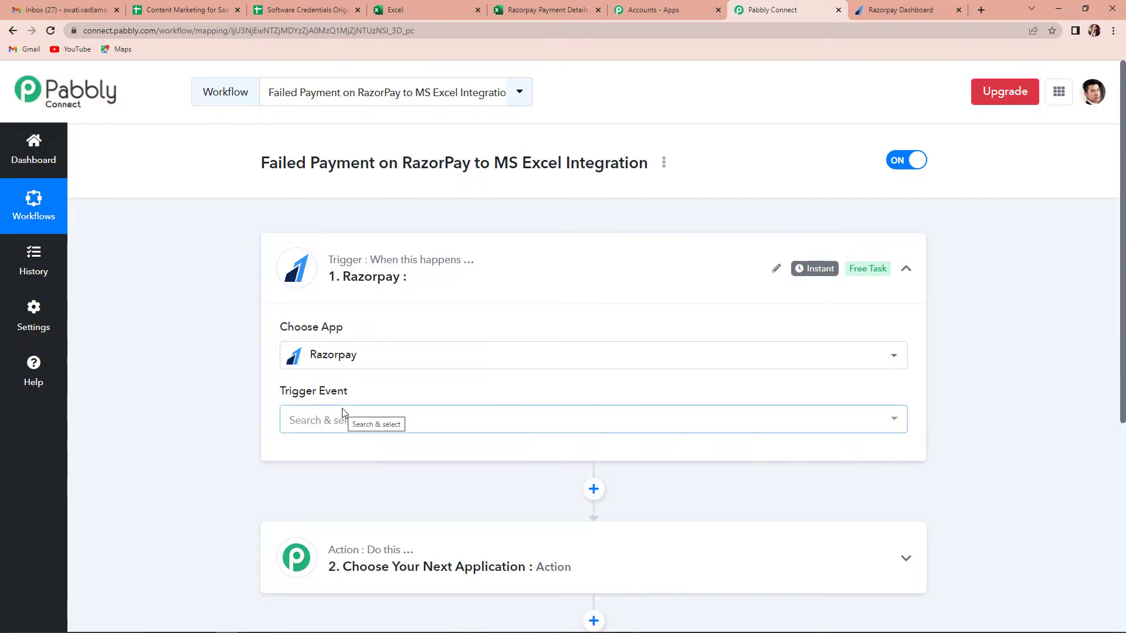
left_click(347, 430)
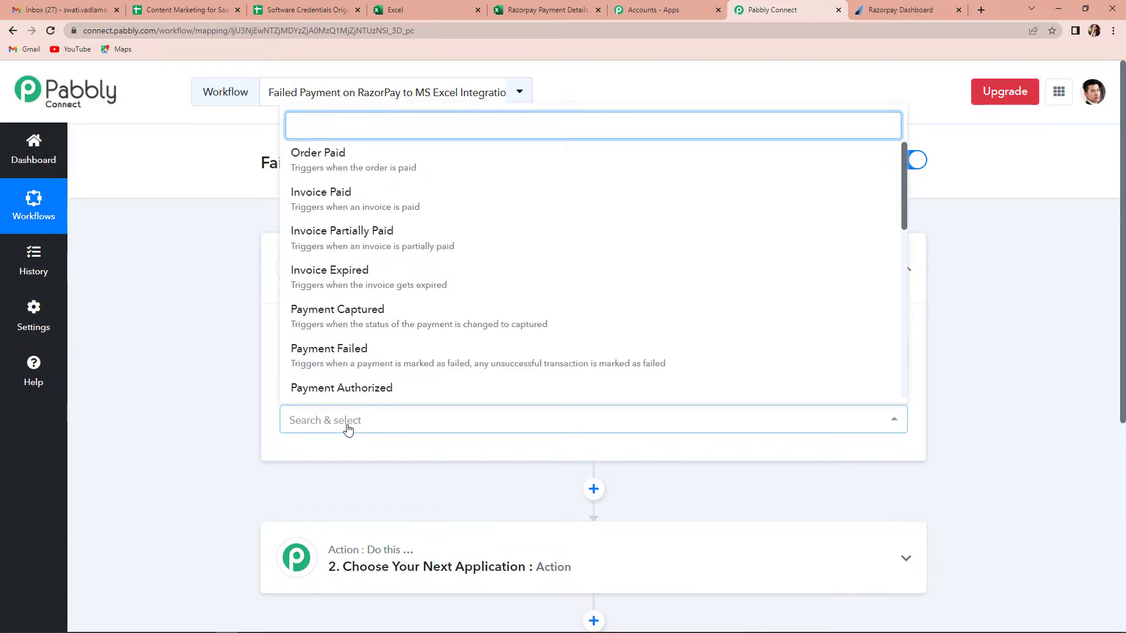
left_click(377, 353)
scroll(231, 459, "down", 2)
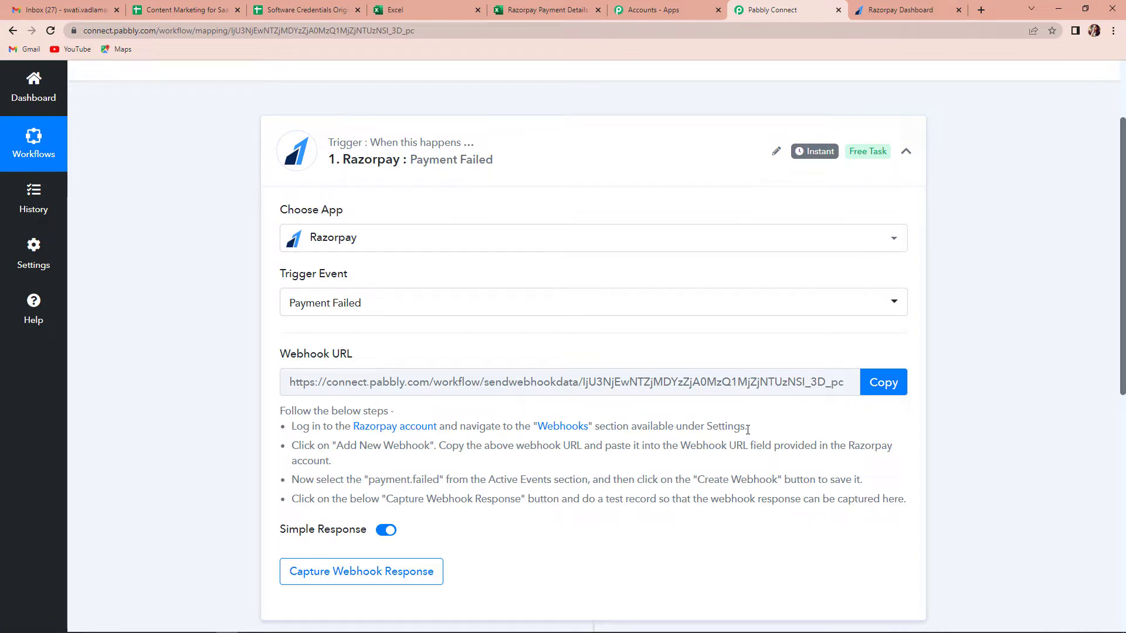
Step: Copy Pabbly's webhook URL and open the Webhooks list in Razorpay settings
left_click(883, 383)
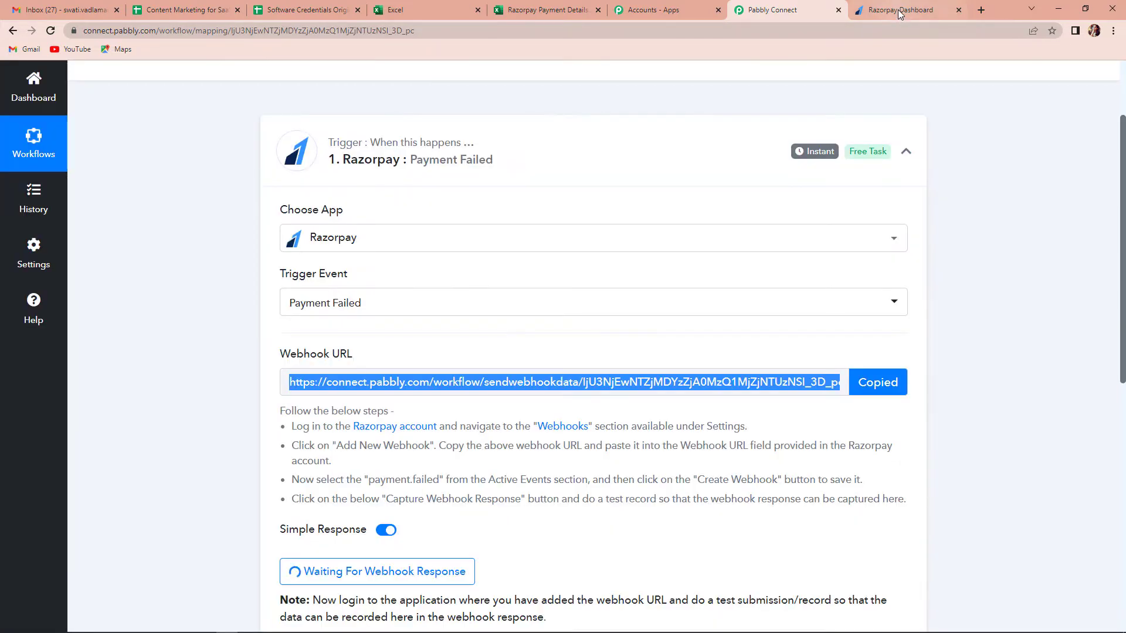
left_click(898, 10)
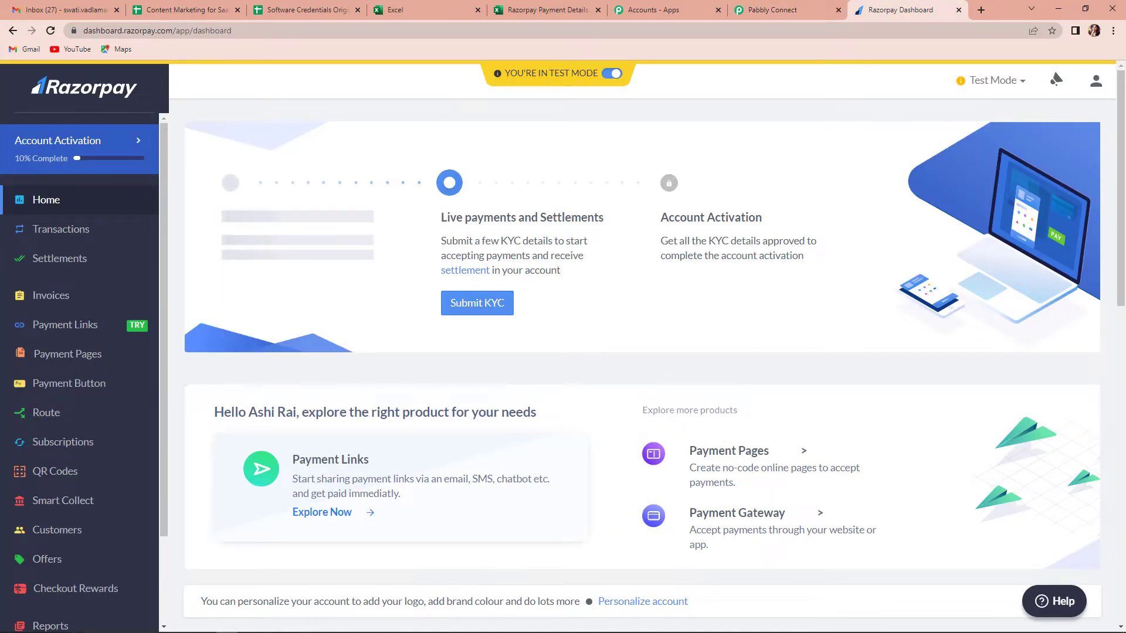
scroll(53, 493, "down", 2)
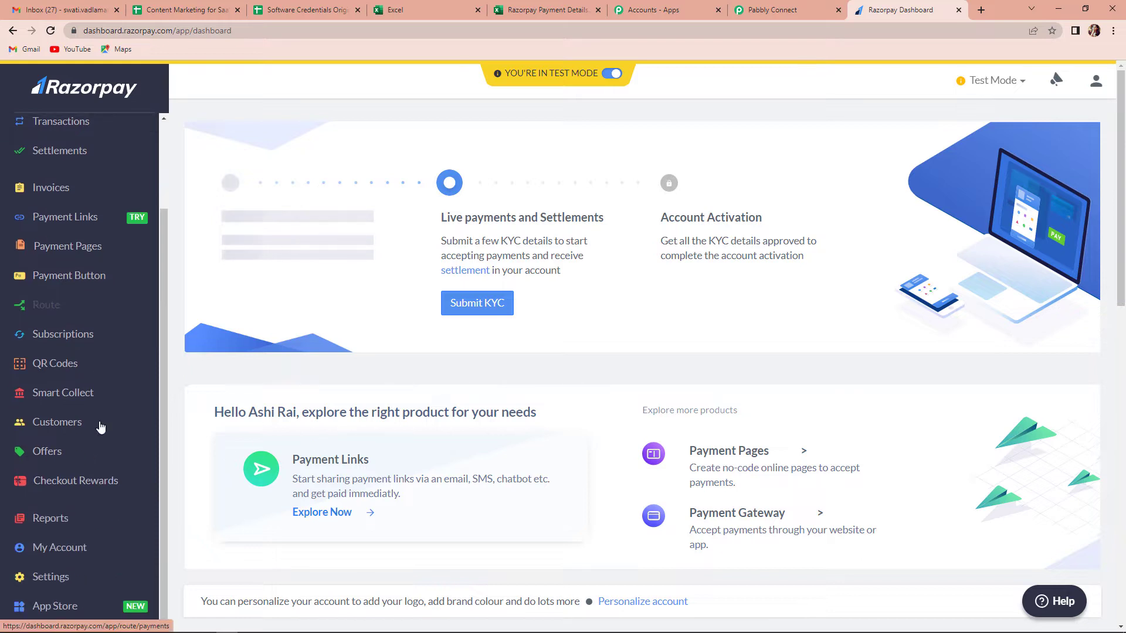
left_click(64, 578)
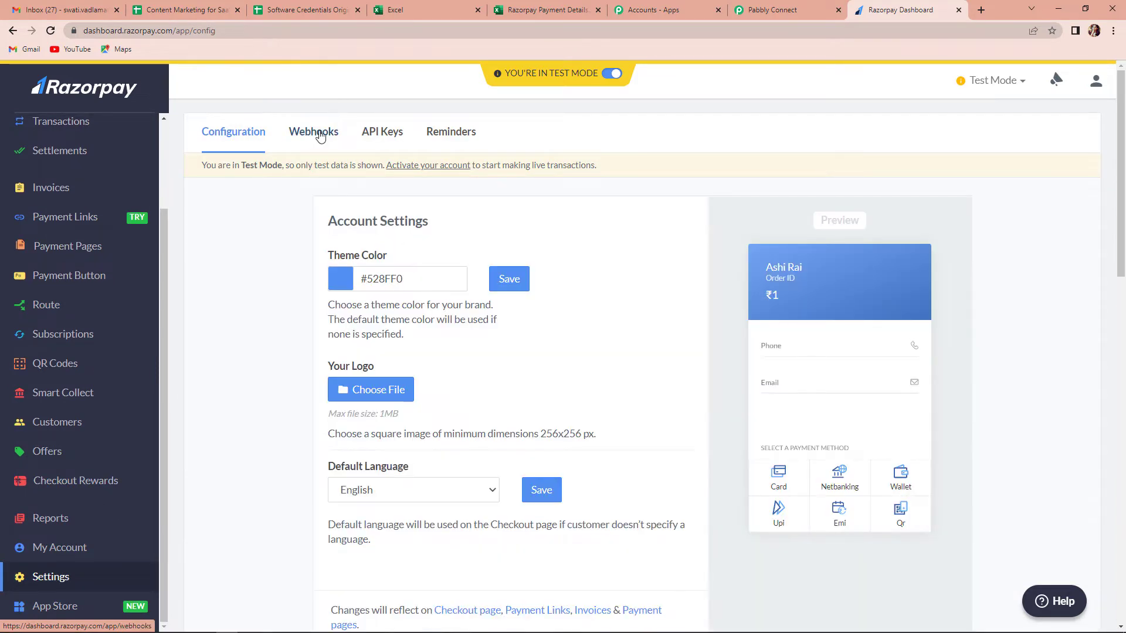
left_click(314, 134)
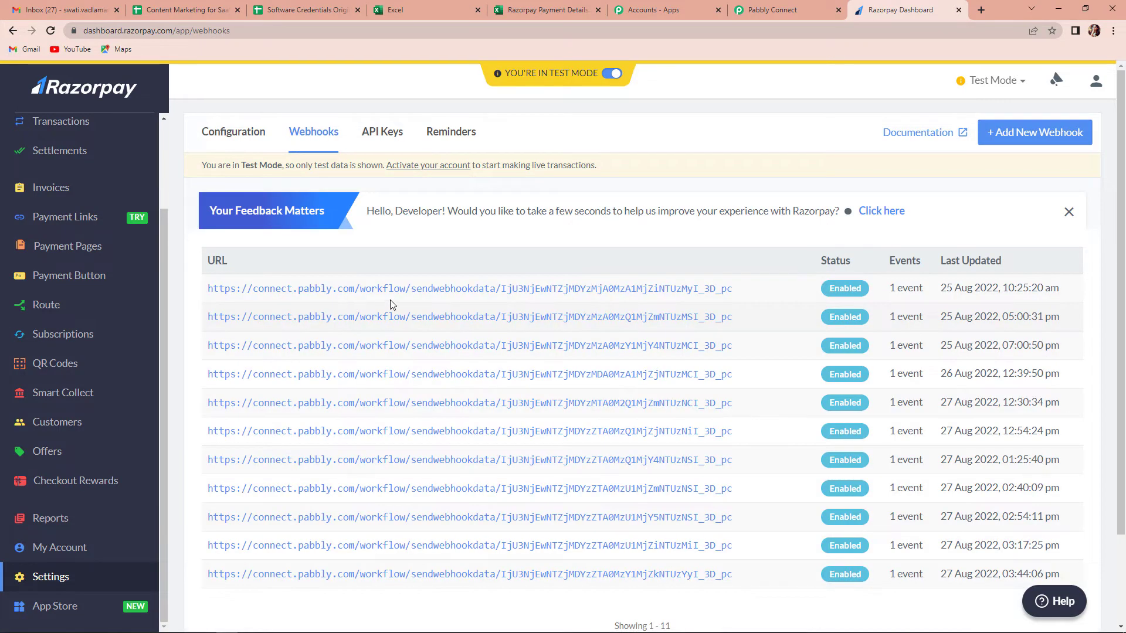
Step: Start a new Razorpay webhook and paste the Pabbly webhook URL into it
left_click(1056, 138)
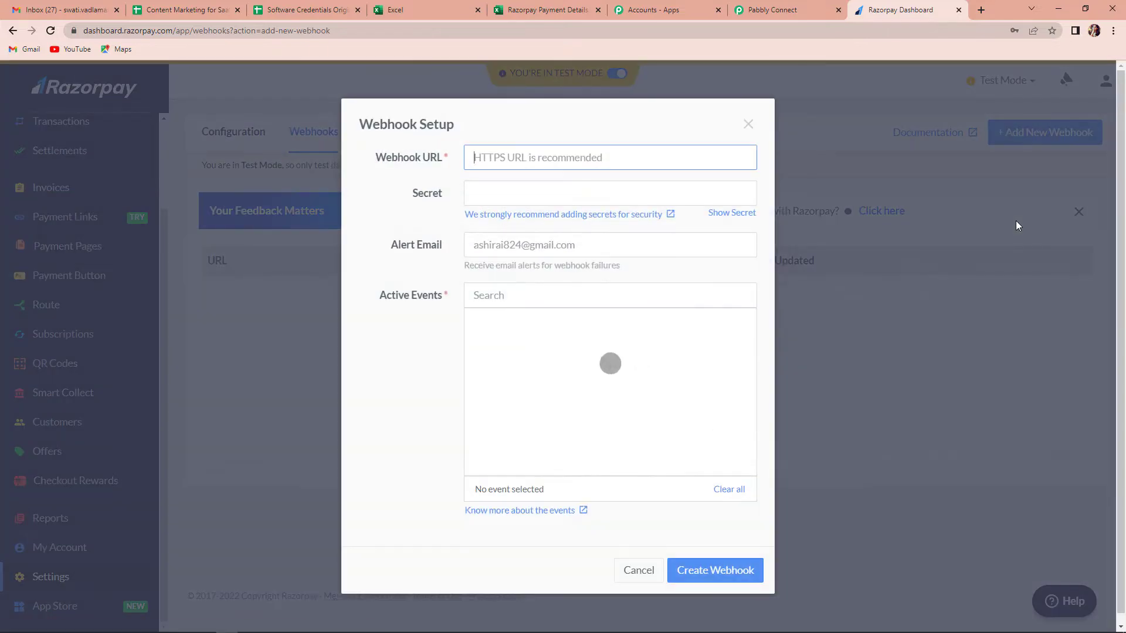
key("ctrl+plus")
key("ctrl+plus")
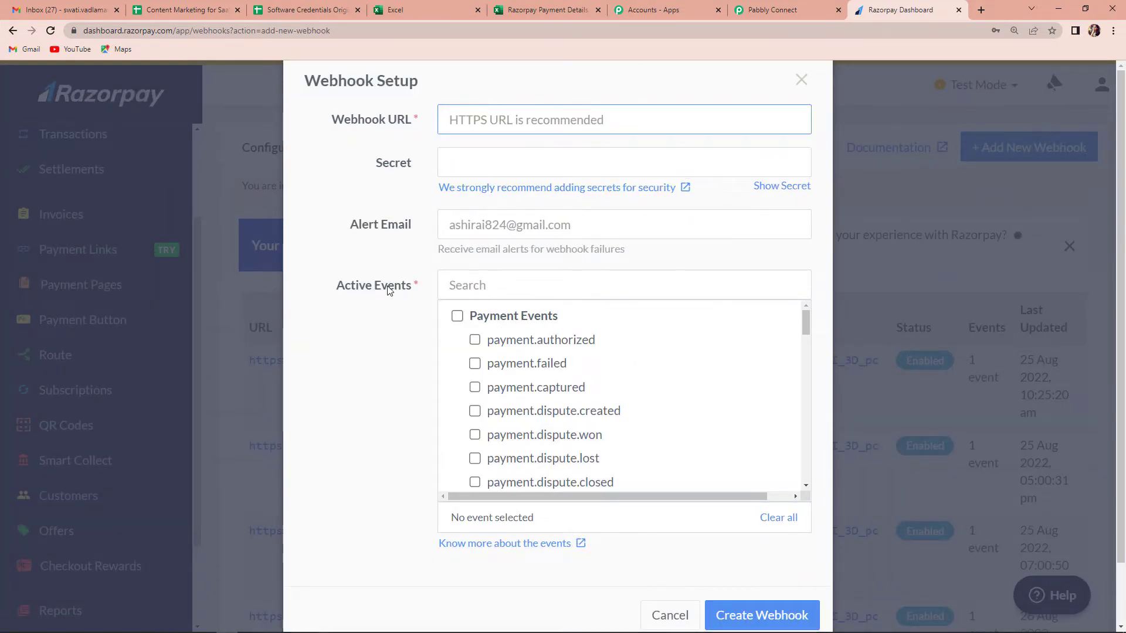
left_click(454, 120)
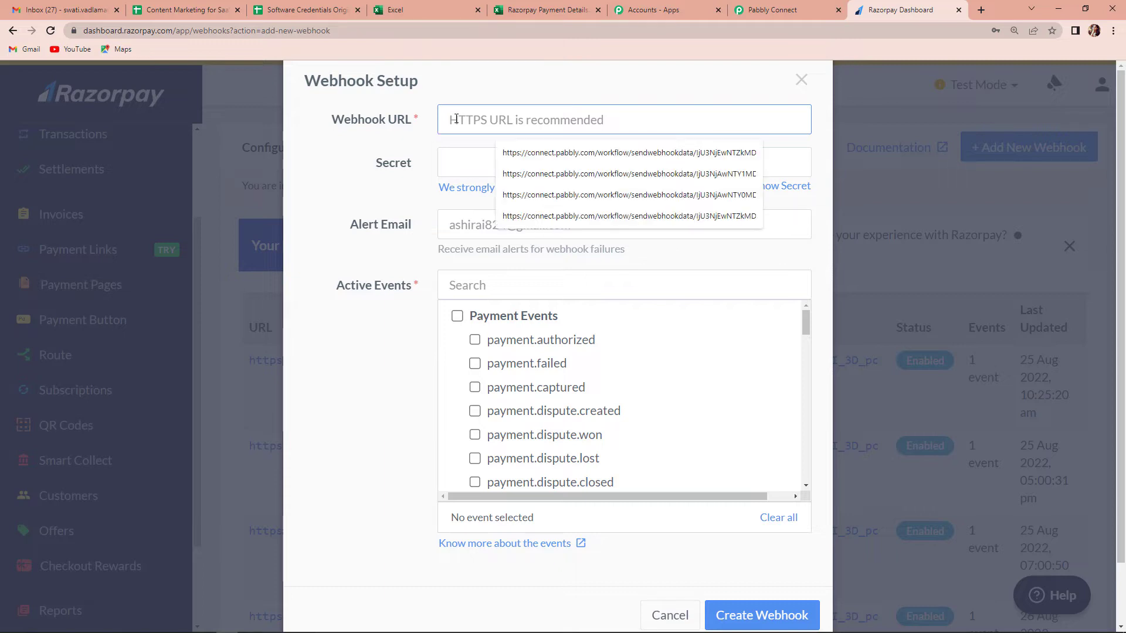
key("ctrl+v")
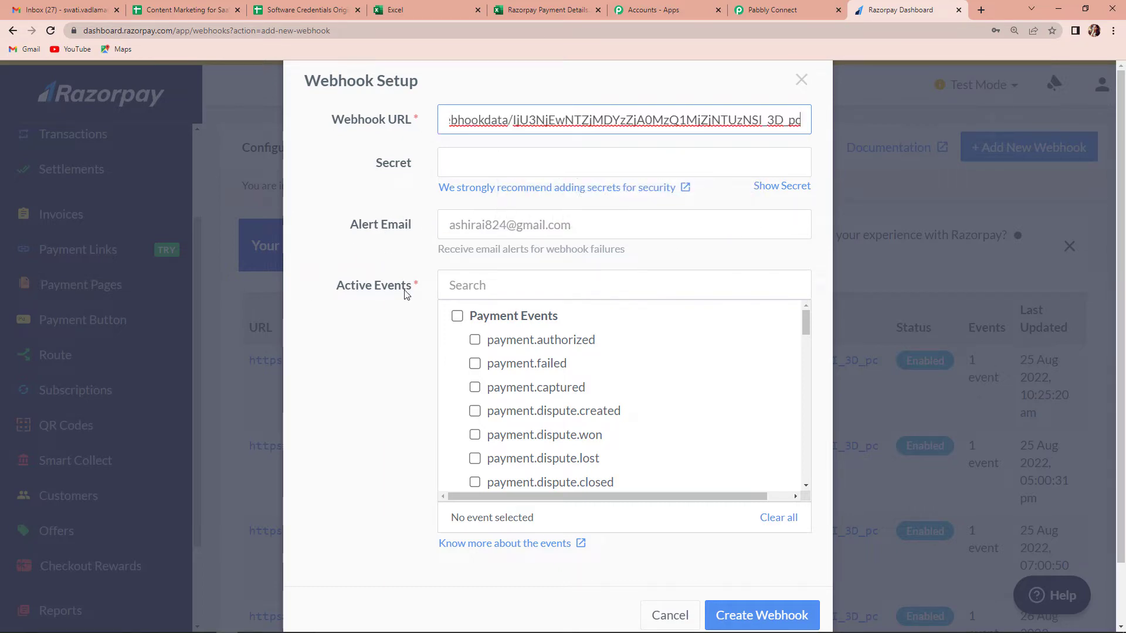
Step: Select the payment.failed event, as named in Pabbly's instructions, and save the webhook
left_click(774, 10)
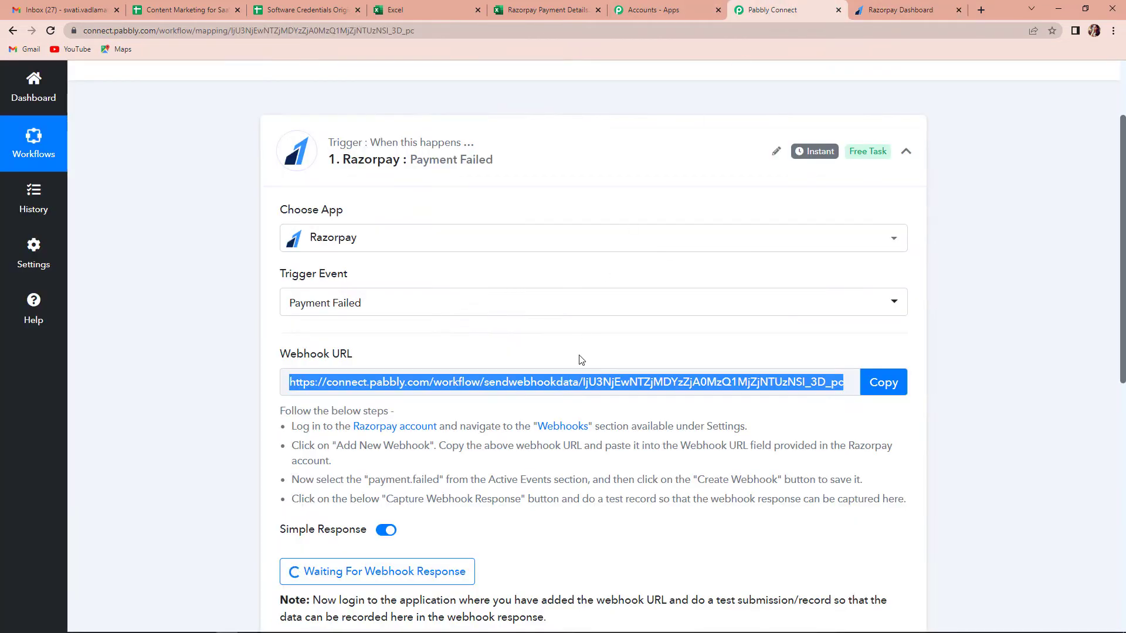
scroll(554, 384, "down", 2)
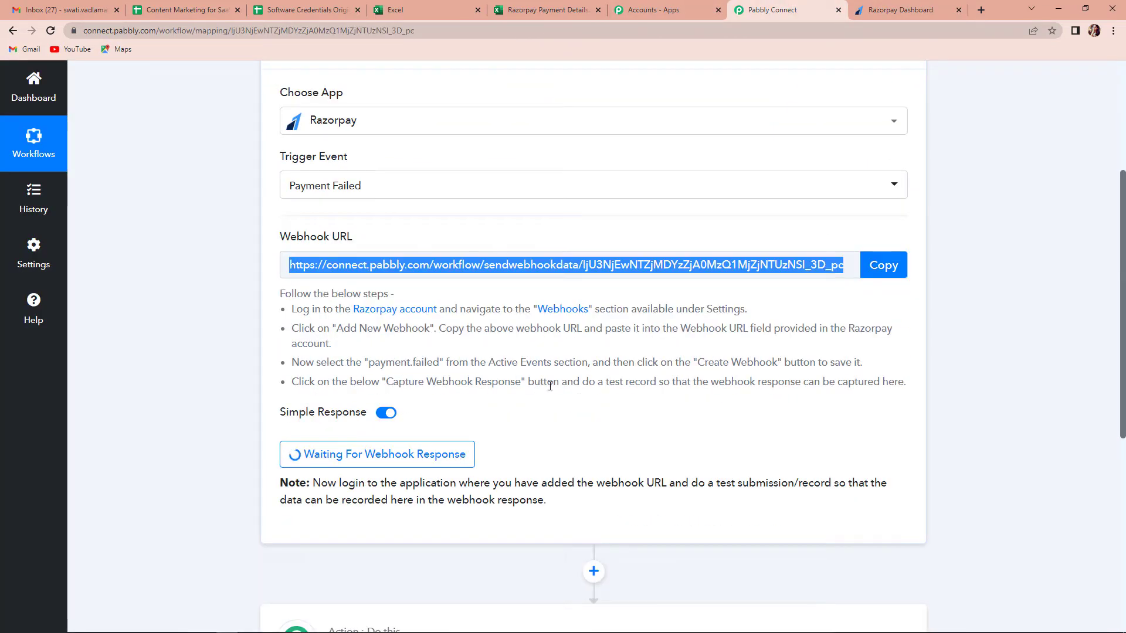
left_click_drag(368, 363, 440, 363)
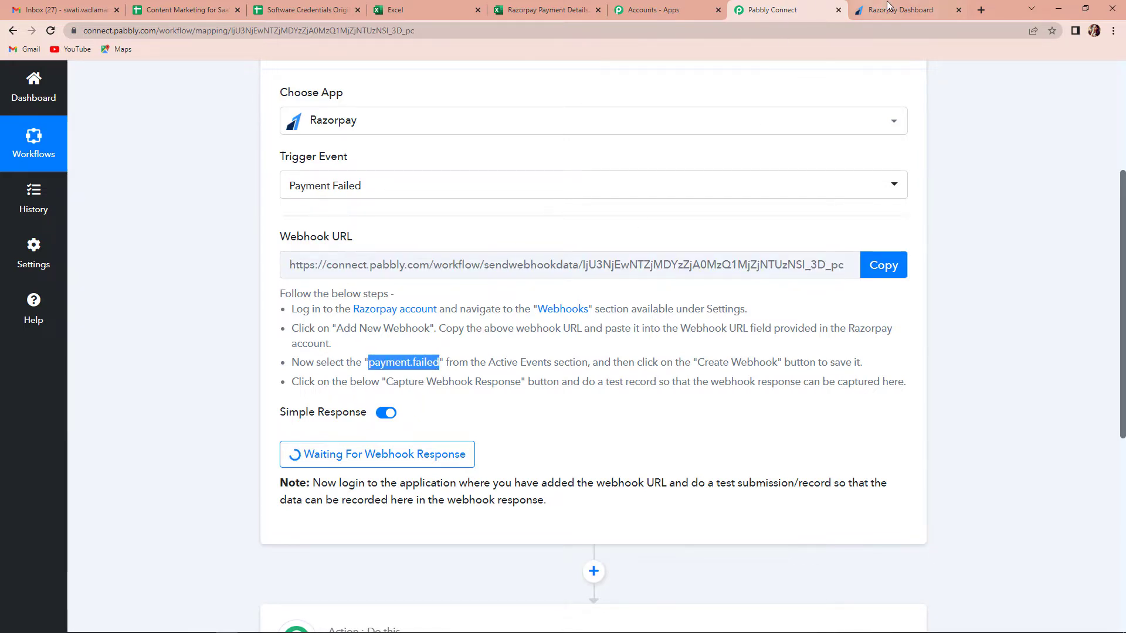
left_click(867, 14)
left_click(475, 364)
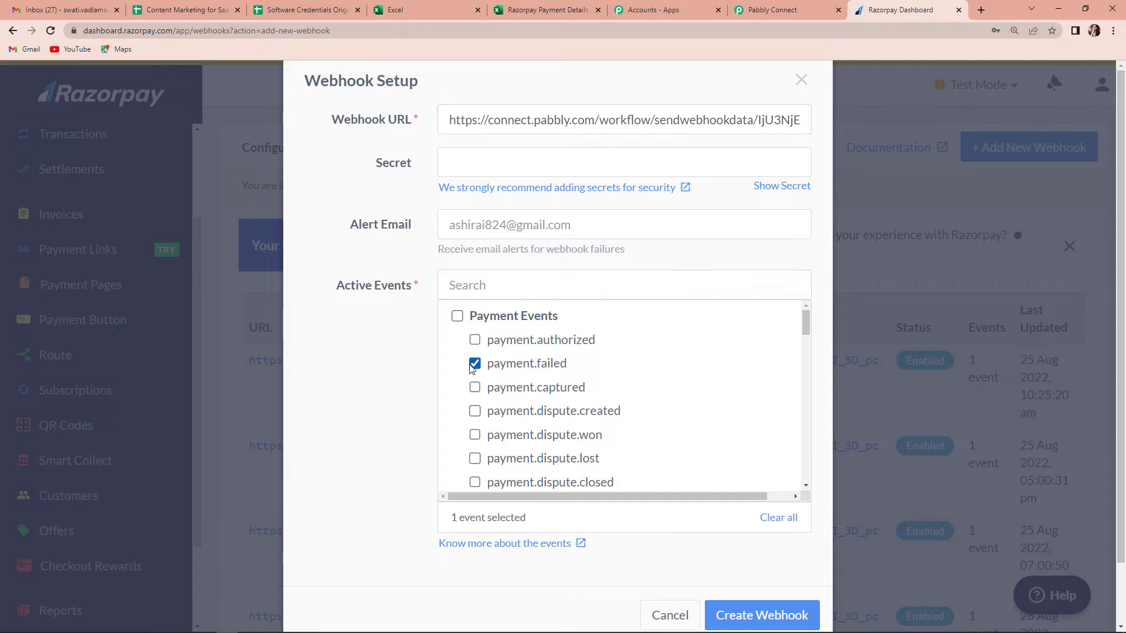
scroll(718, 469, "down", 5)
scroll(736, 417, "down", 5)
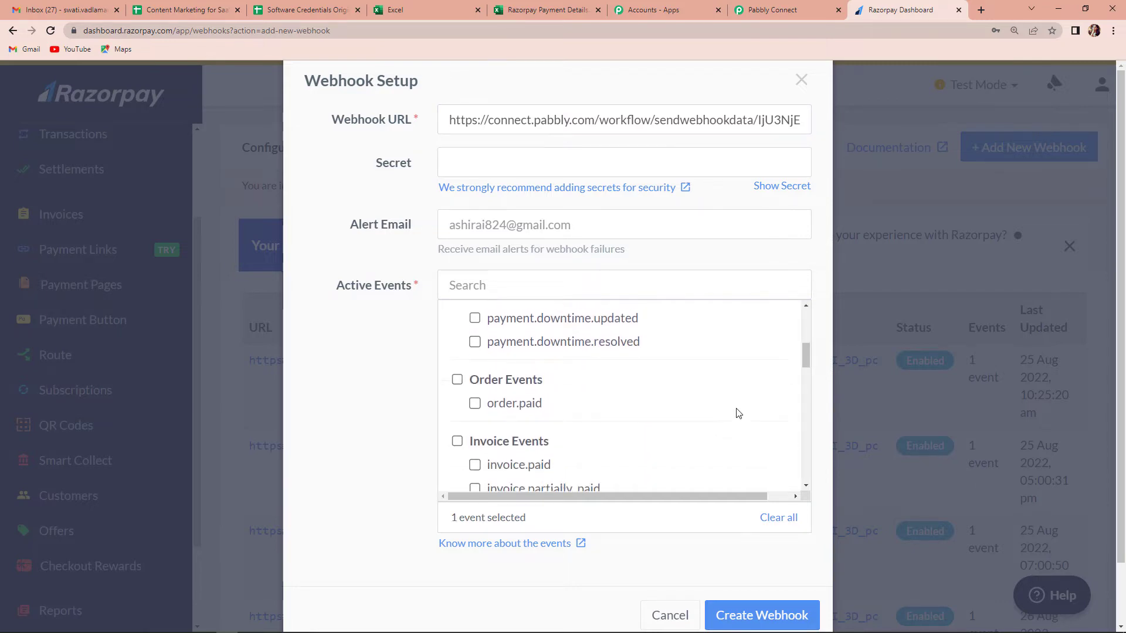
scroll(744, 531, "down", 1)
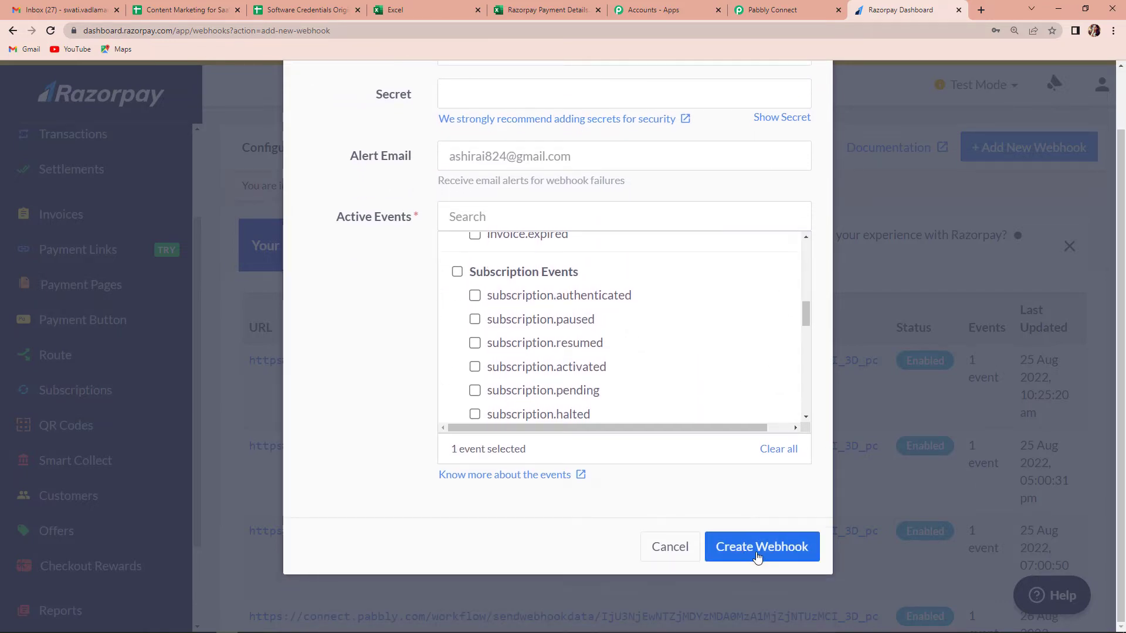
left_click(755, 548)
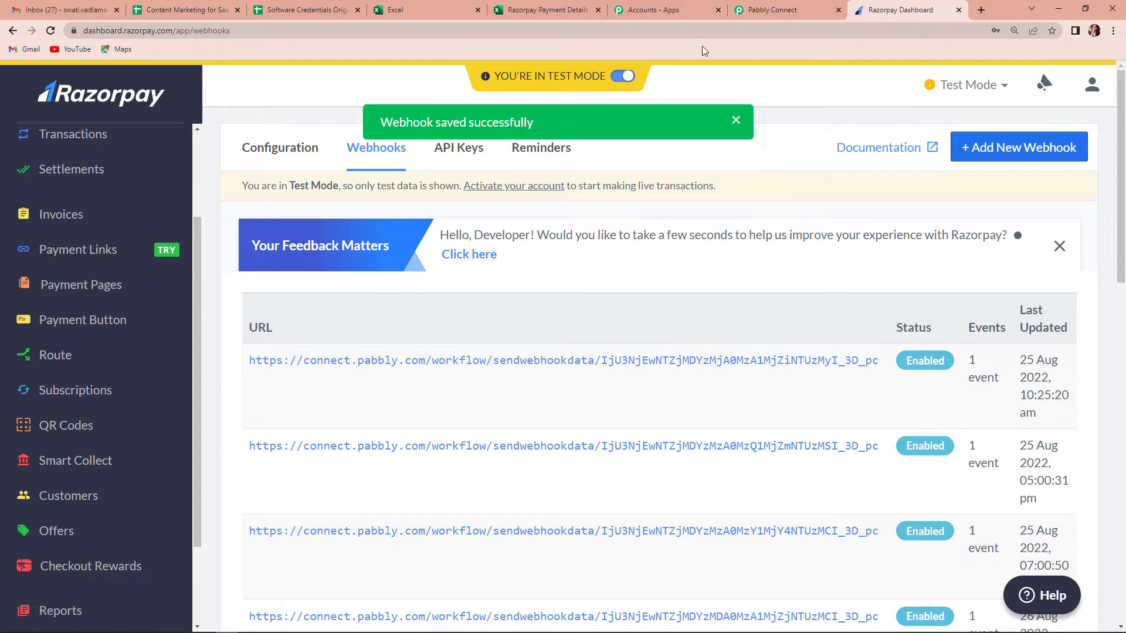
Step: Set Pabbly to capture the webhook response, then return to Razorpay's webhooks list
left_click(768, 10)
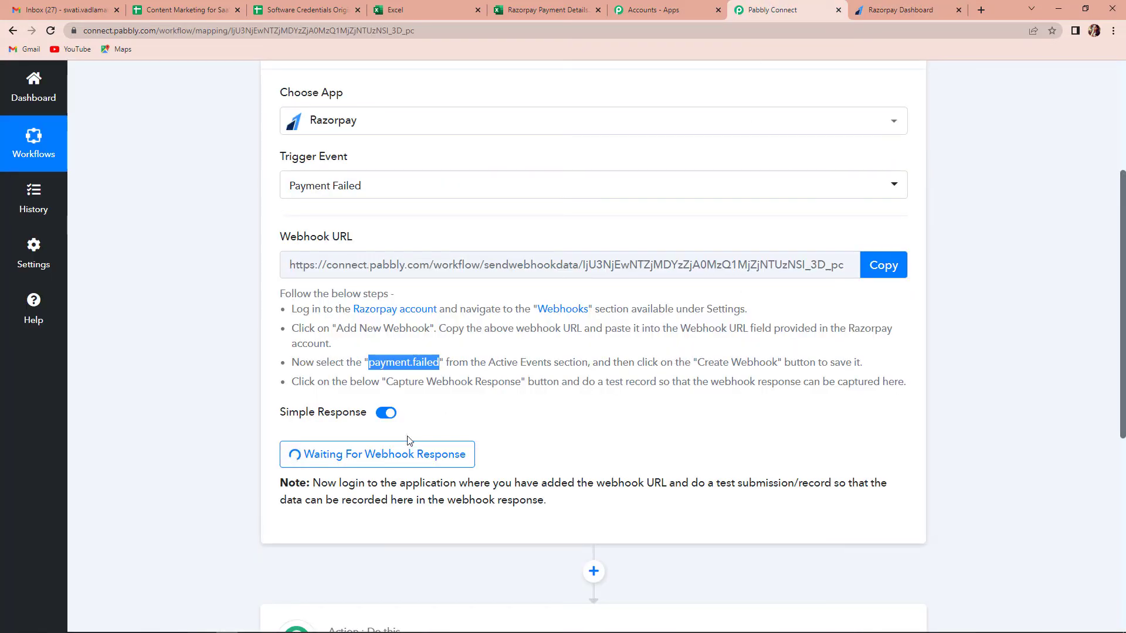
left_click(402, 456)
left_click(895, 10)
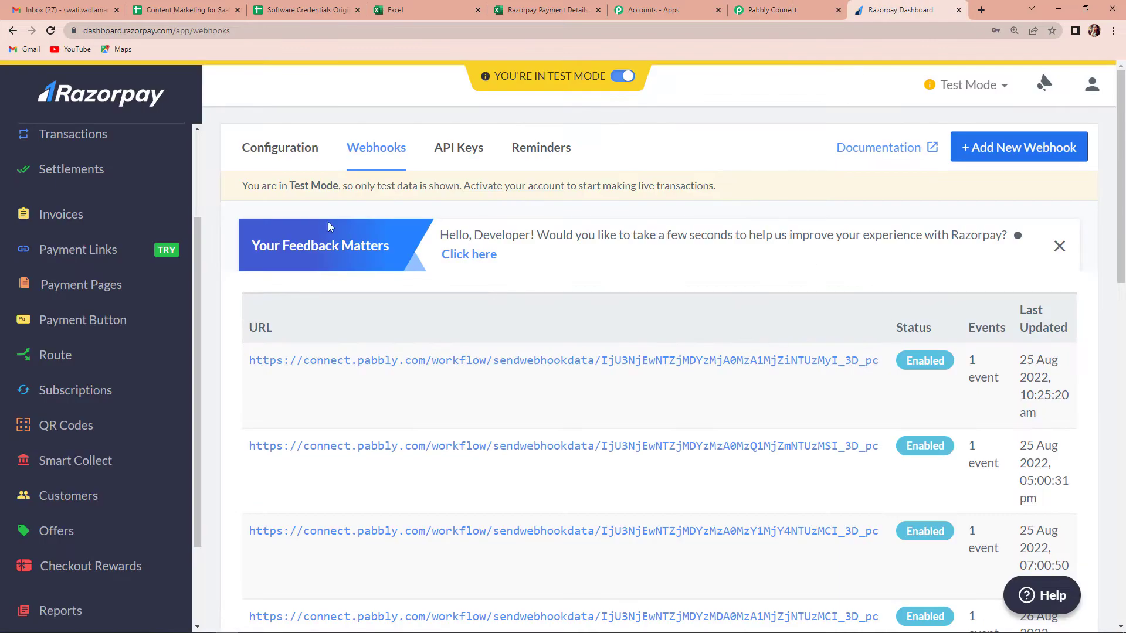
Step: Open the 'Online PHP Course for Beginners' payment page URL in a new tab
left_click(98, 292)
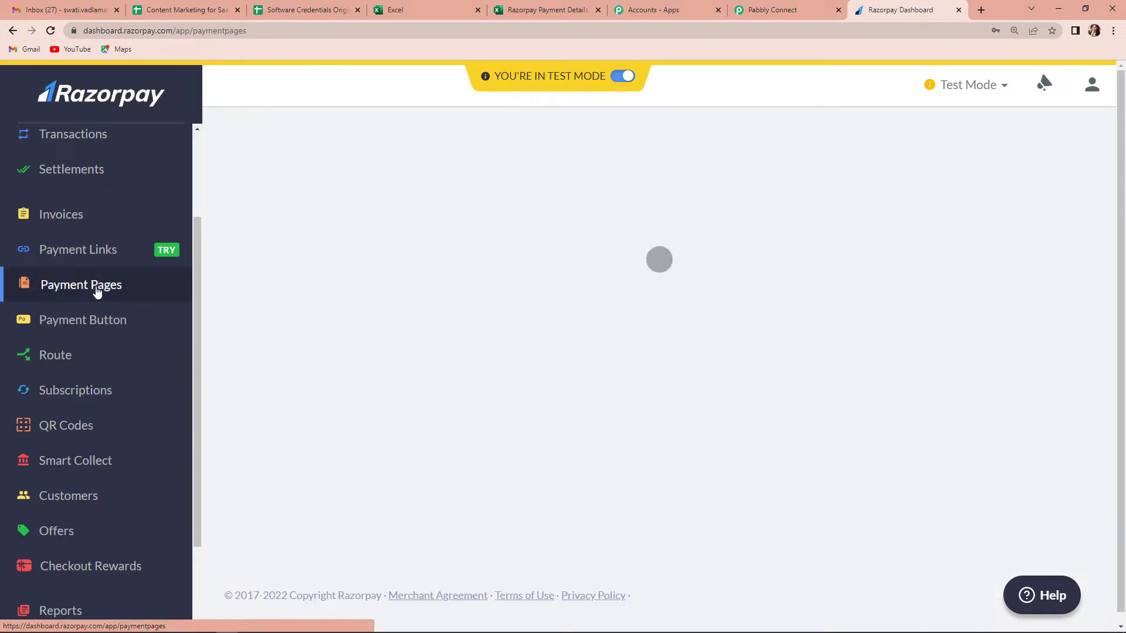
scroll(507, 368, "down", 4)
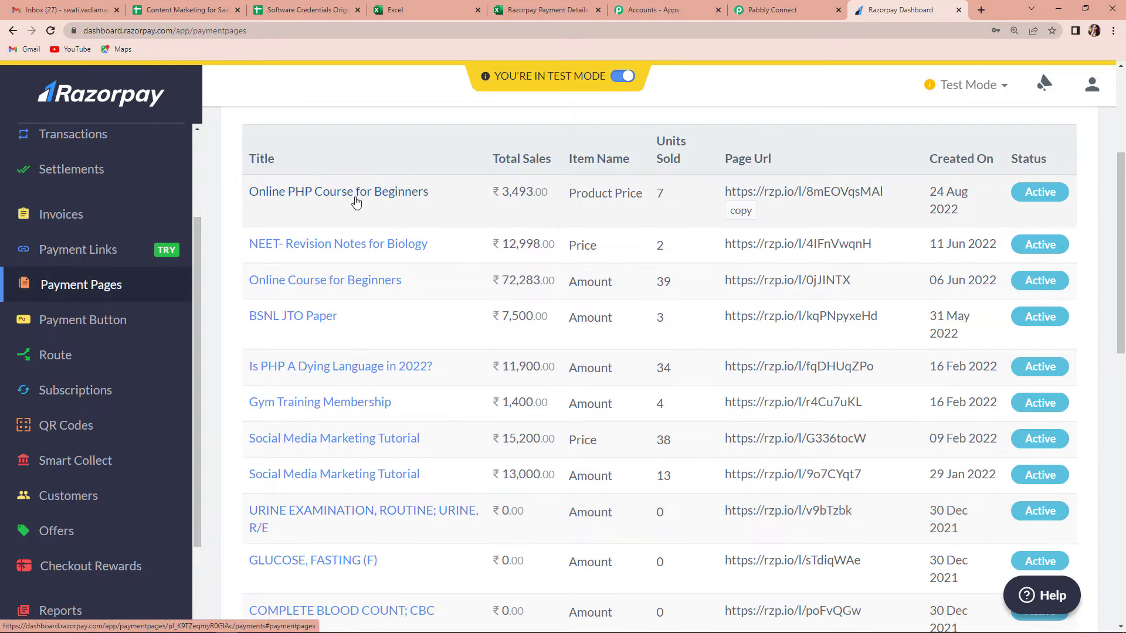
left_click(740, 210)
left_click(979, 10)
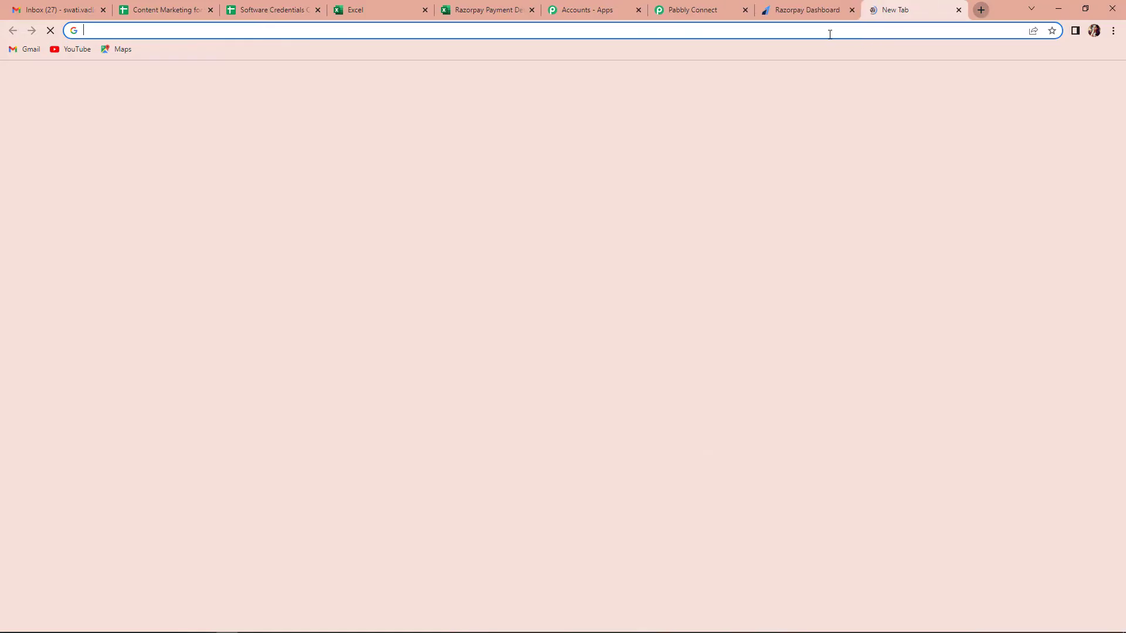
key("ctrl+v")
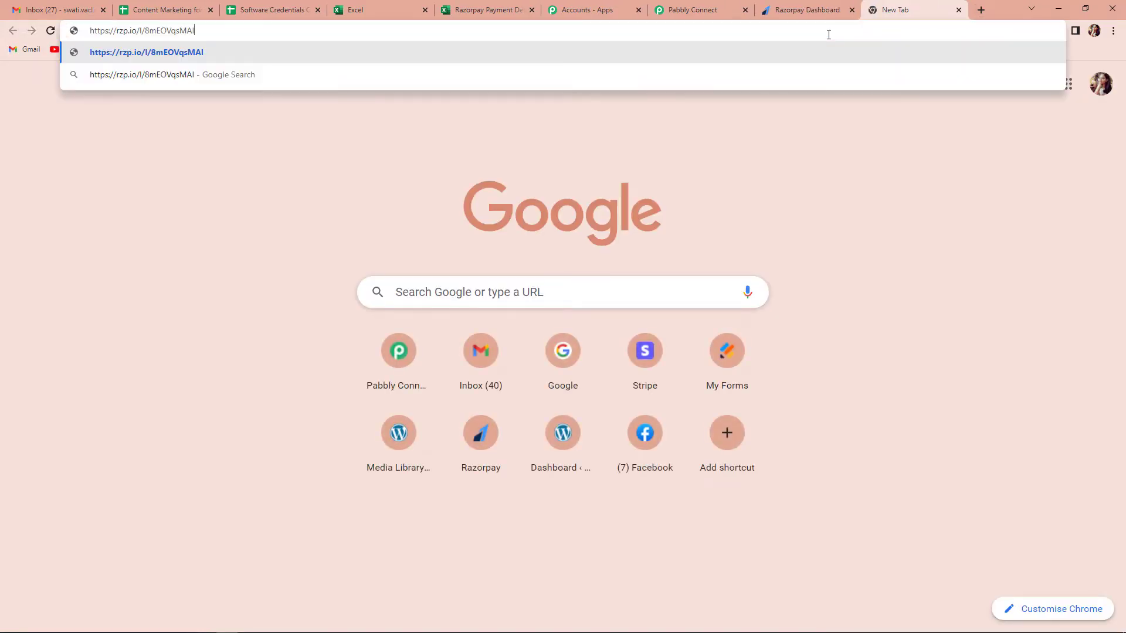
key("Return")
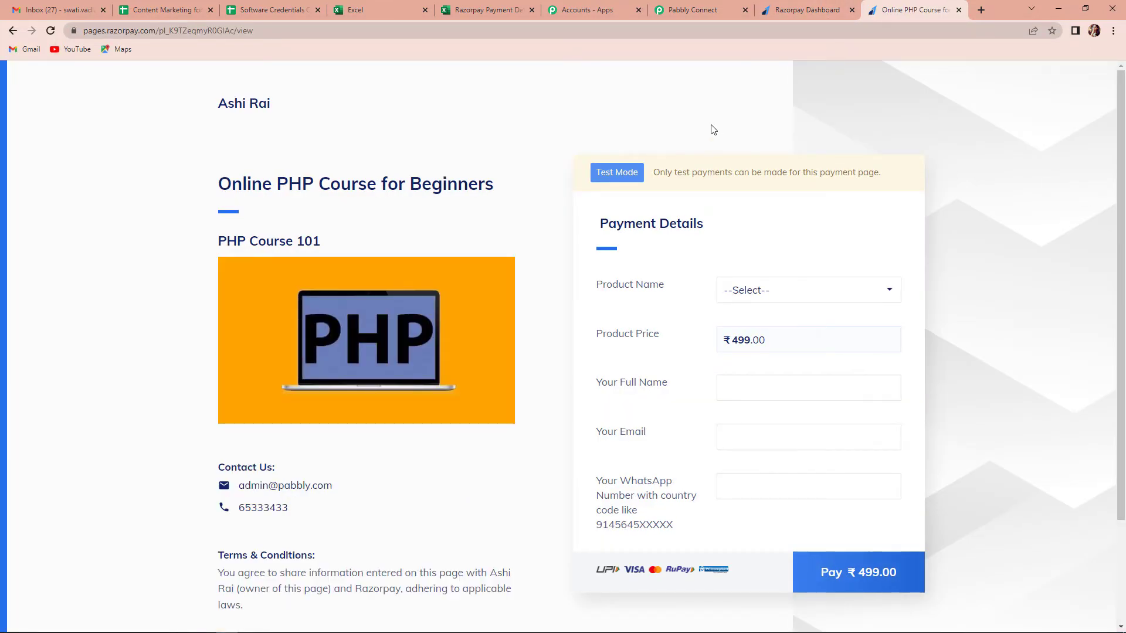
Step: Choose the Online PHP Course for Beginners product and enter the buyer's full name
left_click(872, 298)
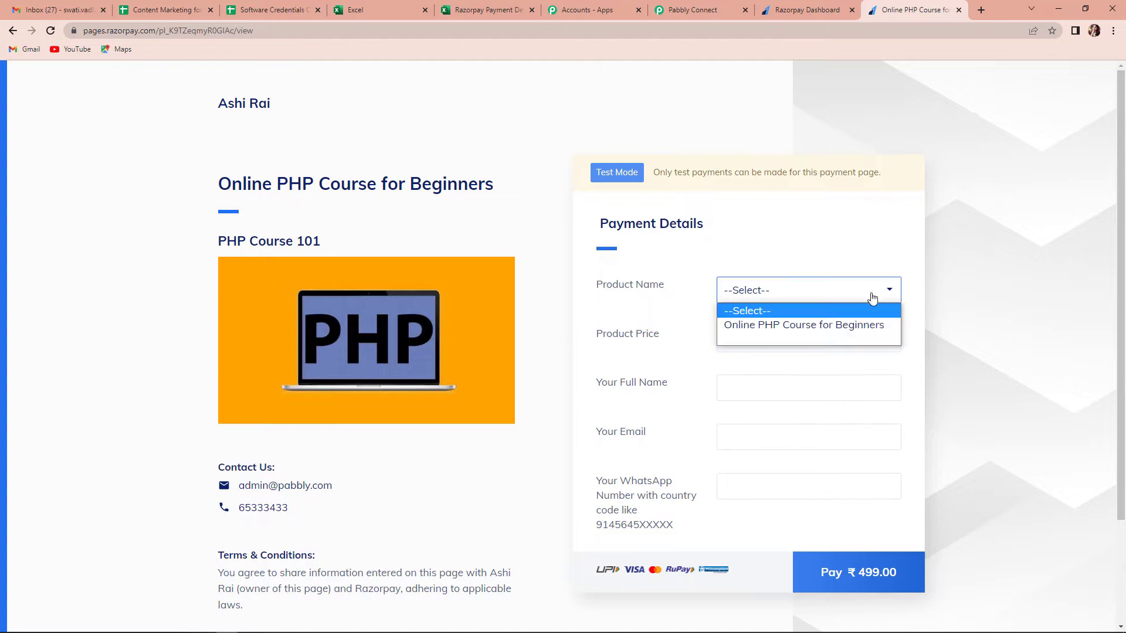
left_click(757, 326)
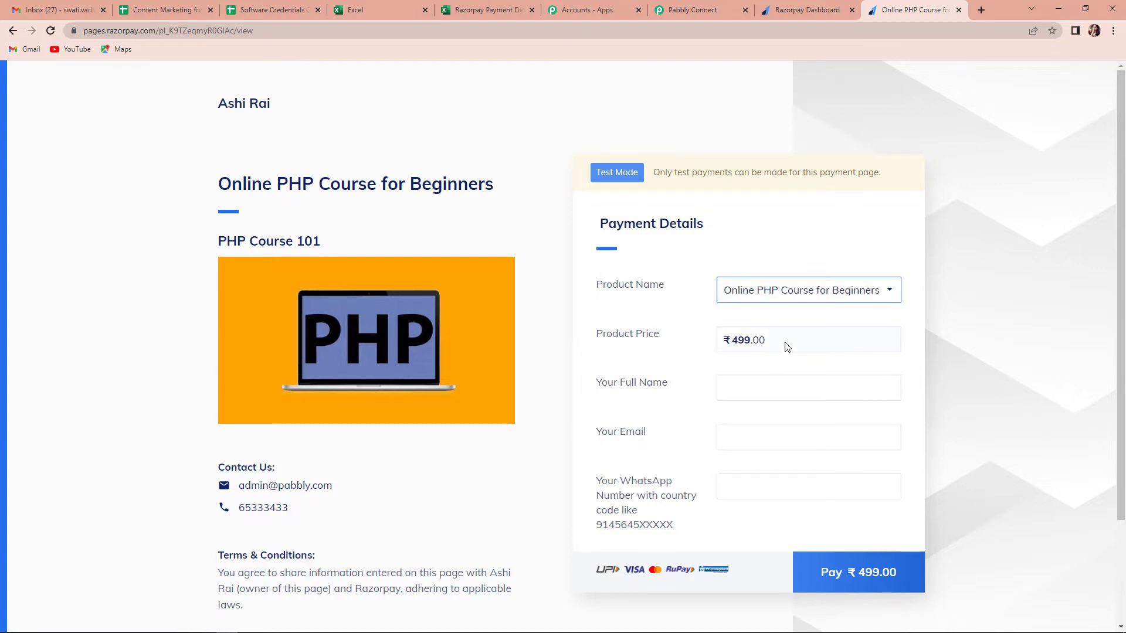
left_click(743, 389)
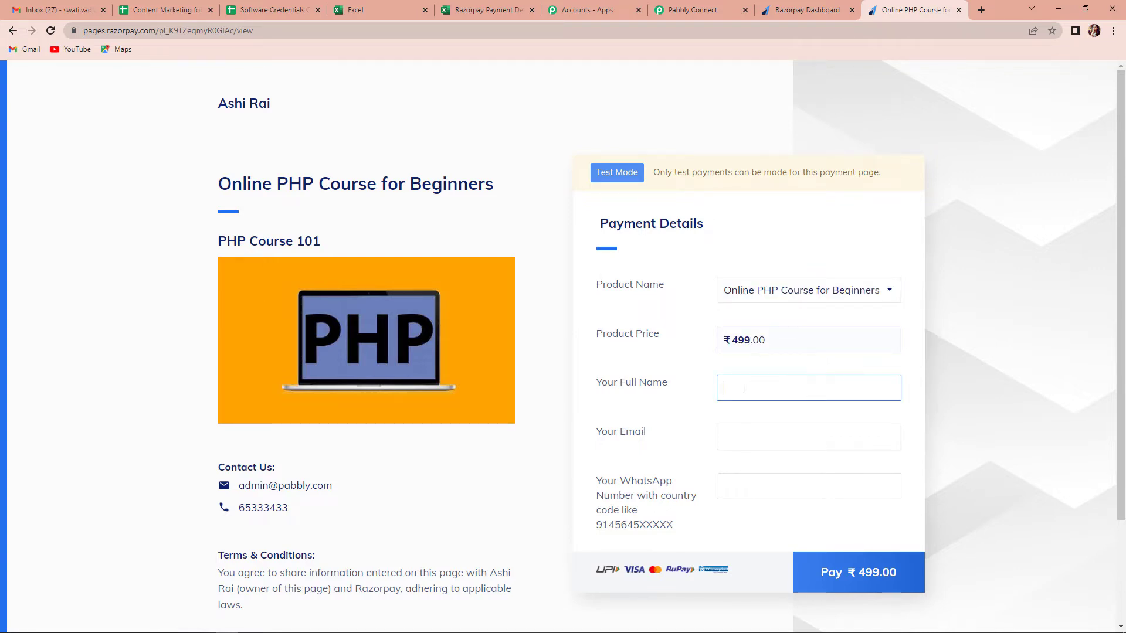
type("Demo Dummy")
Step: Fill in the buyer's e-mail address and WhatsApp number
left_click(760, 433)
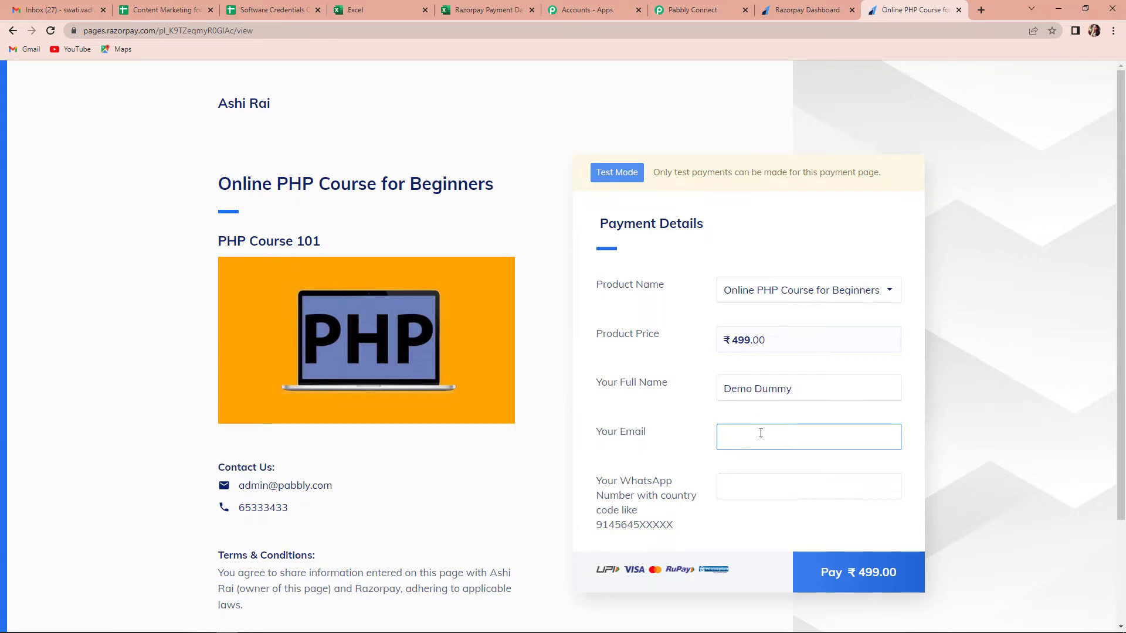
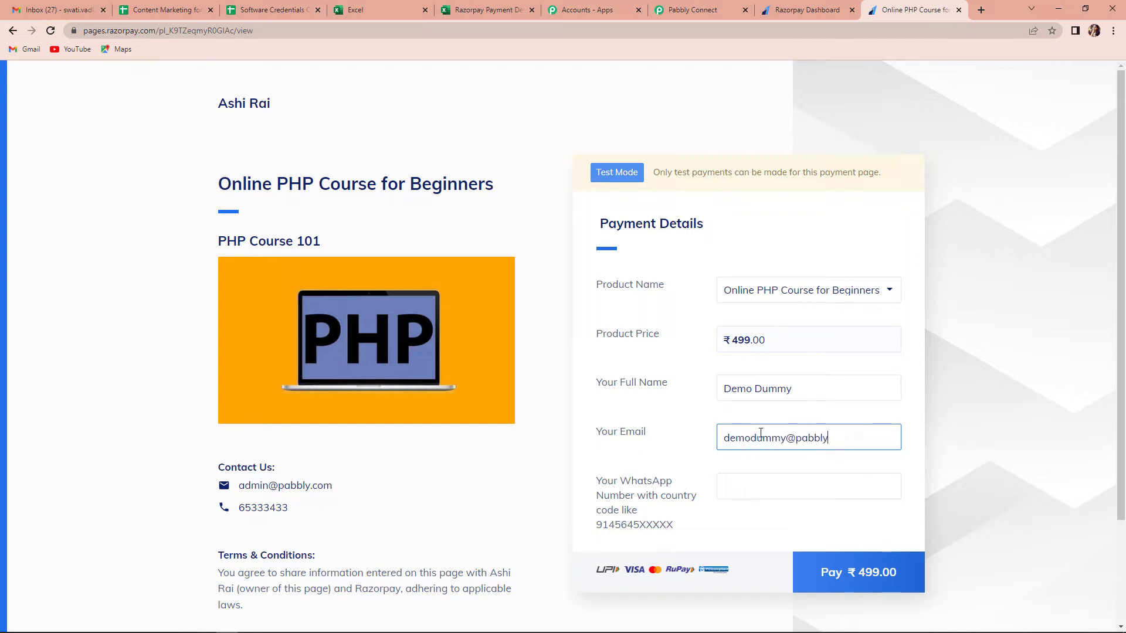
left_click(768, 484)
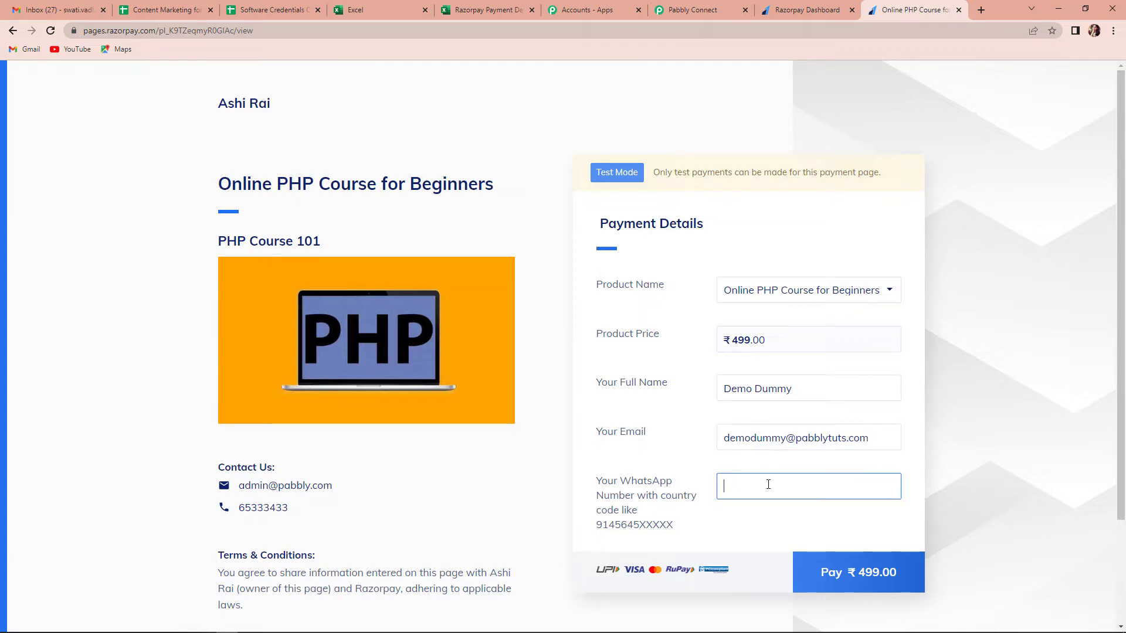
type("919111111111")
Step: Pay ₹499.00 in Razorpay Checkout using the saved debit card with its CVV
left_click(857, 579)
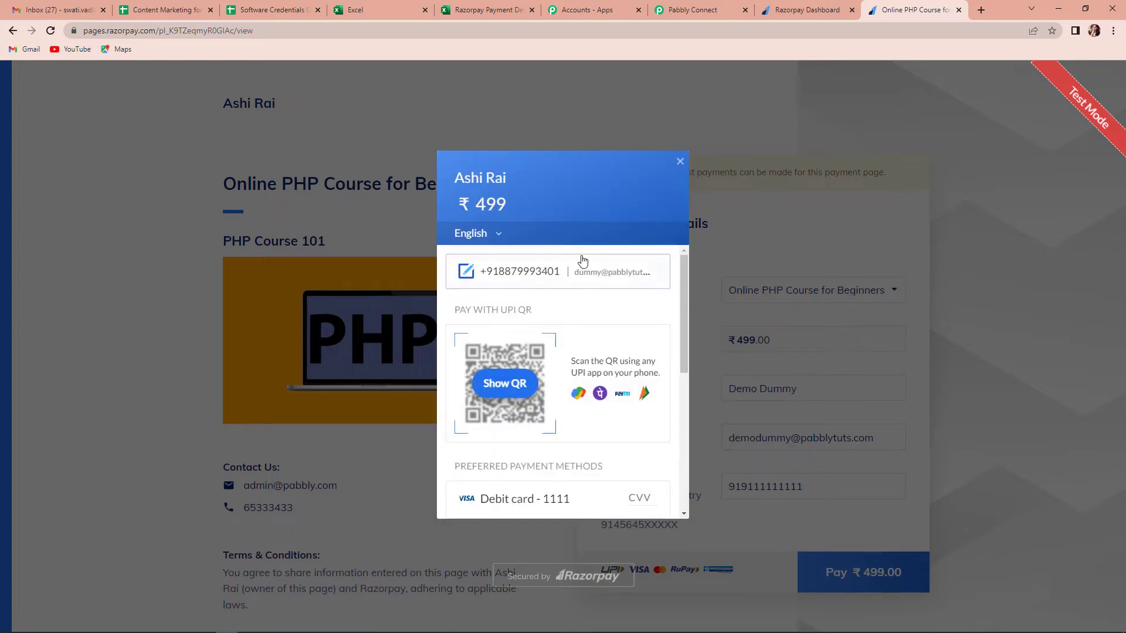
scroll(623, 442, "down", 4)
scroll(619, 393, "up", 2)
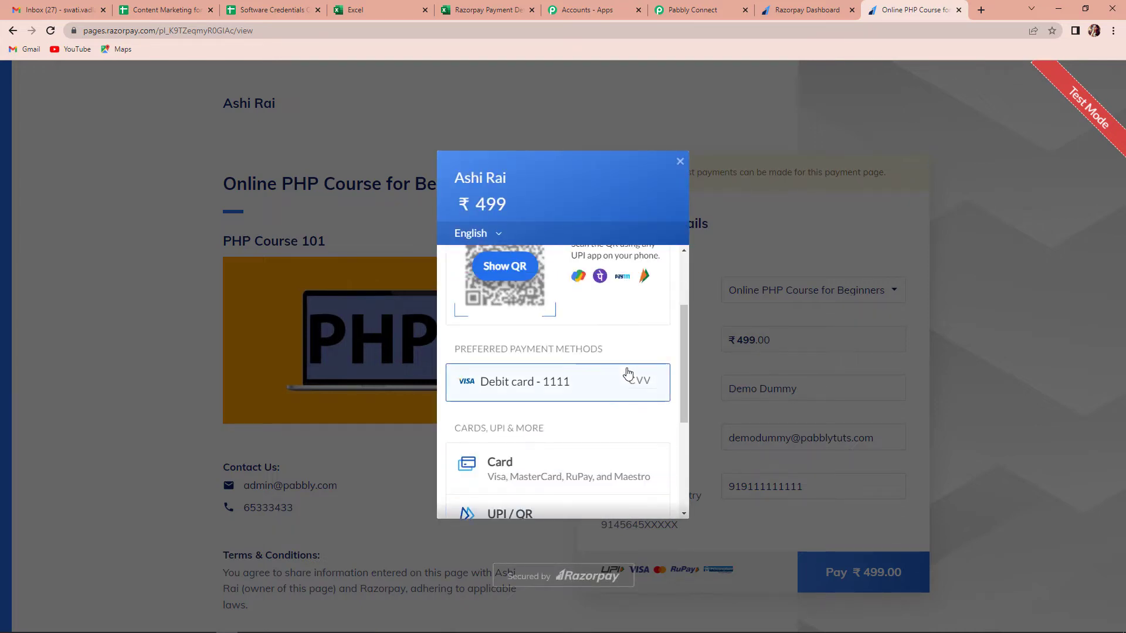
left_click(632, 381)
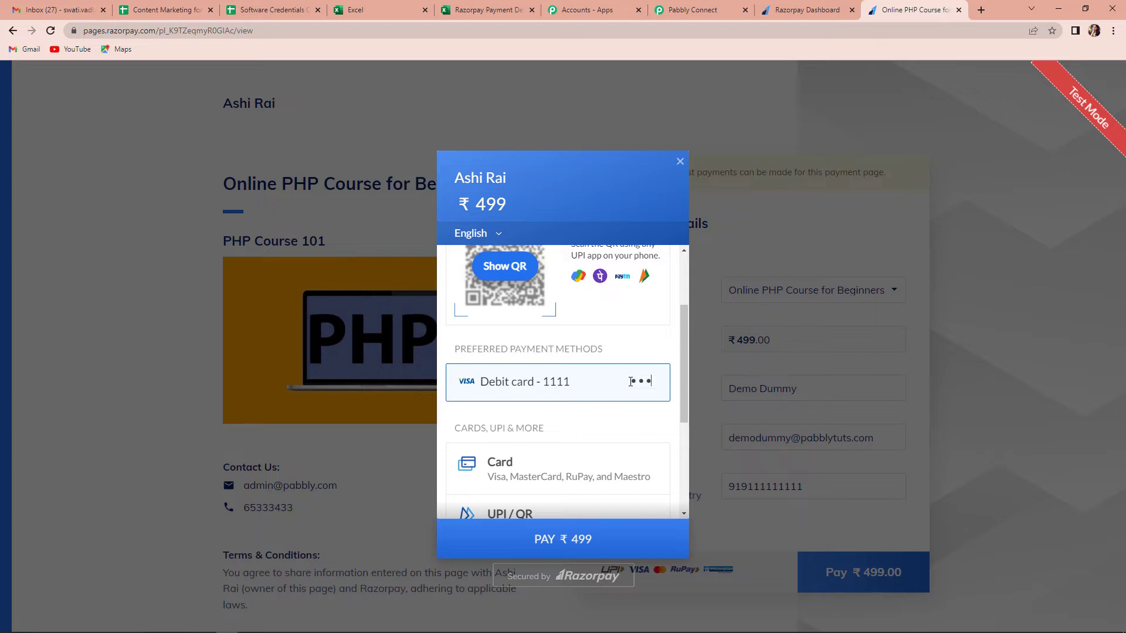
scroll(620, 409, "down", 4)
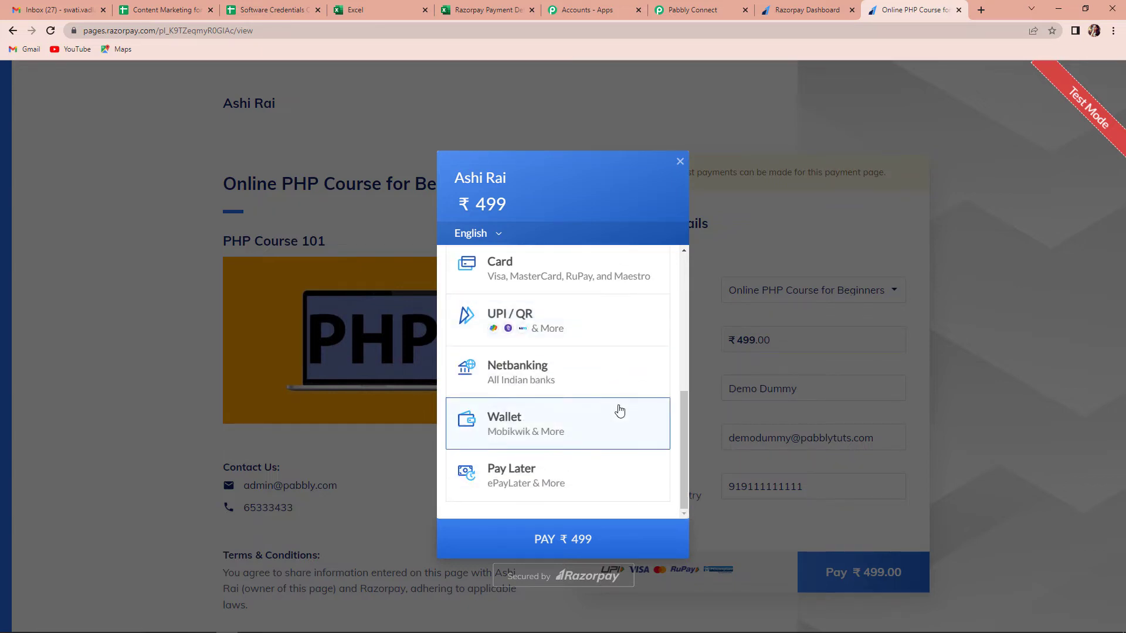
left_click(624, 548)
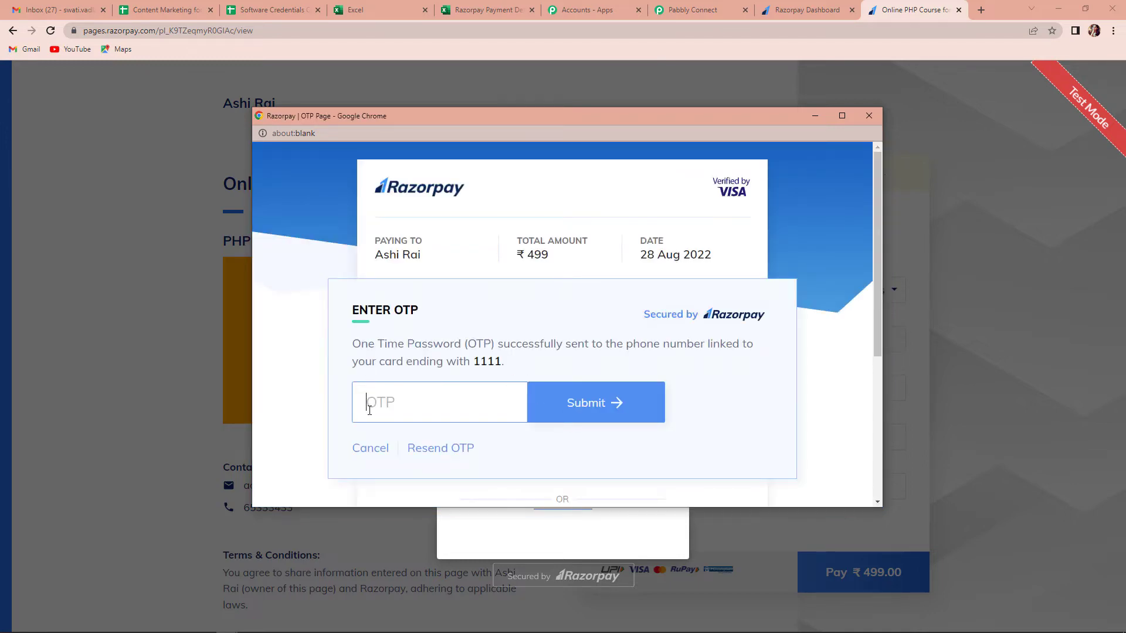
Step: Enter an OTP, then cancel the payment at the OTP step and confirm the cancellation
type("123")
left_click(375, 453)
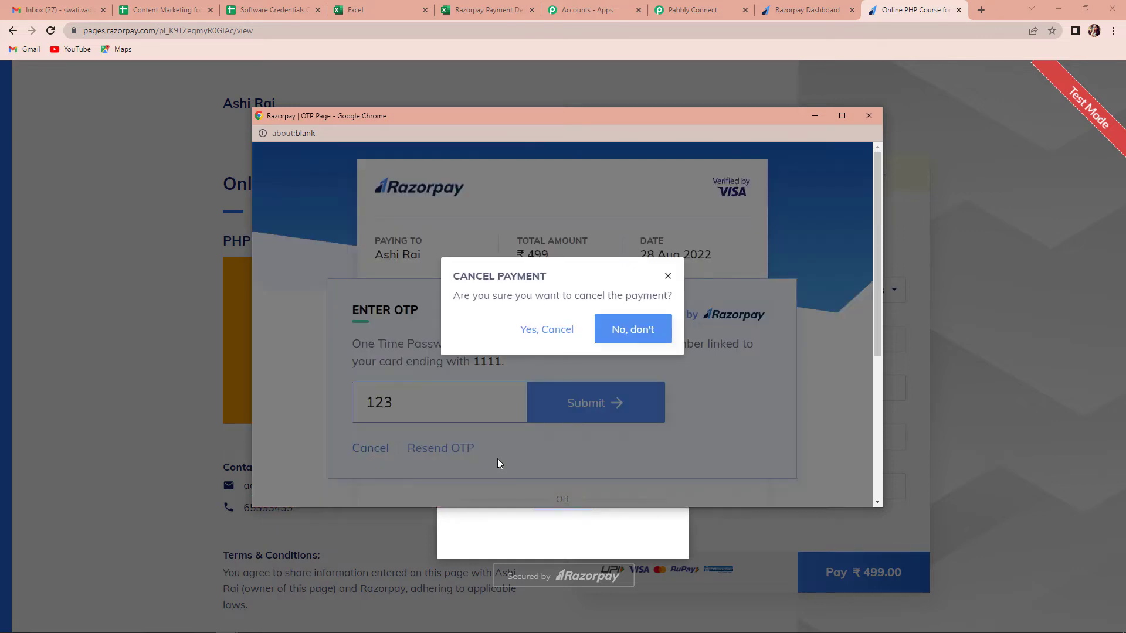
left_click(556, 330)
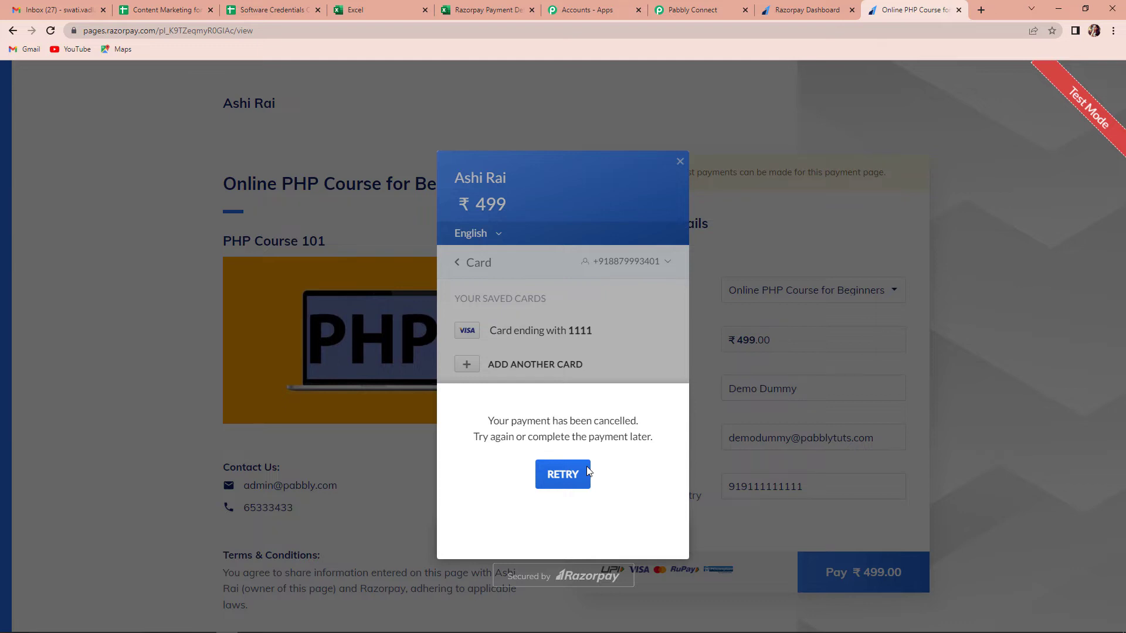
Step: Review the captured response: status failed, BAD_REQUEST_ERROR, reason payment_cancelled, with the Error Description box enlarged
left_click(694, 8)
scroll(738, 346, "down", 5)
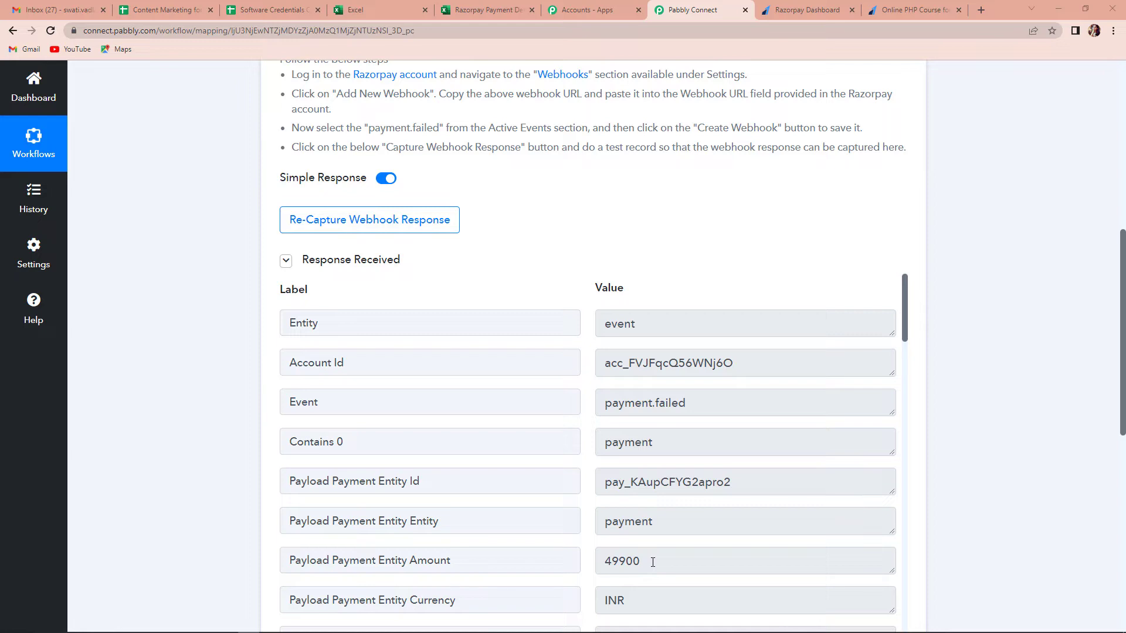
scroll(652, 561, "down", 3)
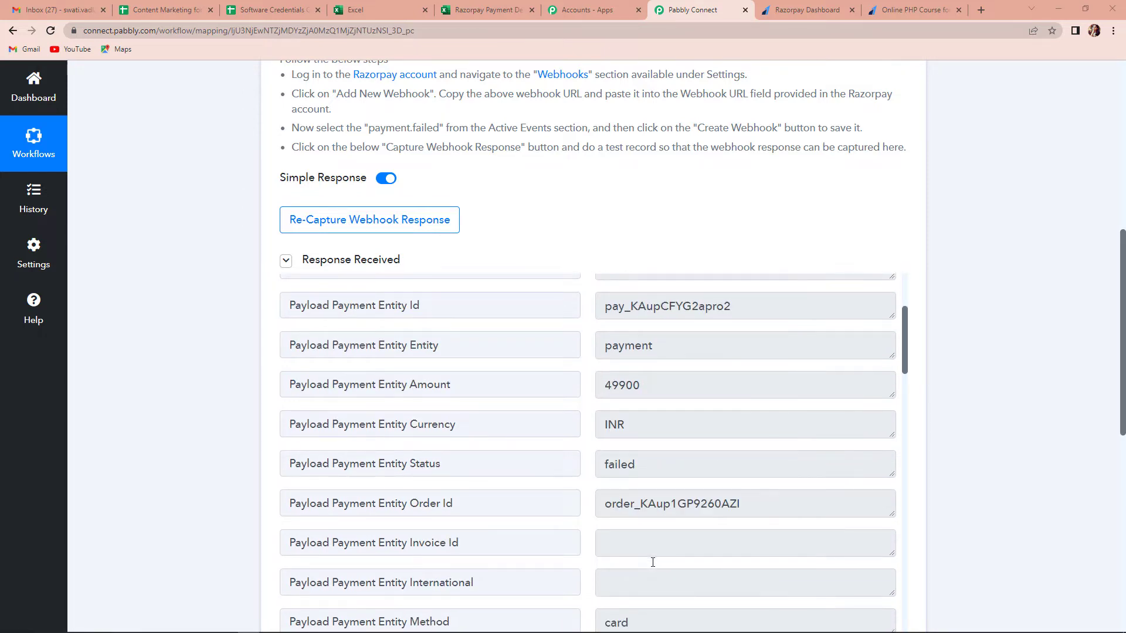
scroll(653, 562, "down", 10)
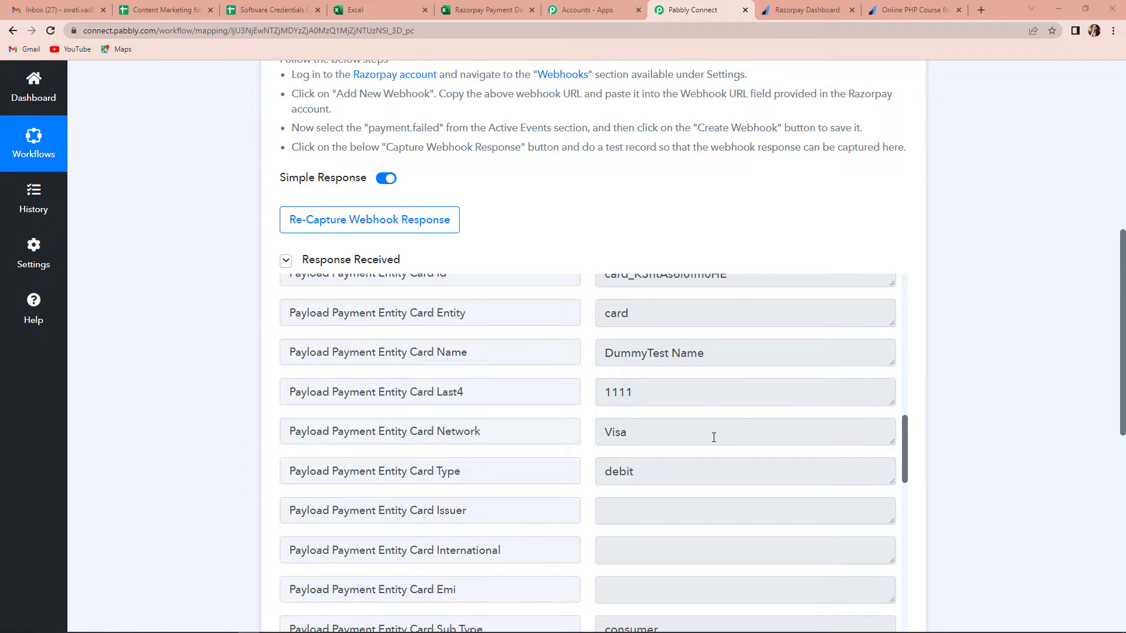
scroll(714, 437, "down", 10)
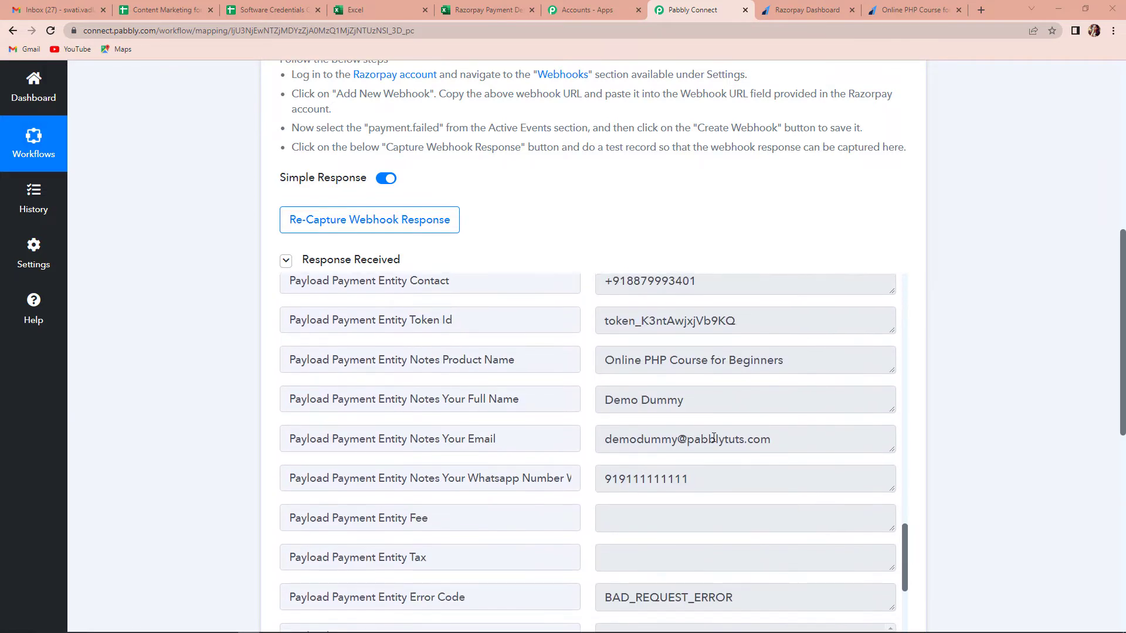
scroll(714, 437, "down", 1)
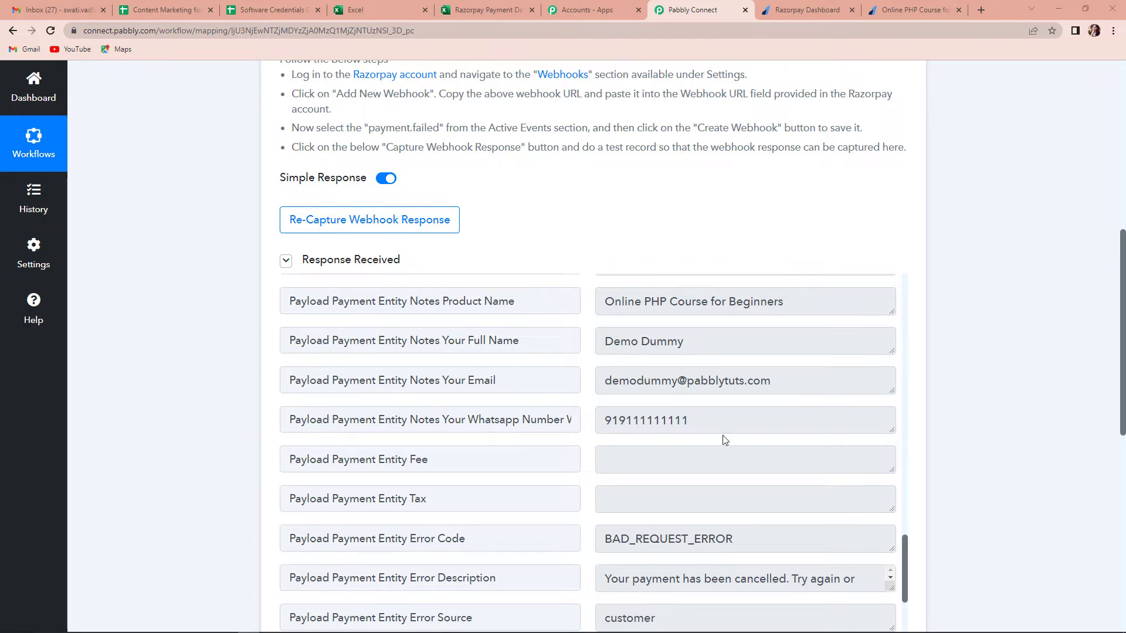
scroll(725, 440, "down", 3)
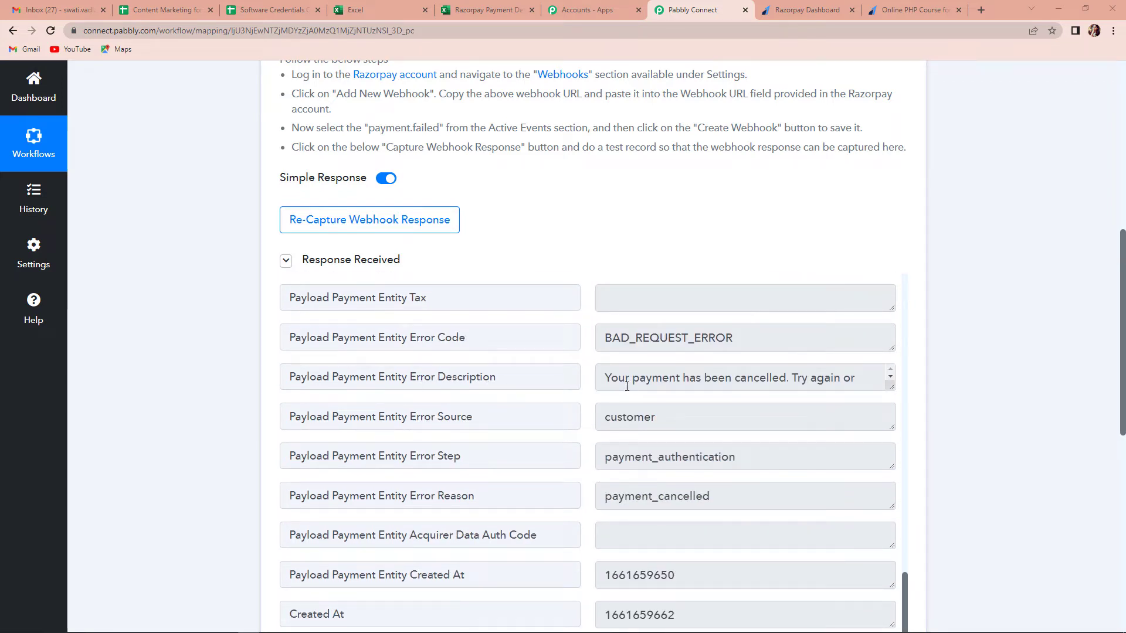
left_click_drag(891, 386, 897, 403)
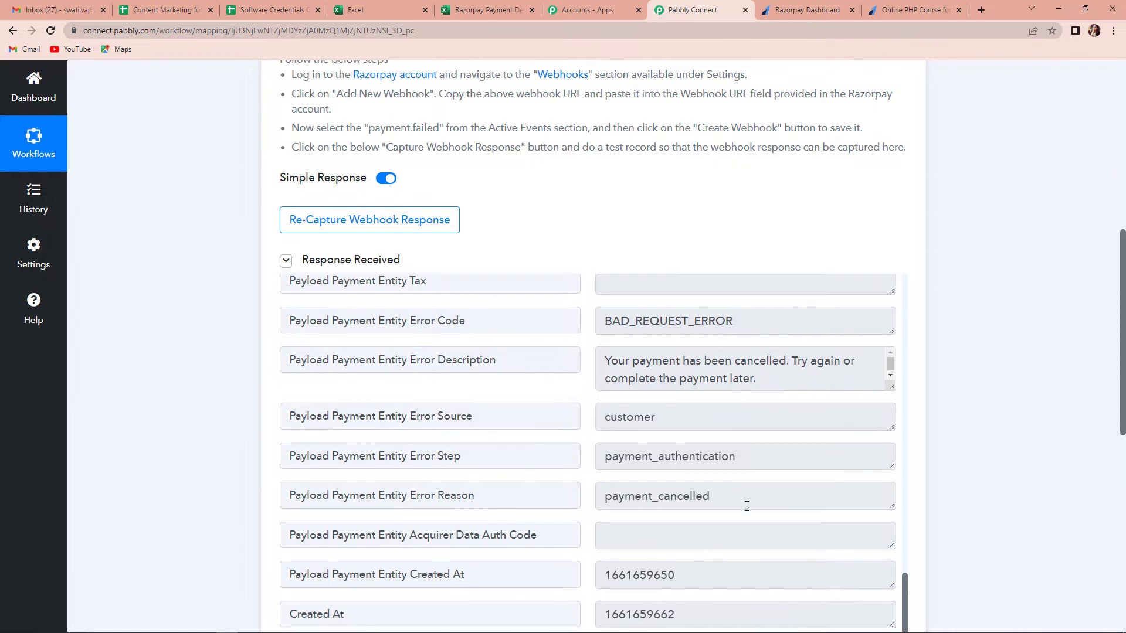
scroll(1046, 448, "down", 3)
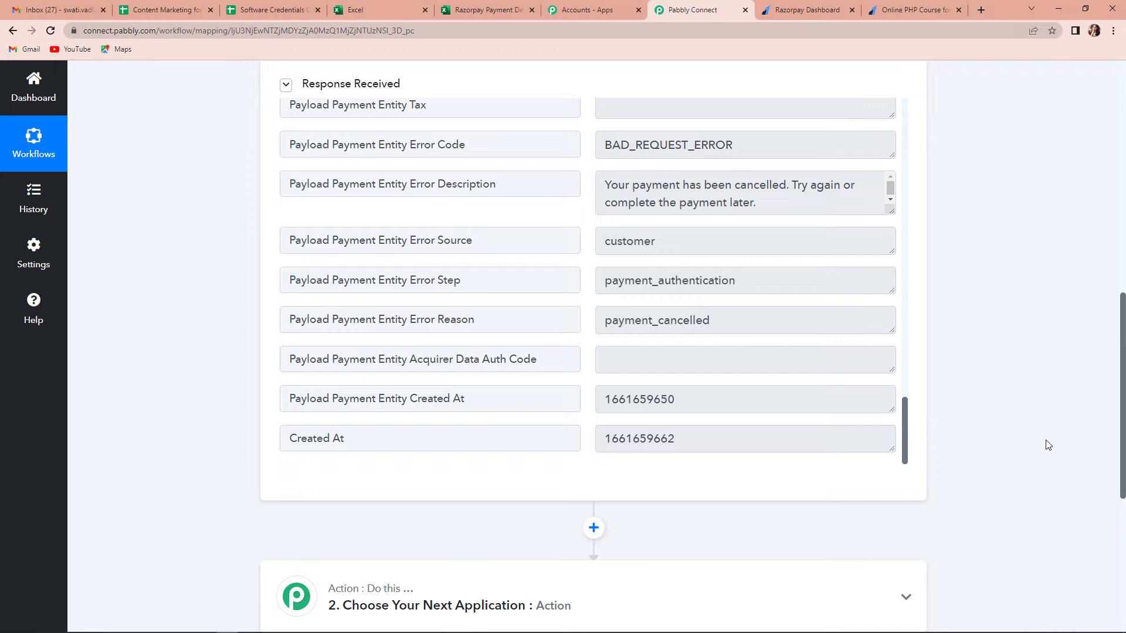
Step: Add a second action step using the Number Formatter by Pabbly app
scroll(1048, 445, "down", 3)
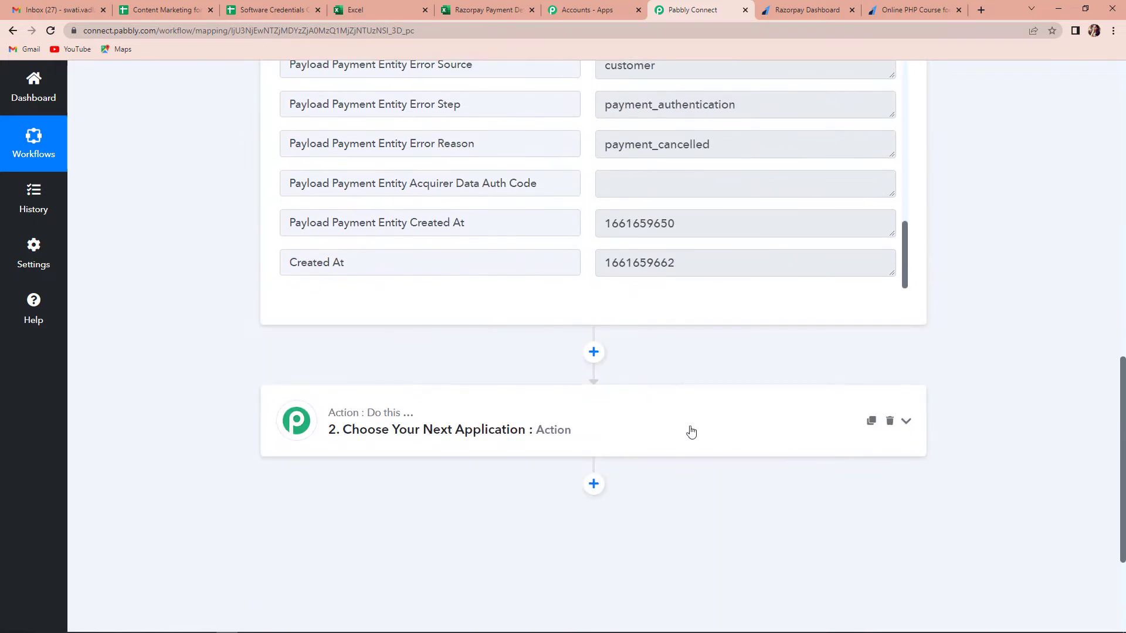
left_click(455, 430)
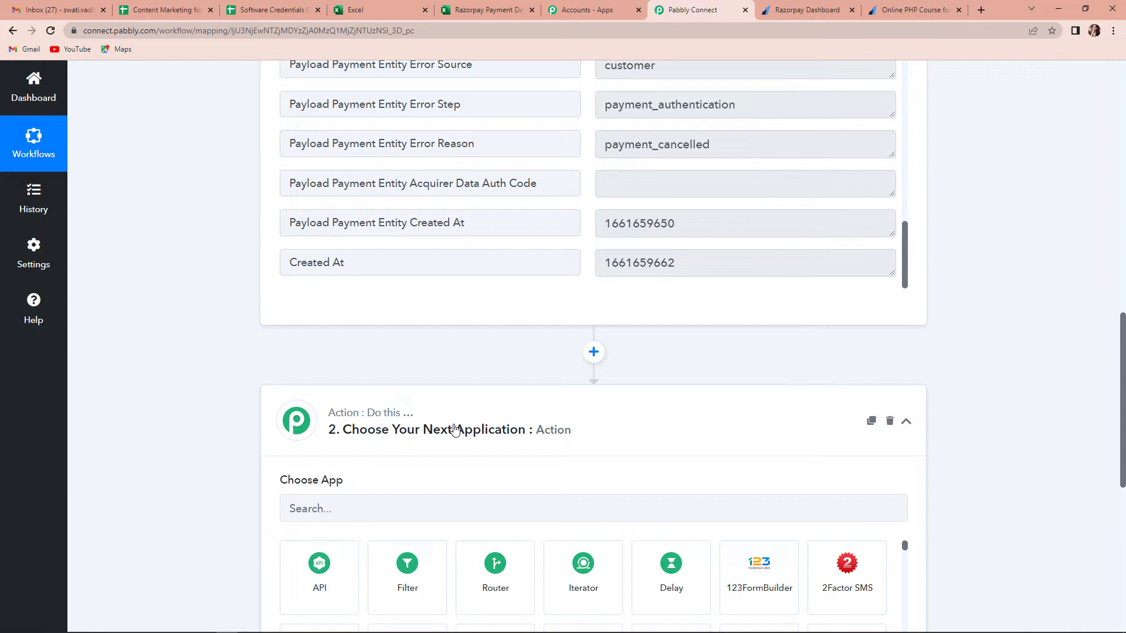
left_click(447, 504)
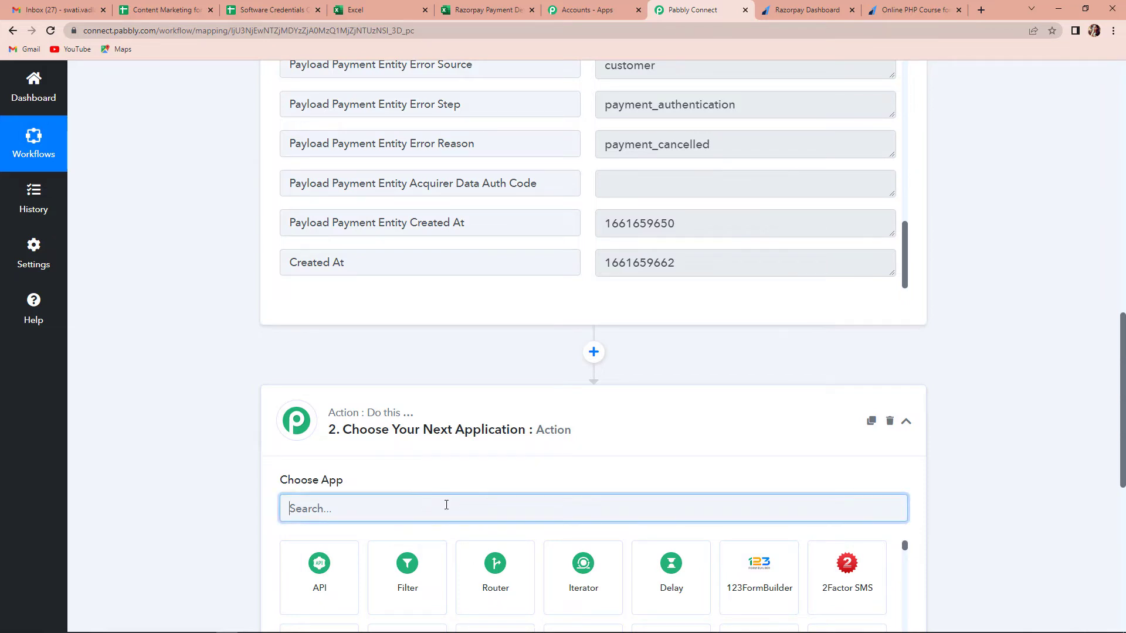
type("number")
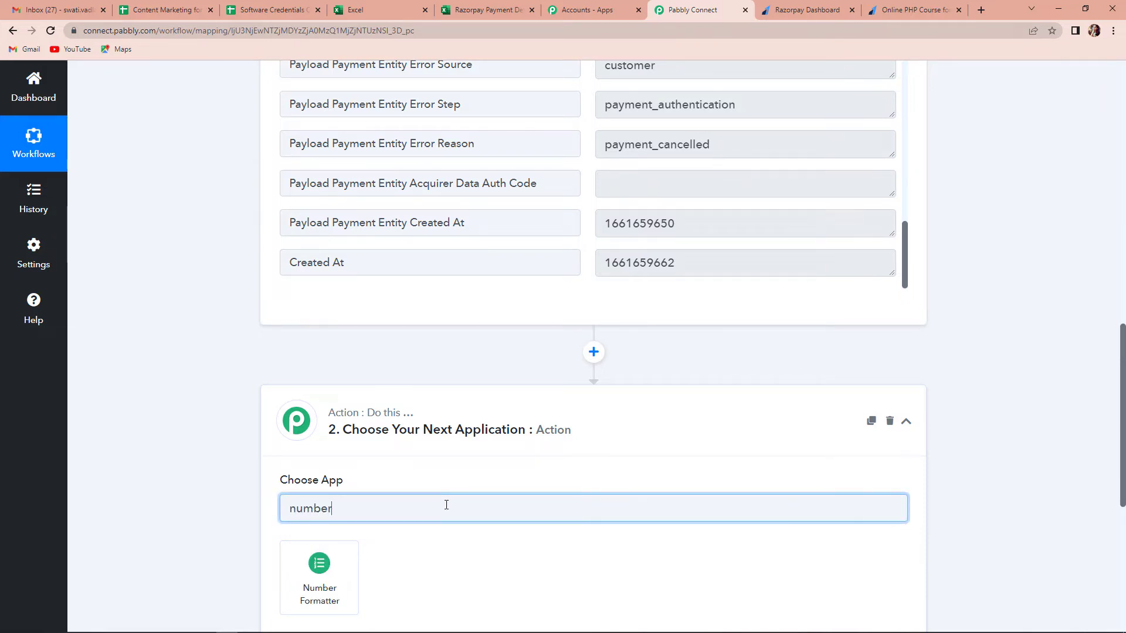
left_click(335, 587)
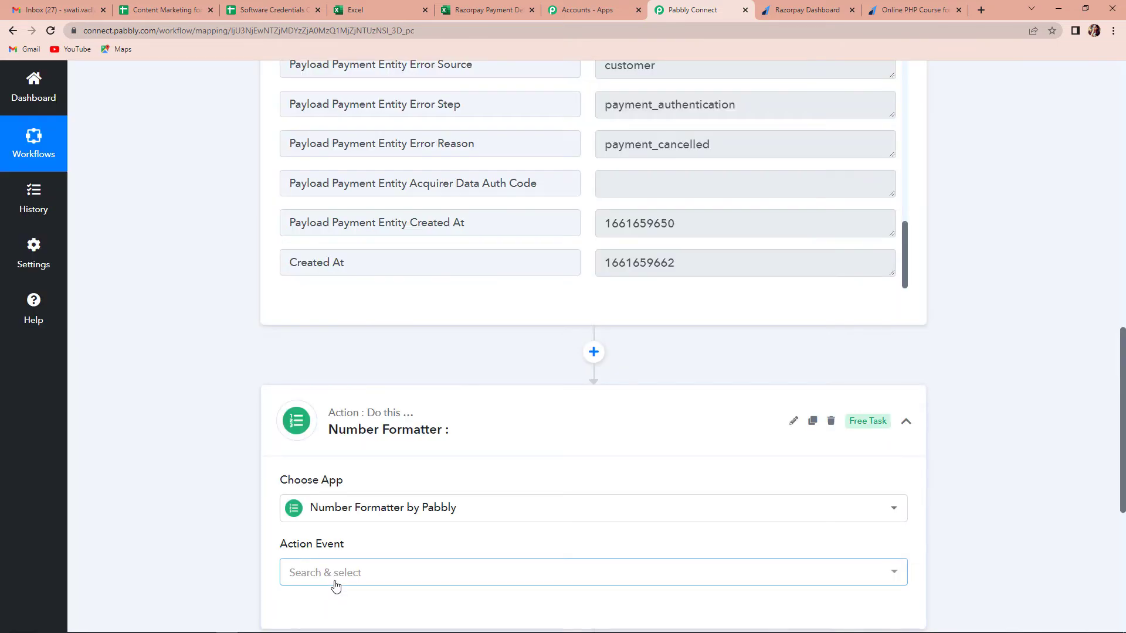
Step: Set its action event to Perform Math Operation and connect the step
scroll(311, 496, "down", 2)
left_click(316, 460)
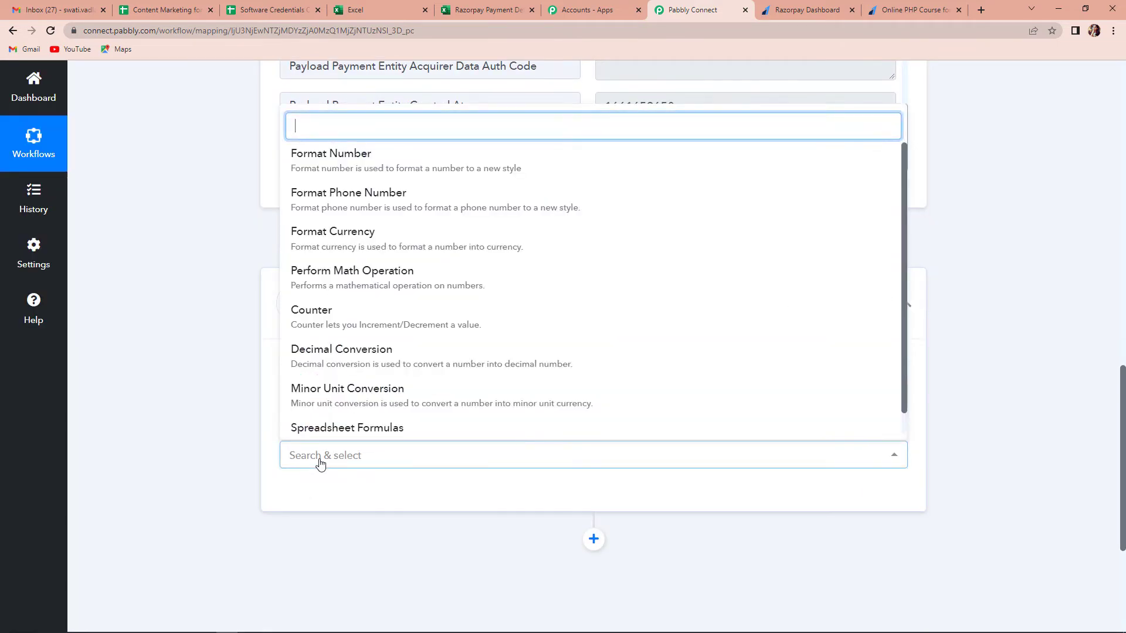
left_click(322, 280)
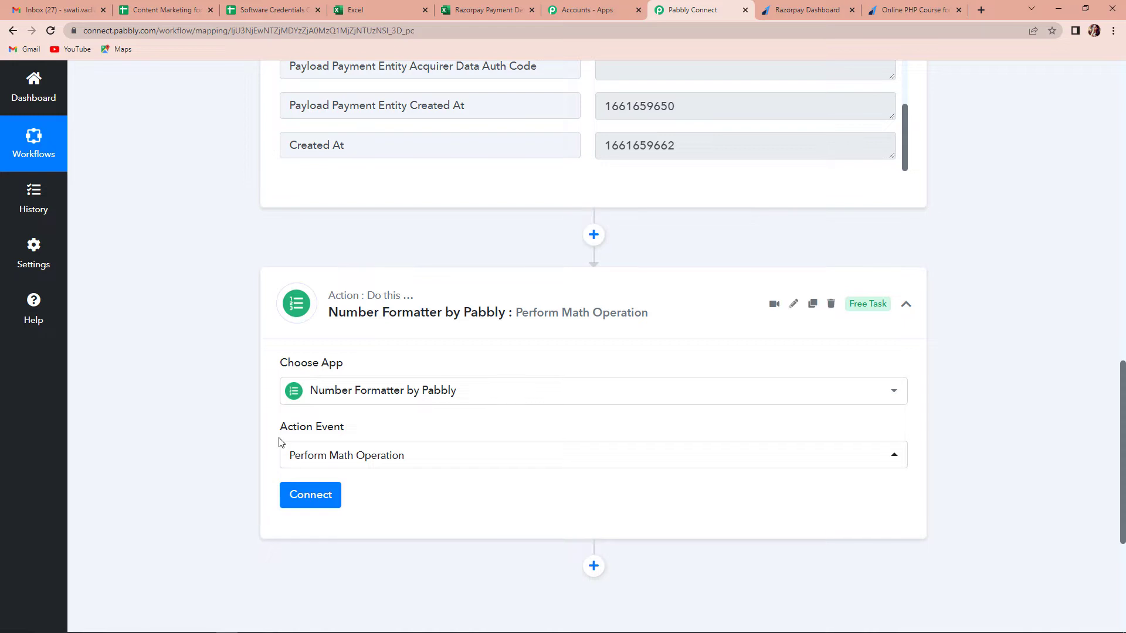
scroll(242, 435, "down", 2)
left_click(297, 392)
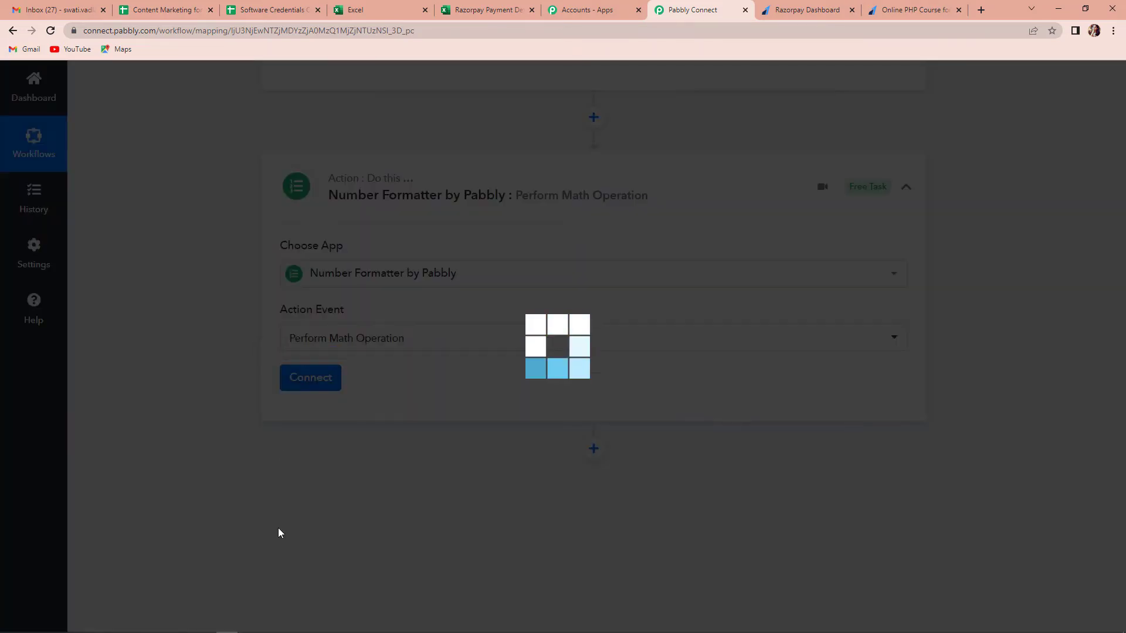
scroll(371, 458, "down", 2)
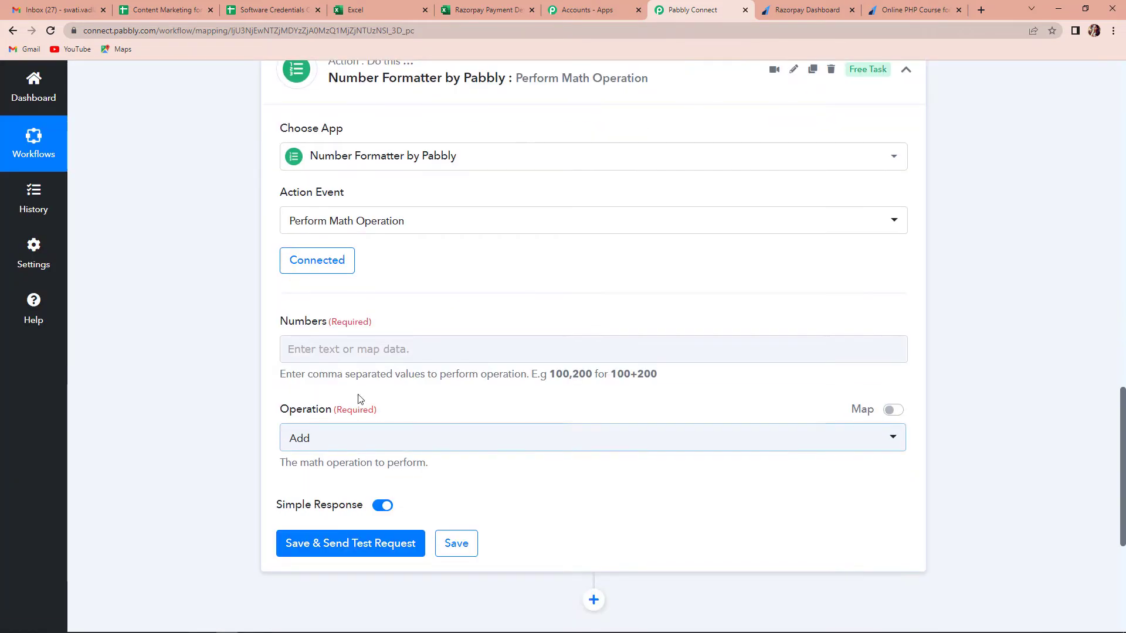
Step: Fill Numbers with the trigger's Payment Entity Amount followed by ',100'
left_click(362, 350)
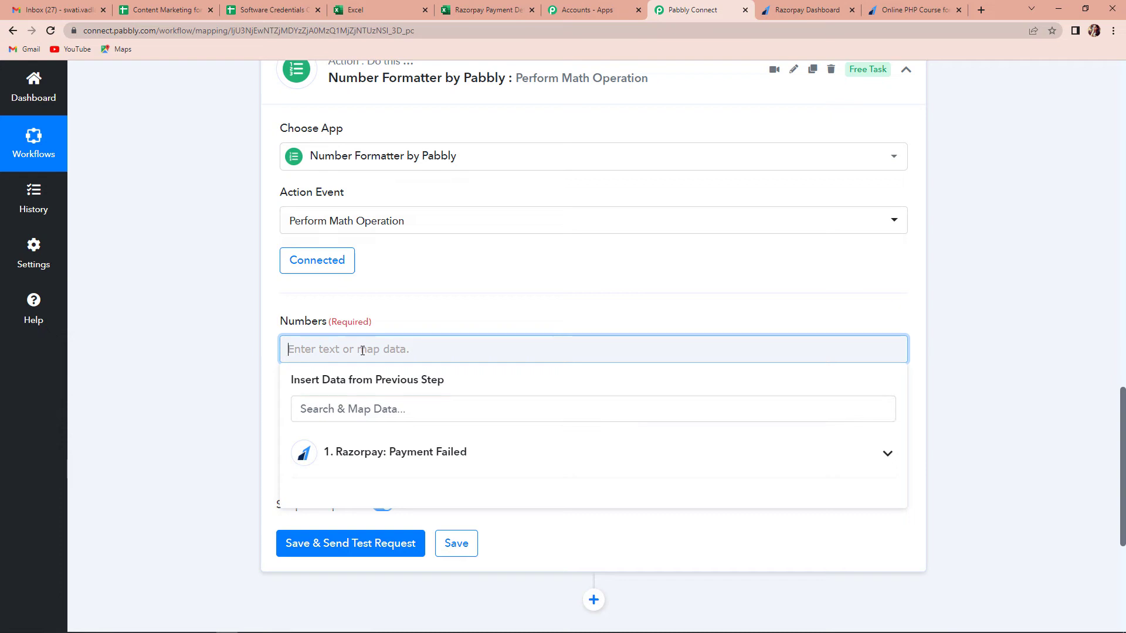
left_click(414, 459)
scroll(526, 569, "down", 2)
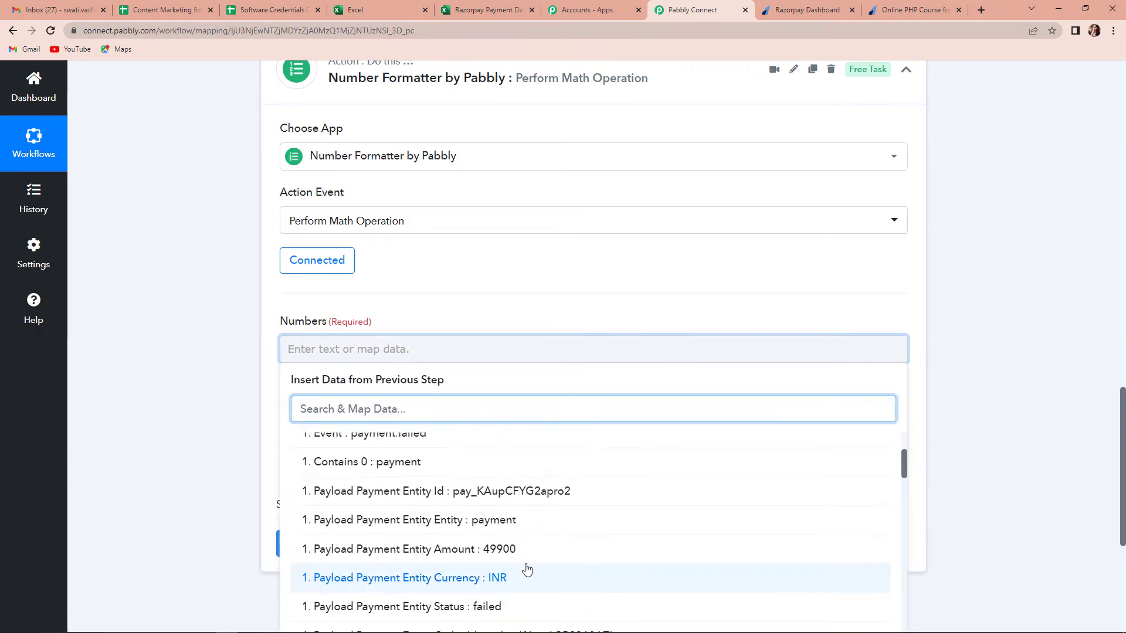
left_click(500, 551)
left_click(189, 420)
left_click(548, 354)
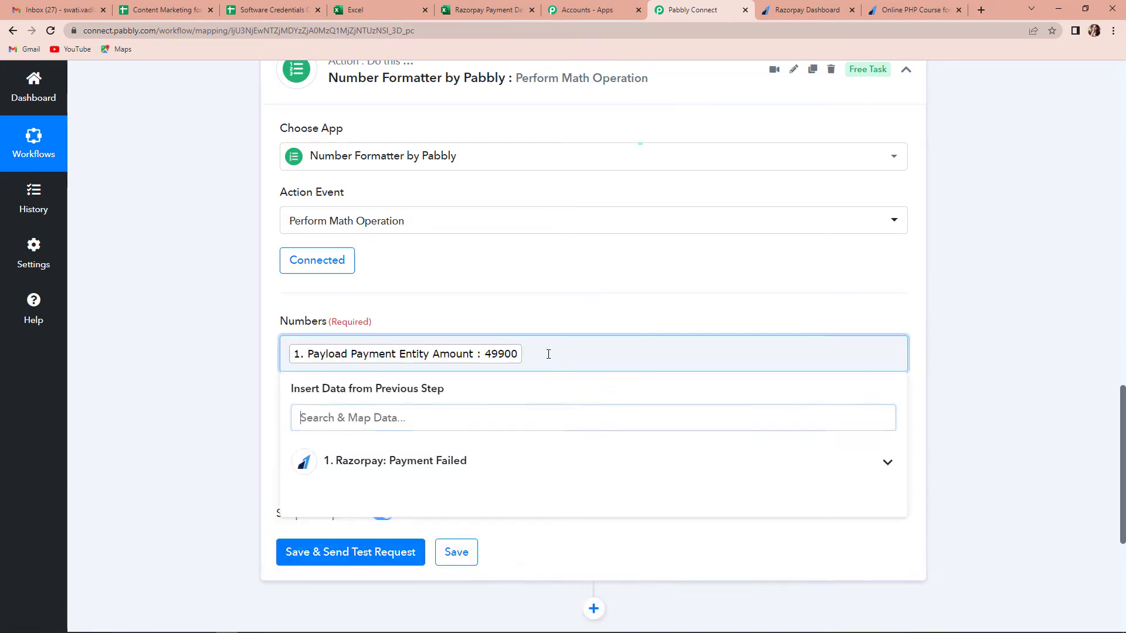
type(",100")
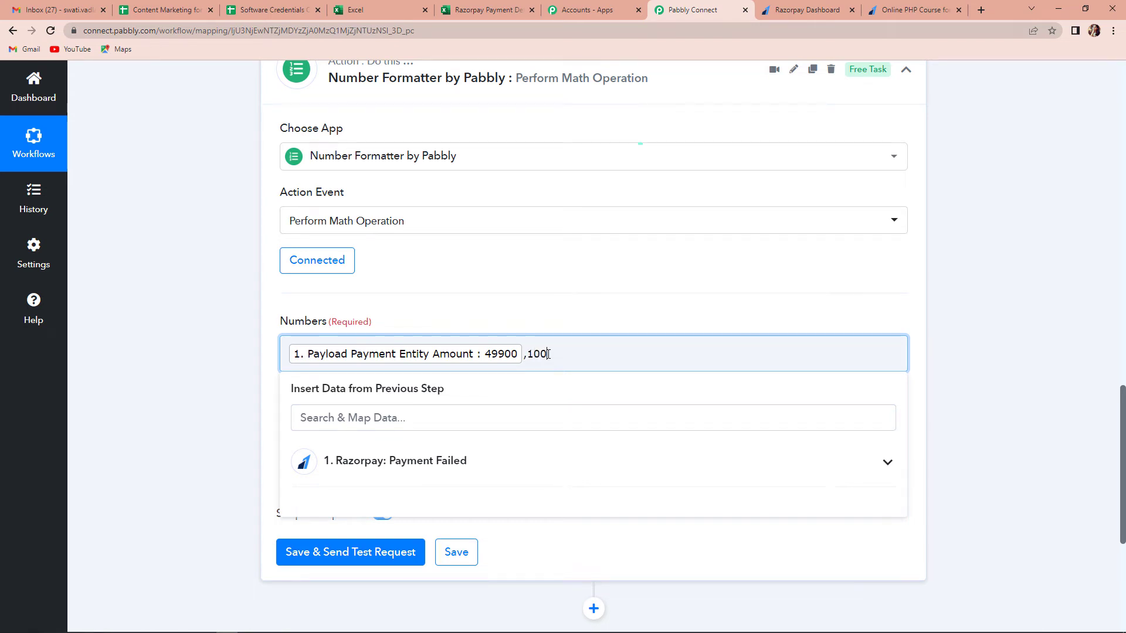
left_click(202, 390)
Step: Set Operation to Divide, then save and test, returning a Result of 499
scroll(246, 361, "down", 3)
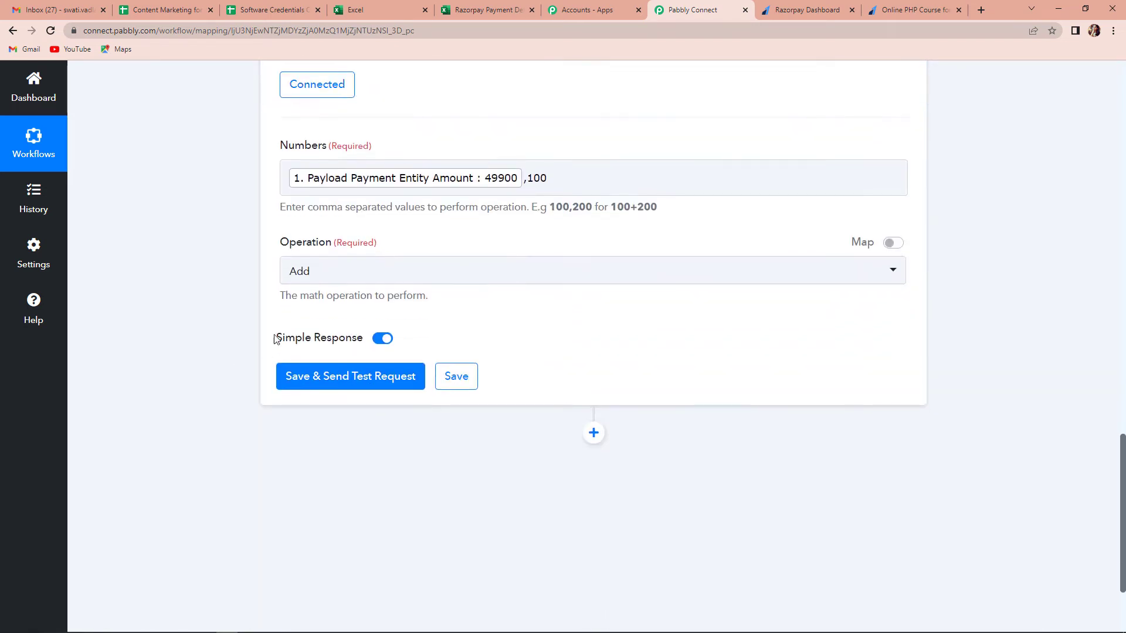
left_click(348, 273)
left_click(334, 410)
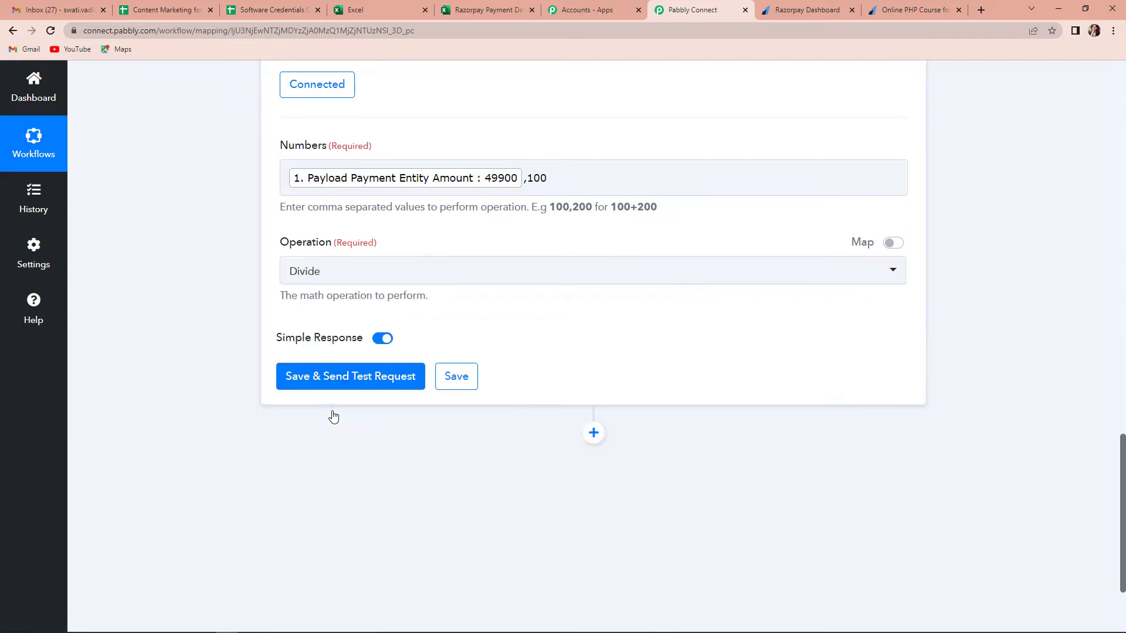
left_click(322, 378)
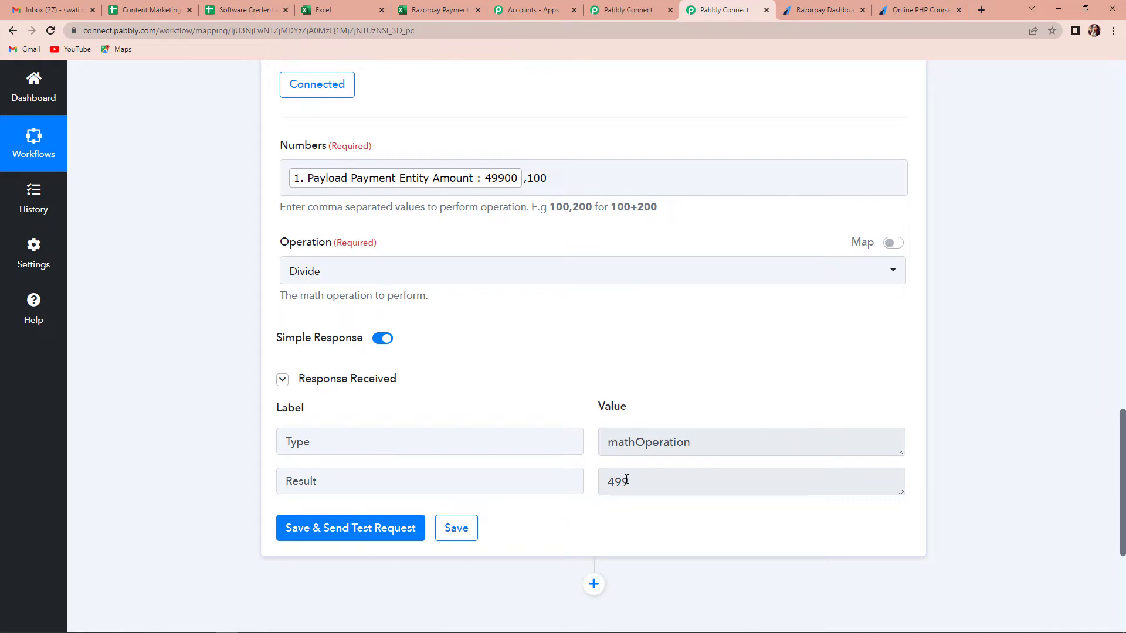
scroll(674, 364, "down", 4)
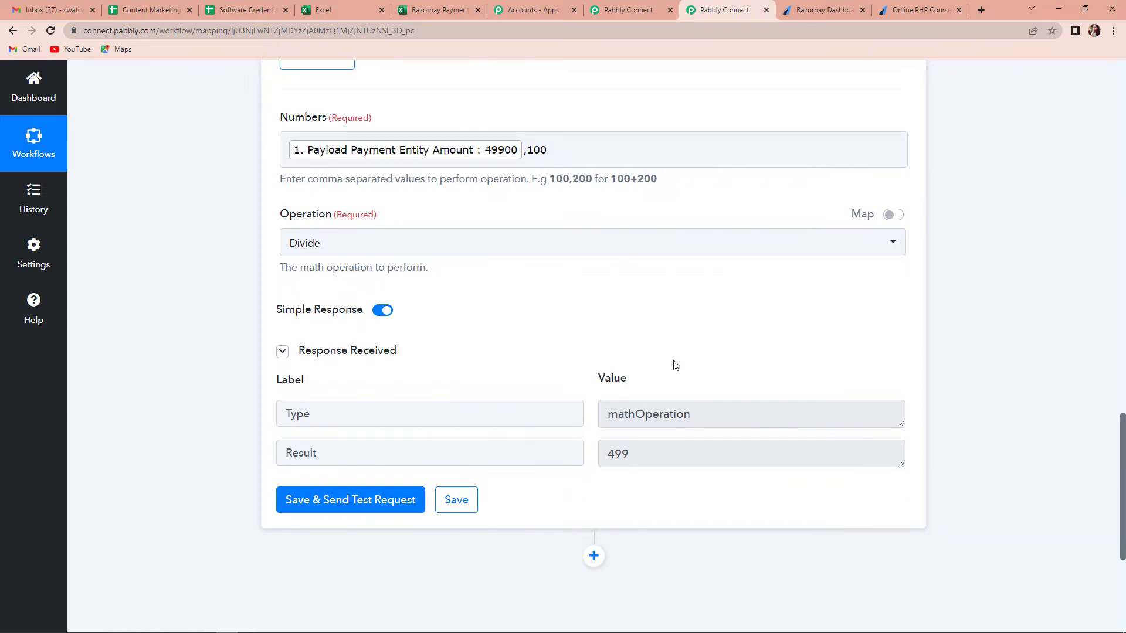
Step: Add a Microsoft Excel action step set to Add Row To Worksheet and start connecting it
left_click(593, 350)
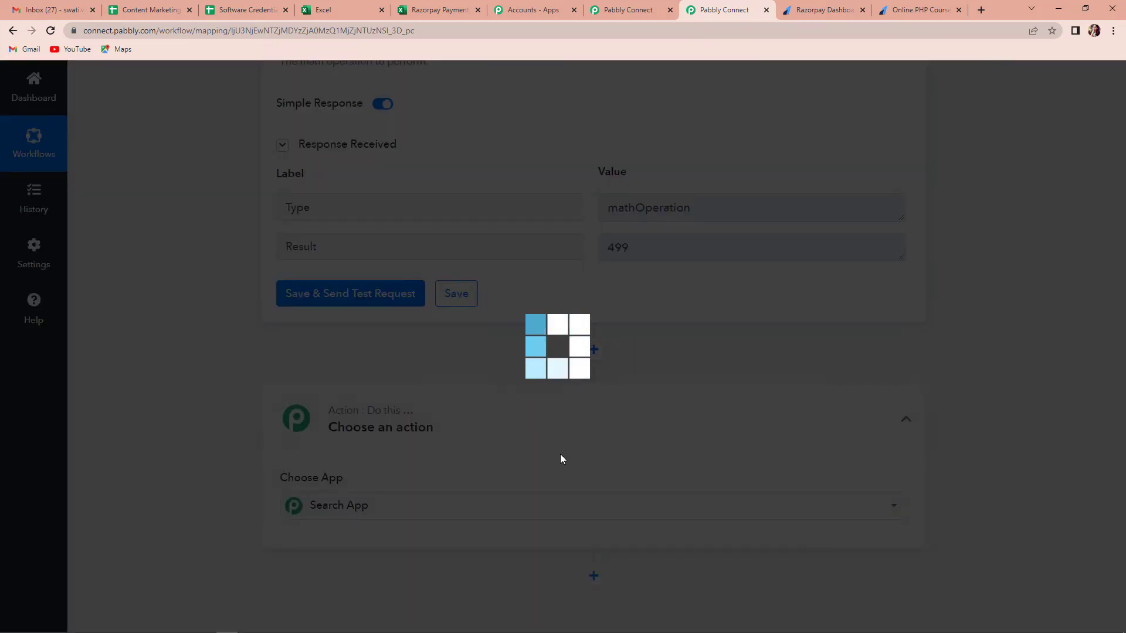
left_click(344, 505)
type("Excel")
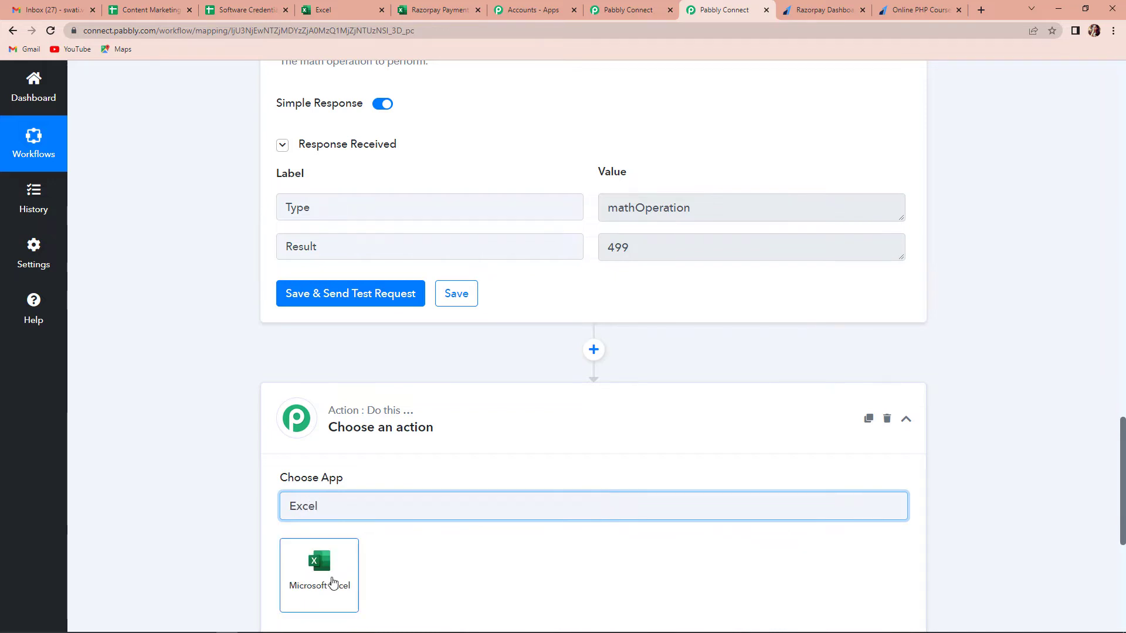
left_click(332, 582)
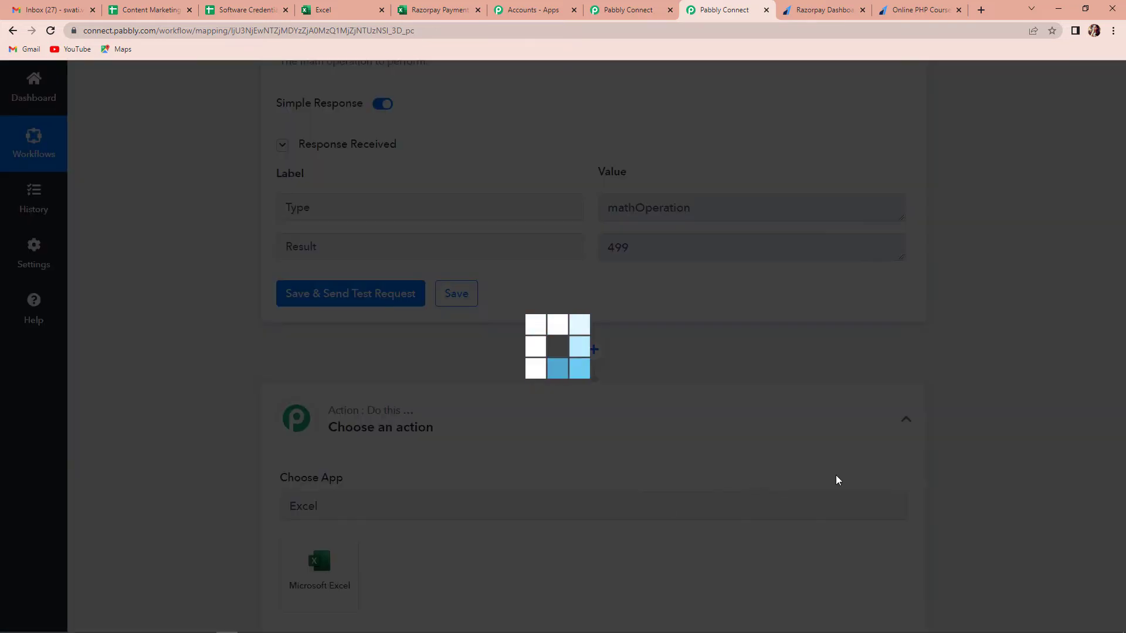
scroll(836, 477, "down", 3)
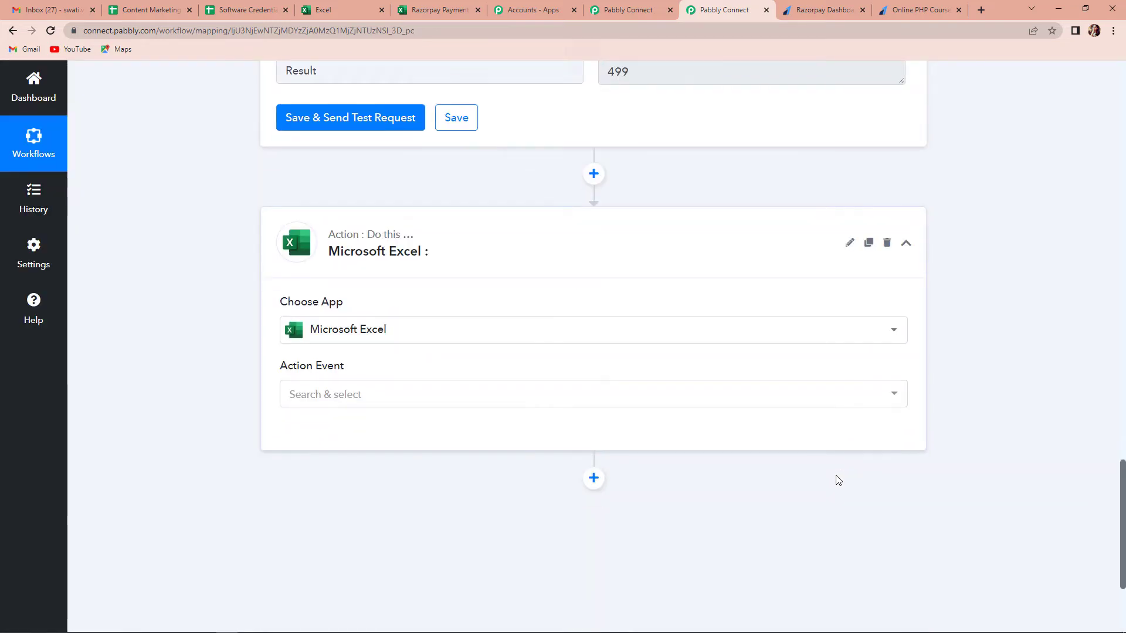
left_click(413, 398)
left_click(408, 499)
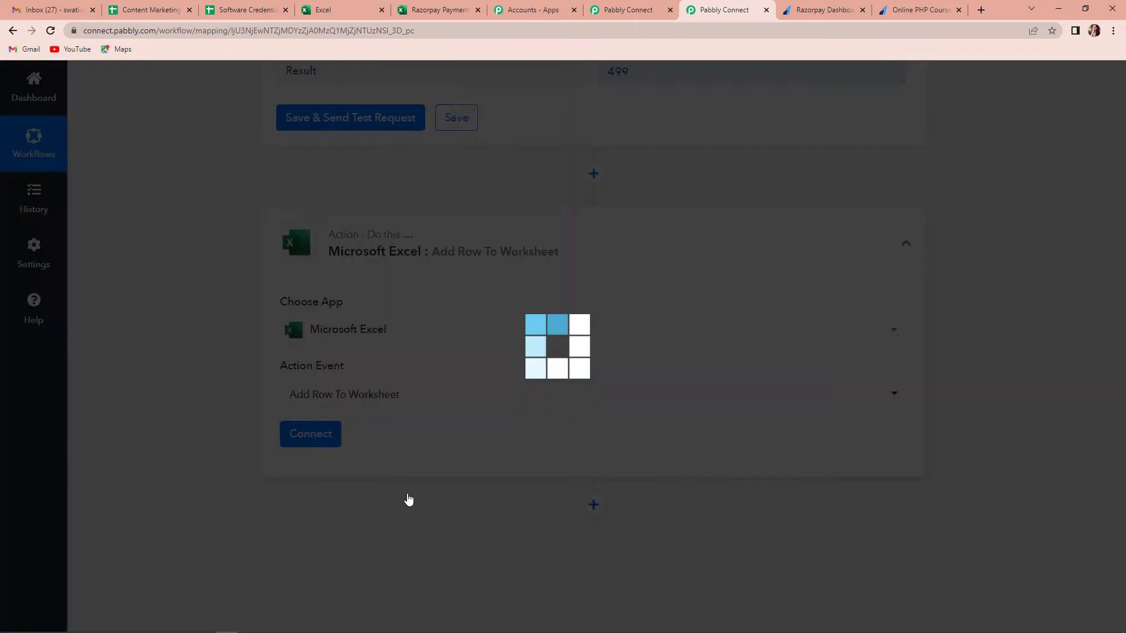
left_click(324, 440)
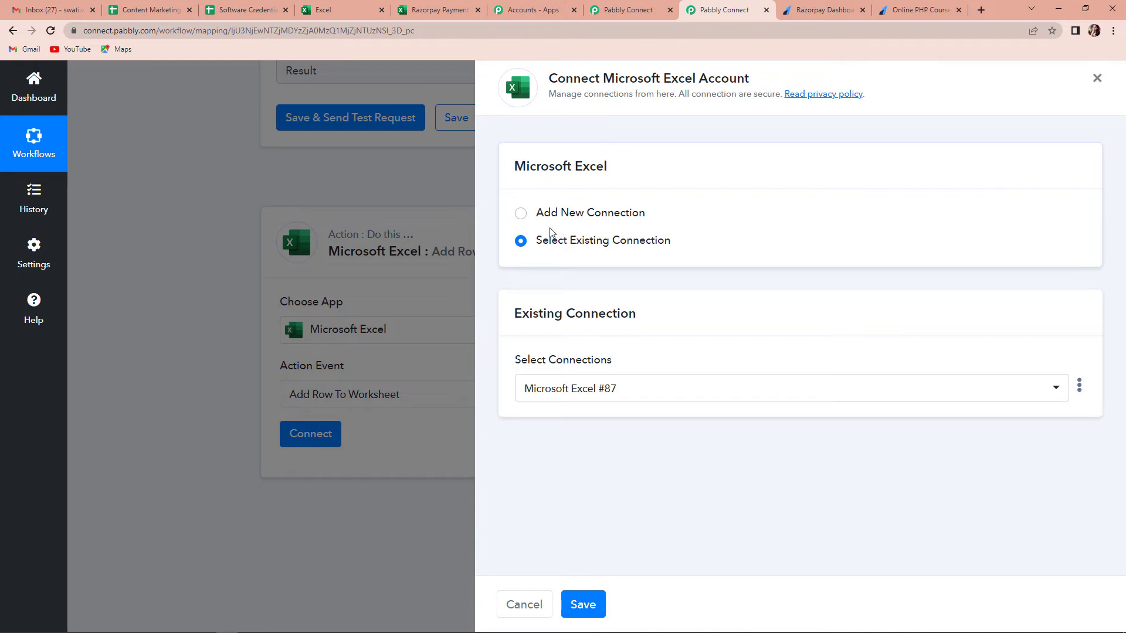
Step: Create a new Microsoft Excel connection and grant Pabbly Connect access to the Microsoft account
left_click(521, 215)
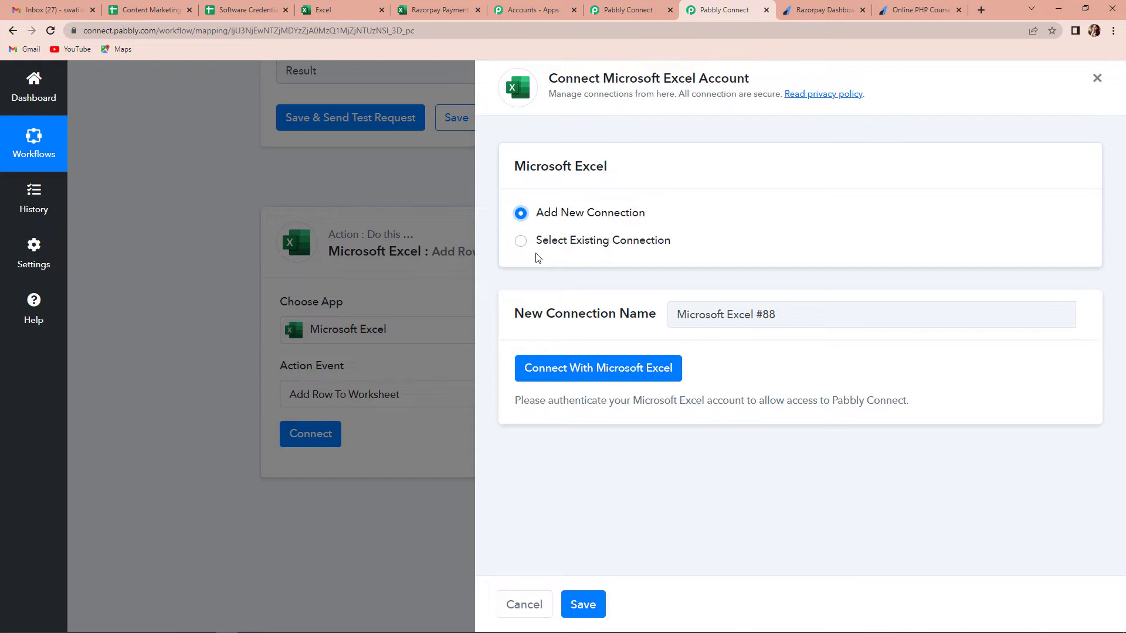
left_click(557, 370)
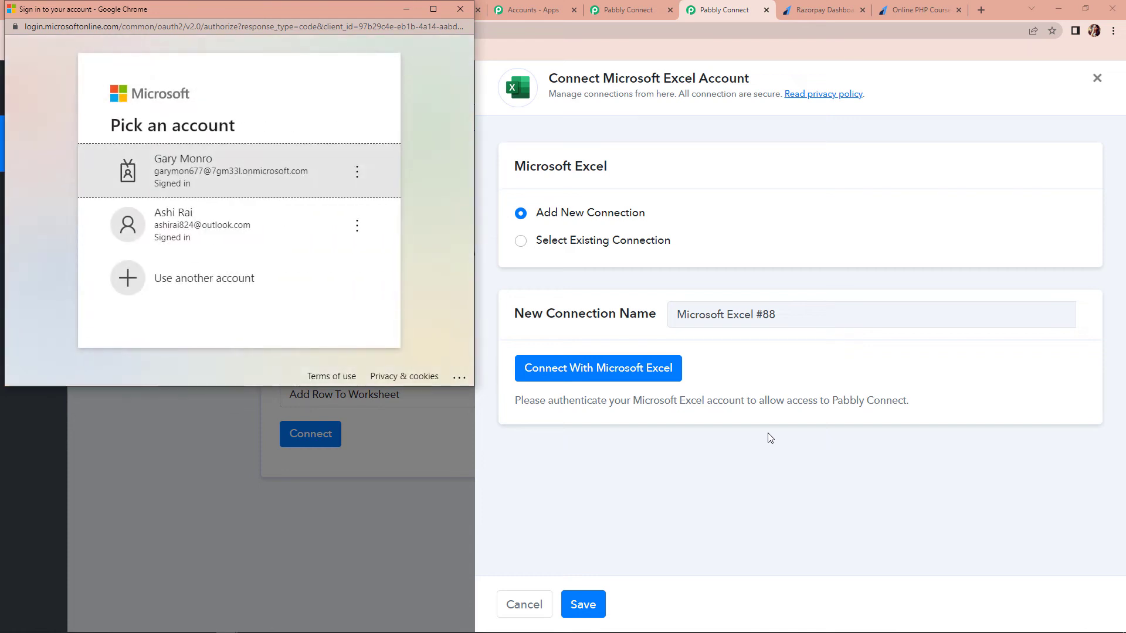
left_click(236, 231)
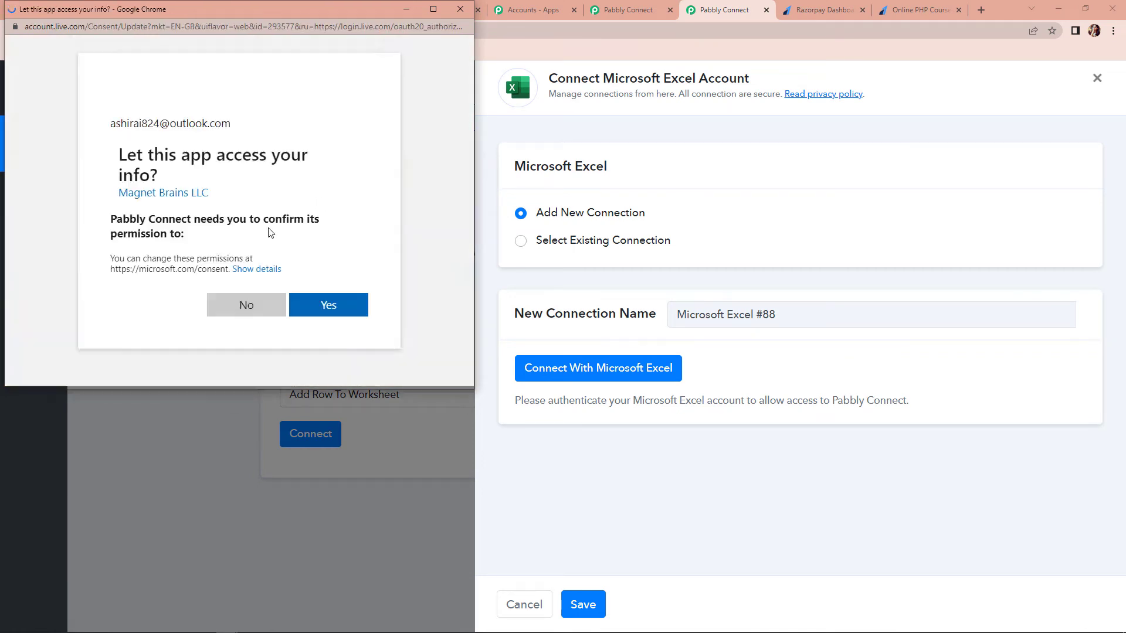
scroll(270, 232, "down", 8)
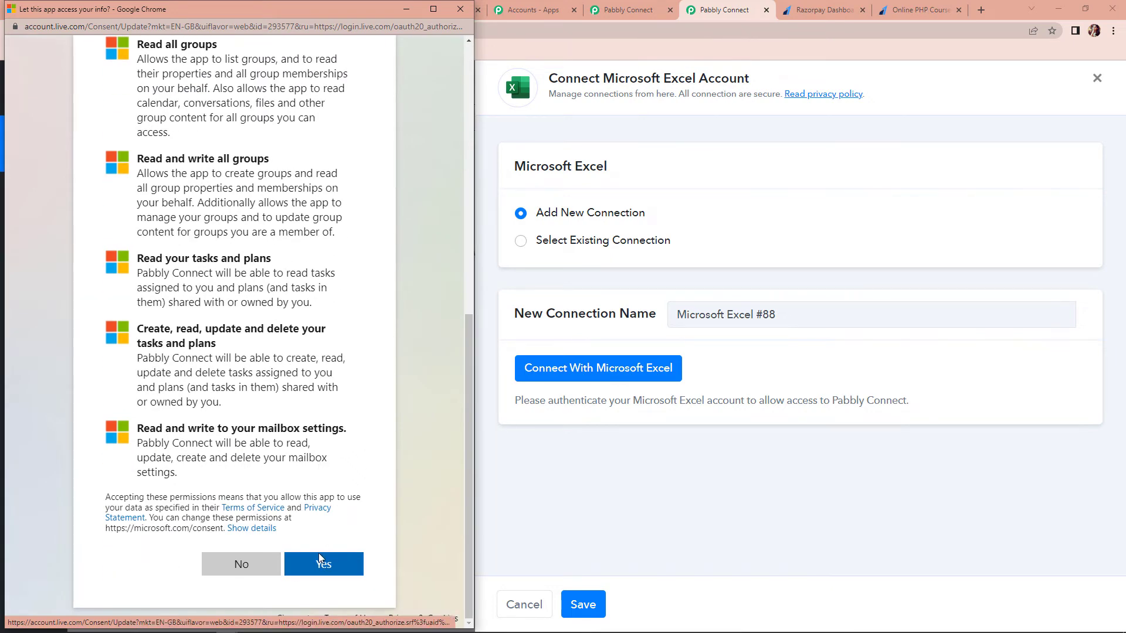
left_click(323, 564)
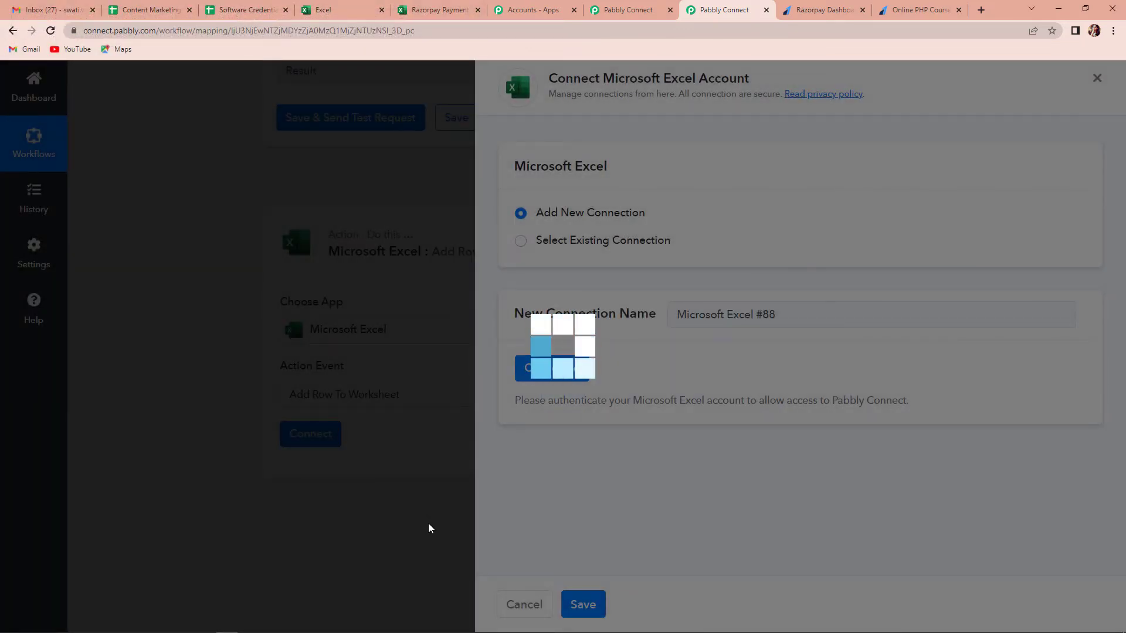
scroll(561, 482, "down", 4)
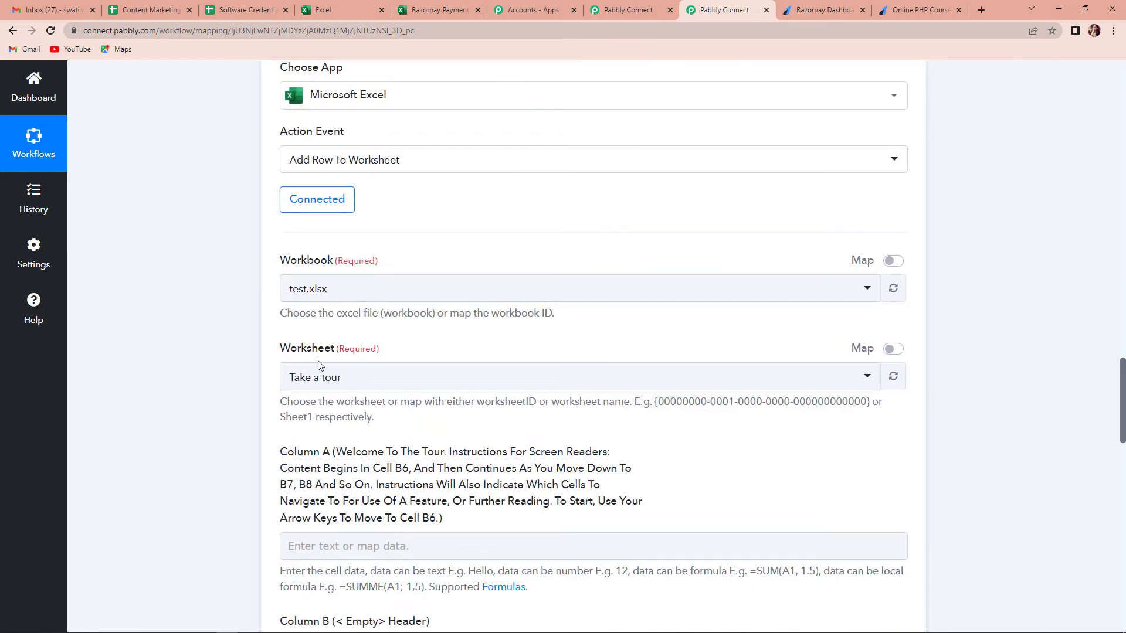
Step: Check the spreadsheet, then search 'raz' and pick workbook Razorpay Payment Details.xlsx, loading Sheet1
left_click(443, 11)
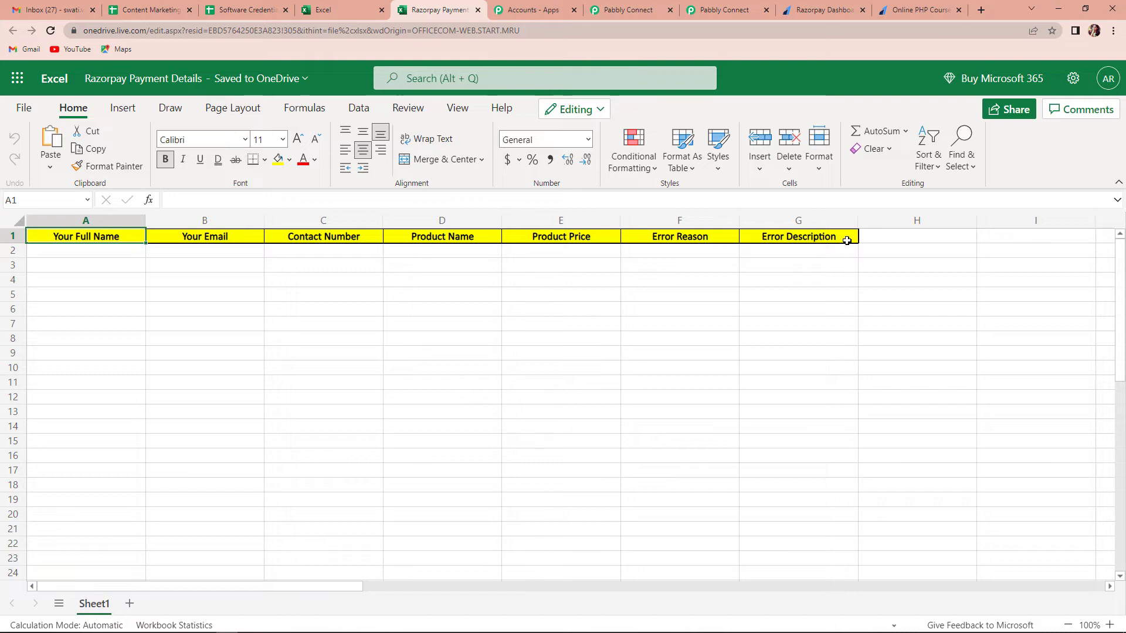
left_click(725, 10)
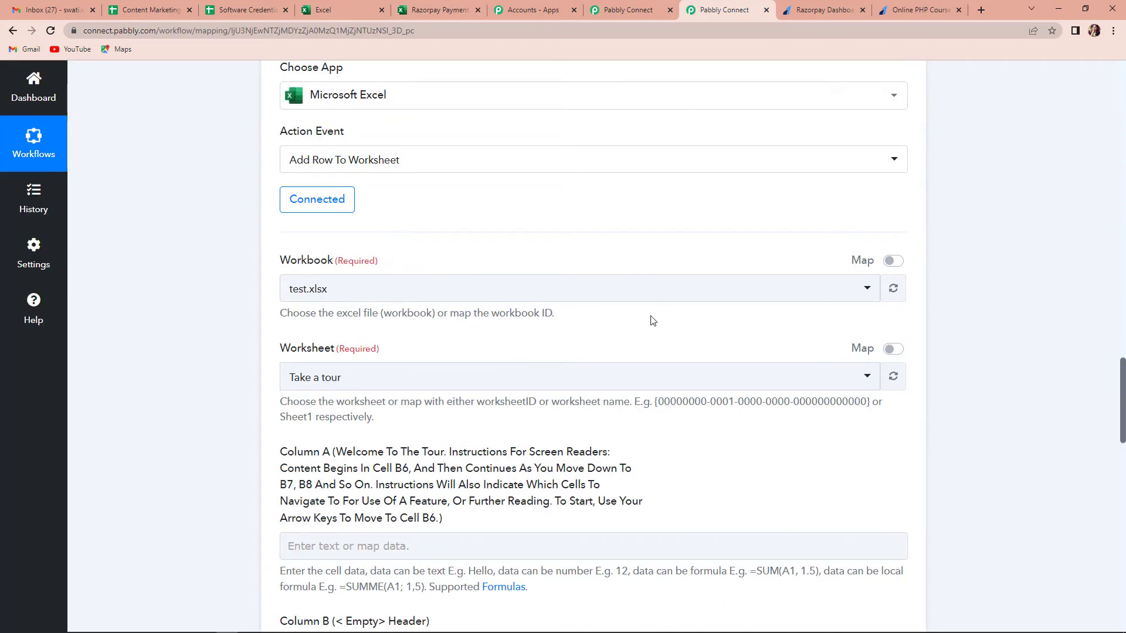
left_click(376, 289)
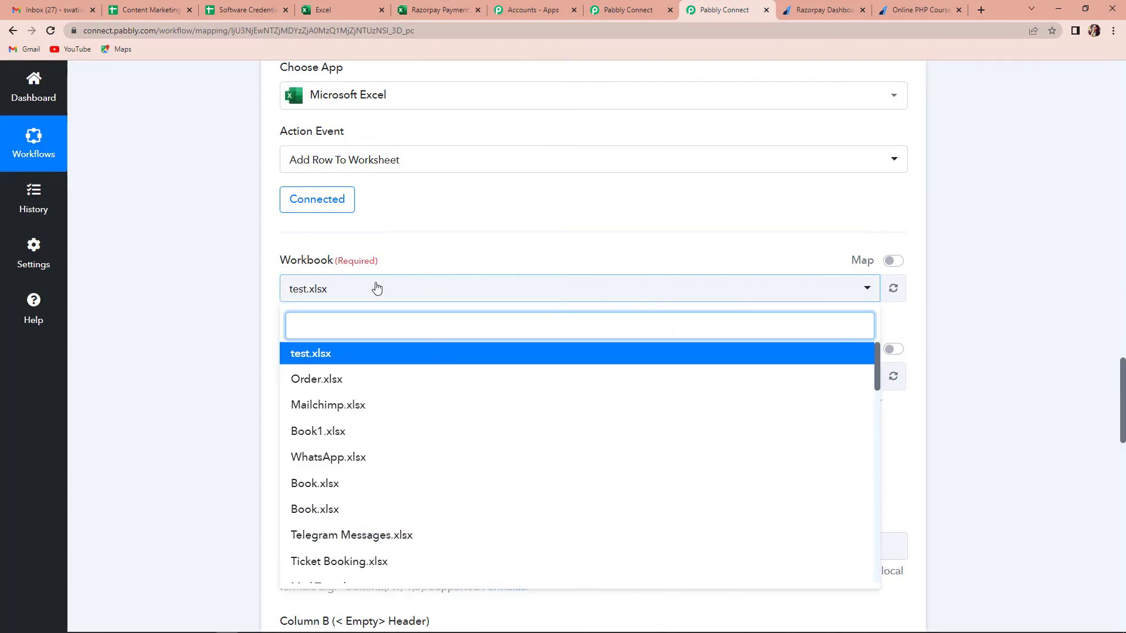
scroll(359, 432, "down", 10)
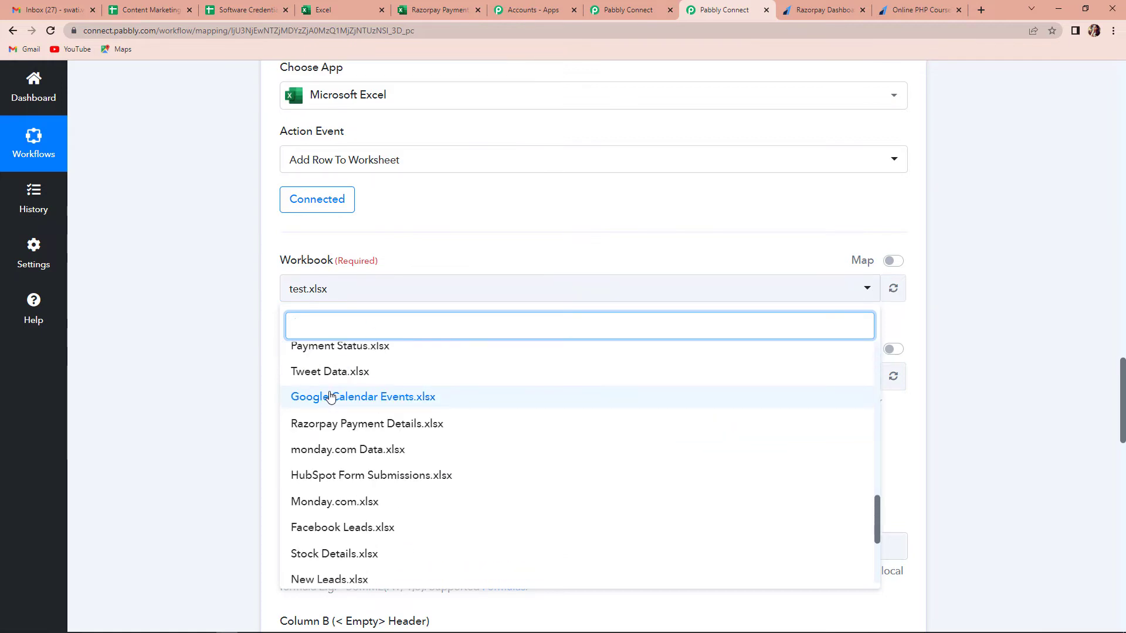
type("razor")
left_click(359, 353)
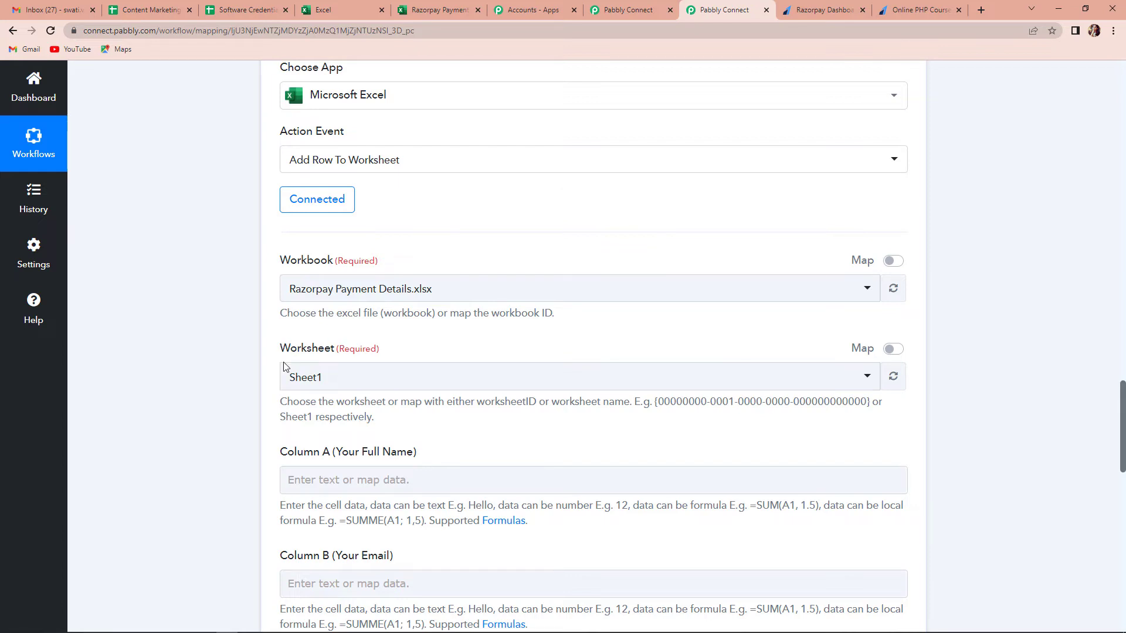
Step: Map the trigger's Notes Your Full Name field into Column A
scroll(472, 374, "down", 3)
left_click(320, 307)
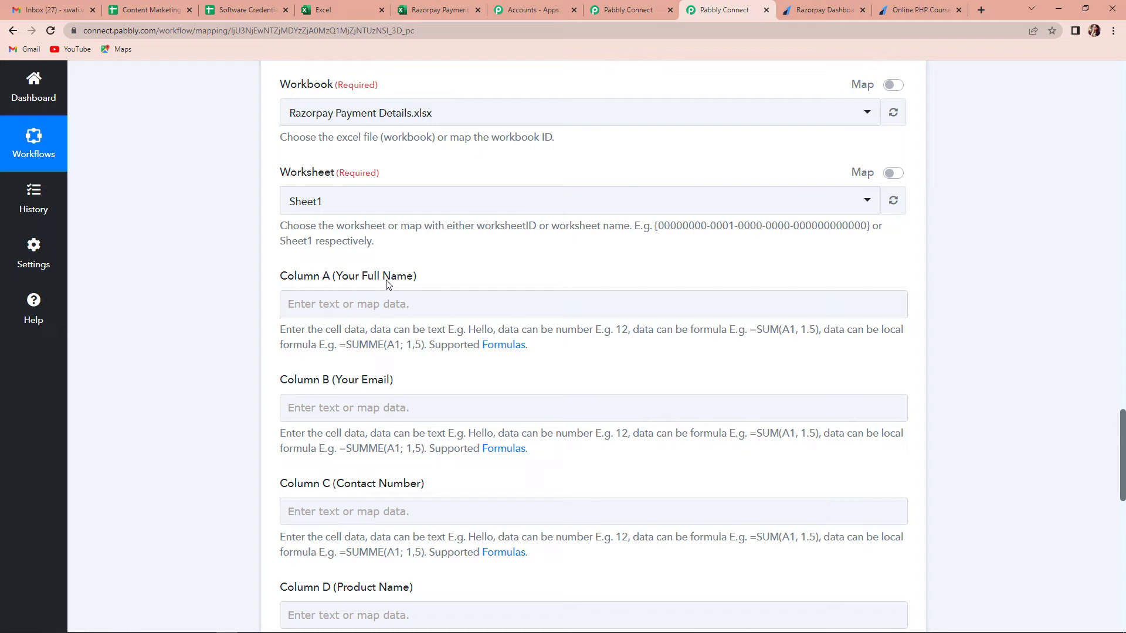
scroll(386, 285, "down", 1)
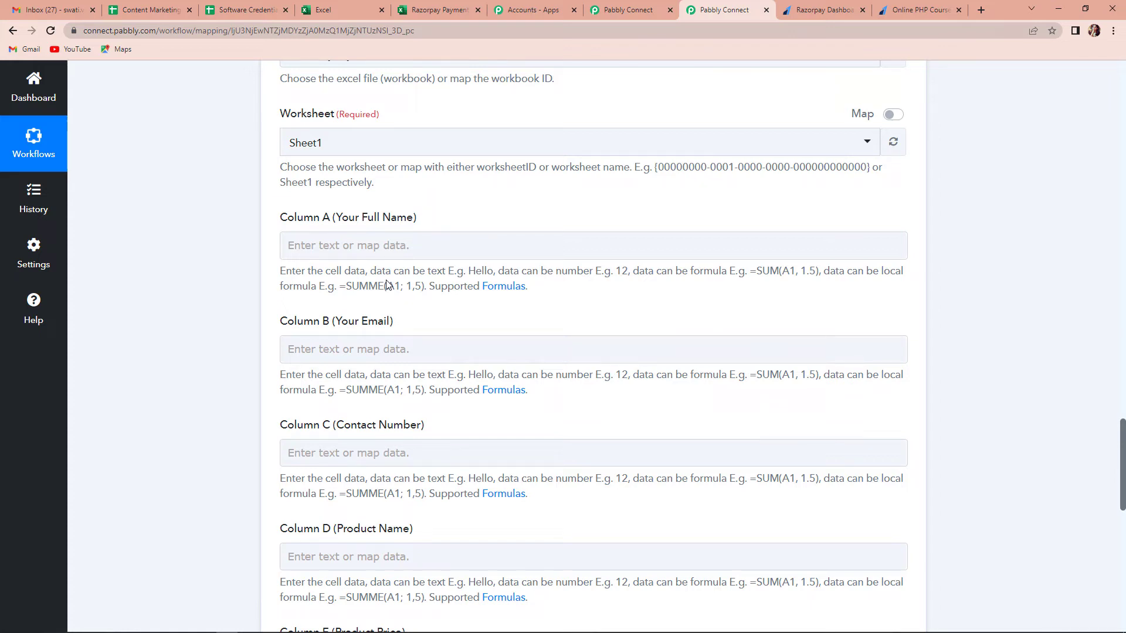
left_click(330, 245)
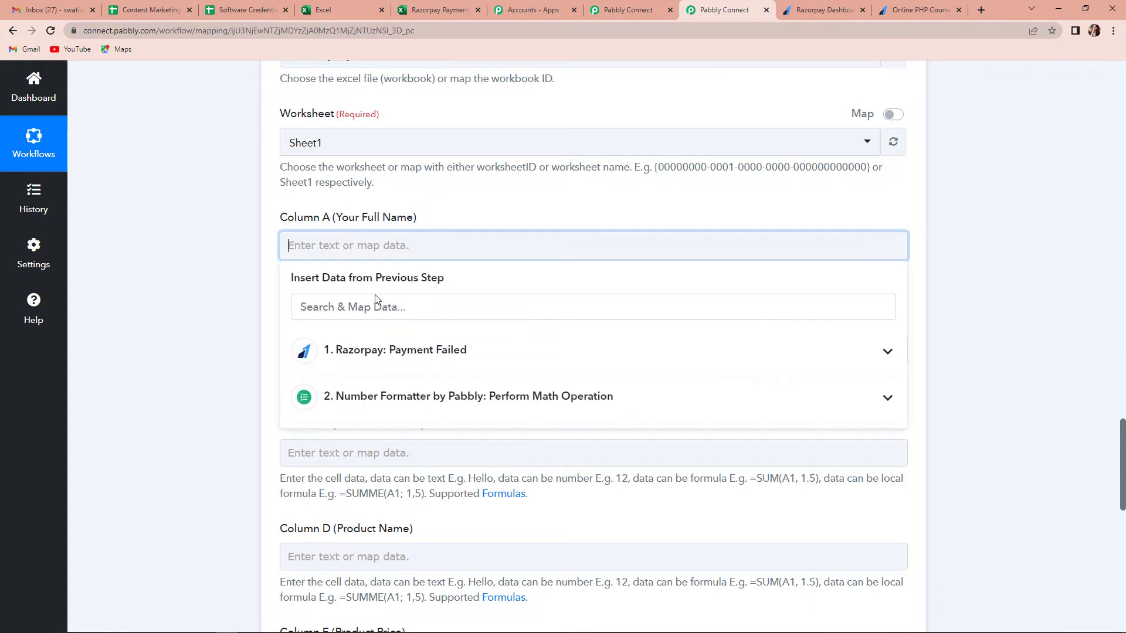
left_click(385, 356)
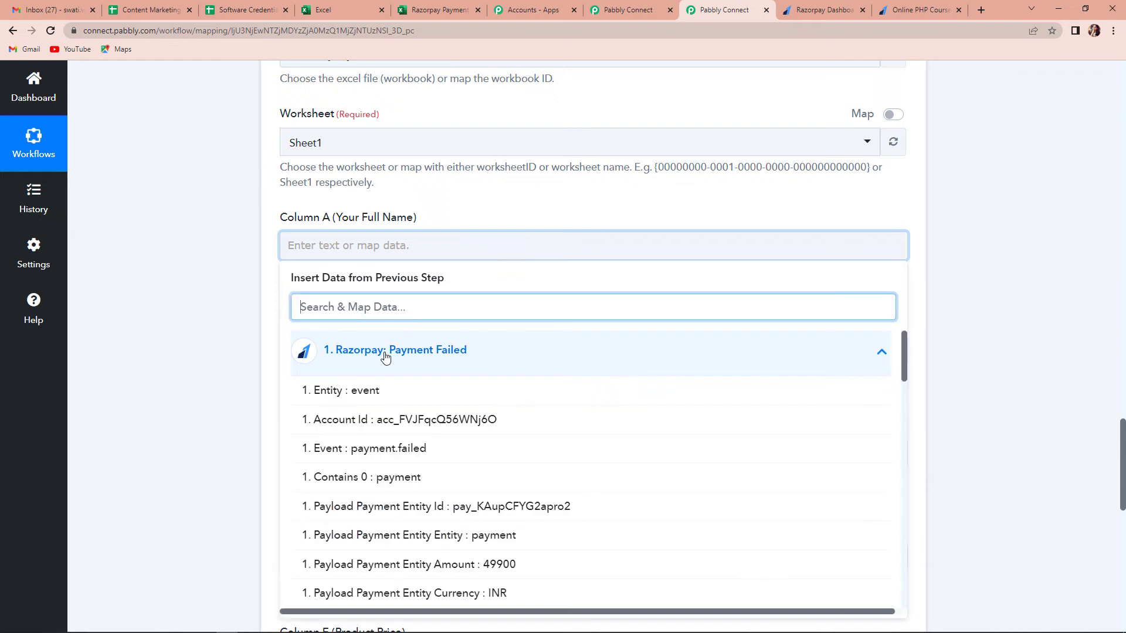
type("name")
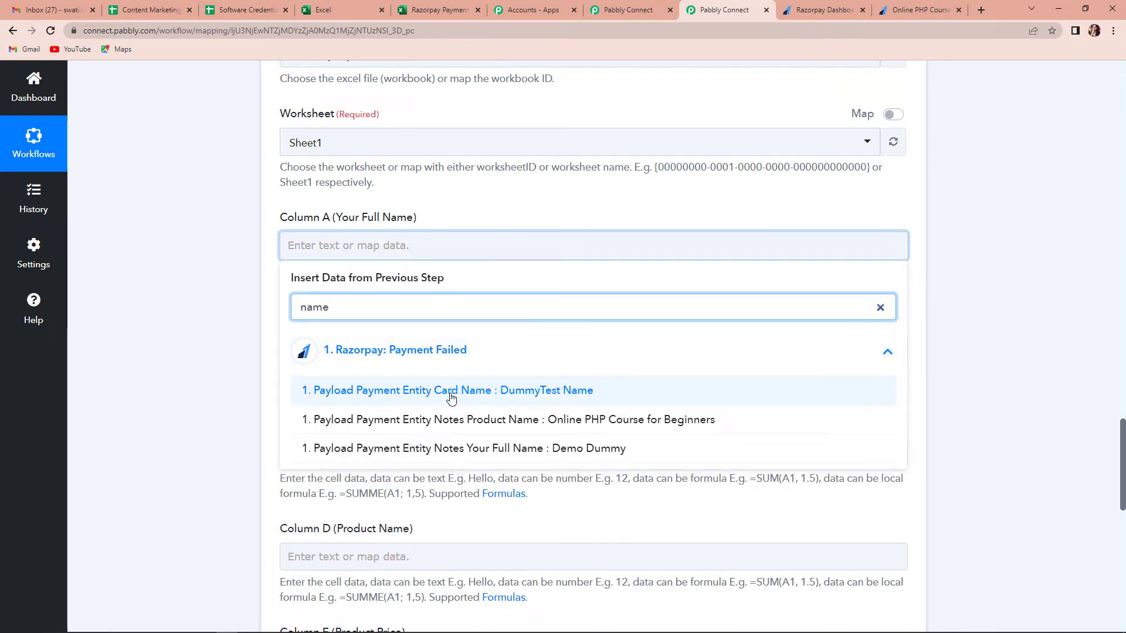
left_click(518, 449)
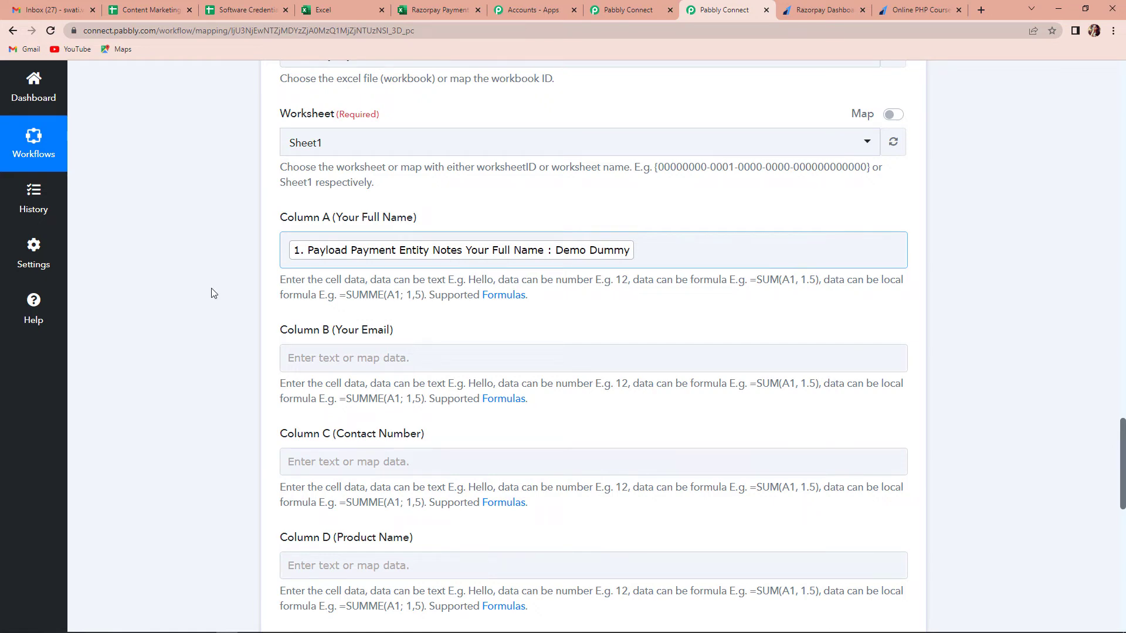
scroll(190, 302, "down", 2)
Step: Map Notes Your Email into Column B and the WhatsApp number into Column C
left_click(371, 242)
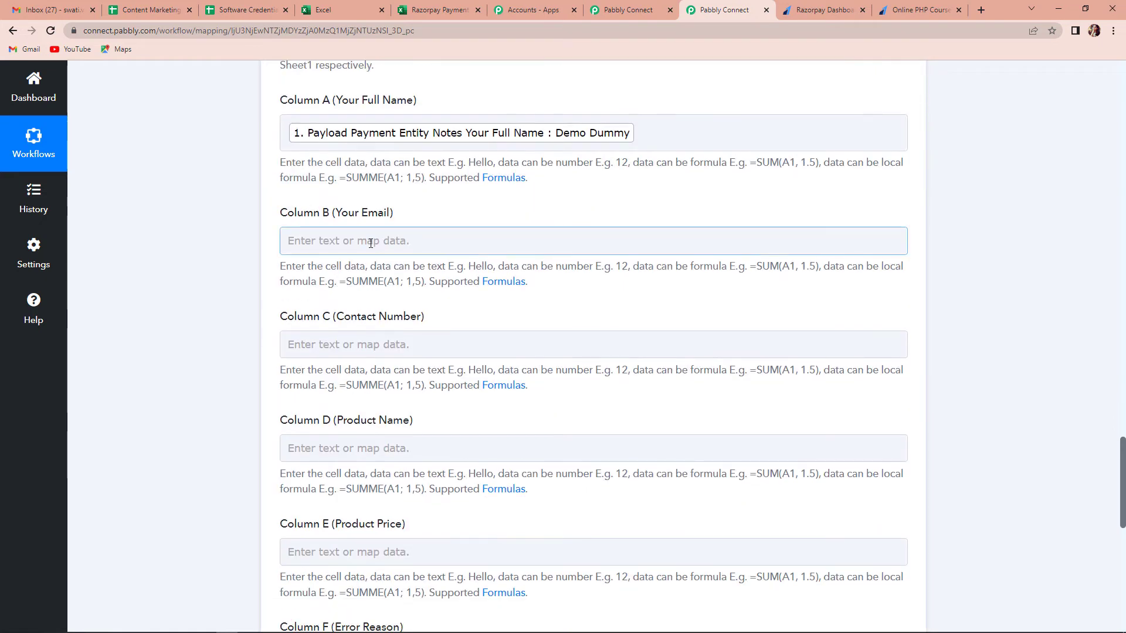
left_click(393, 346)
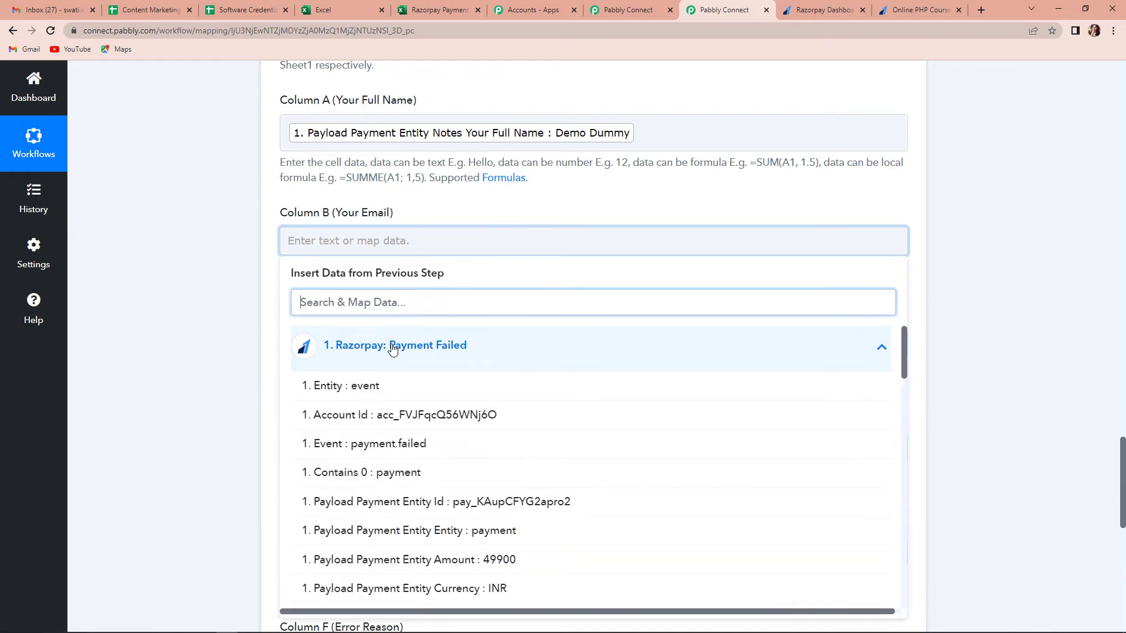
type("@")
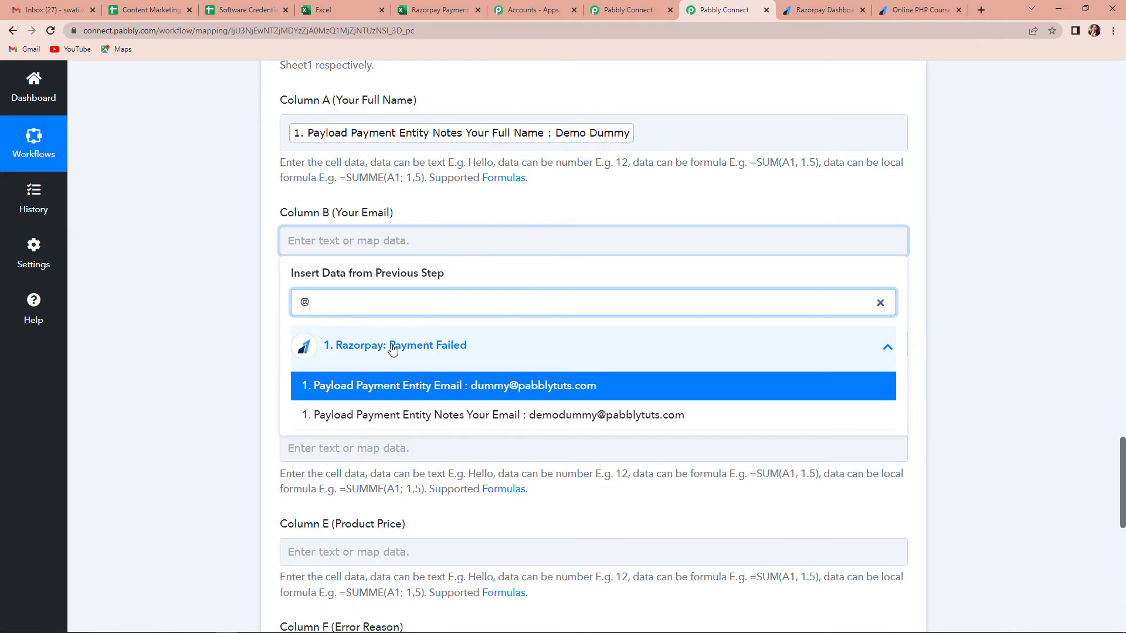
left_click(530, 417)
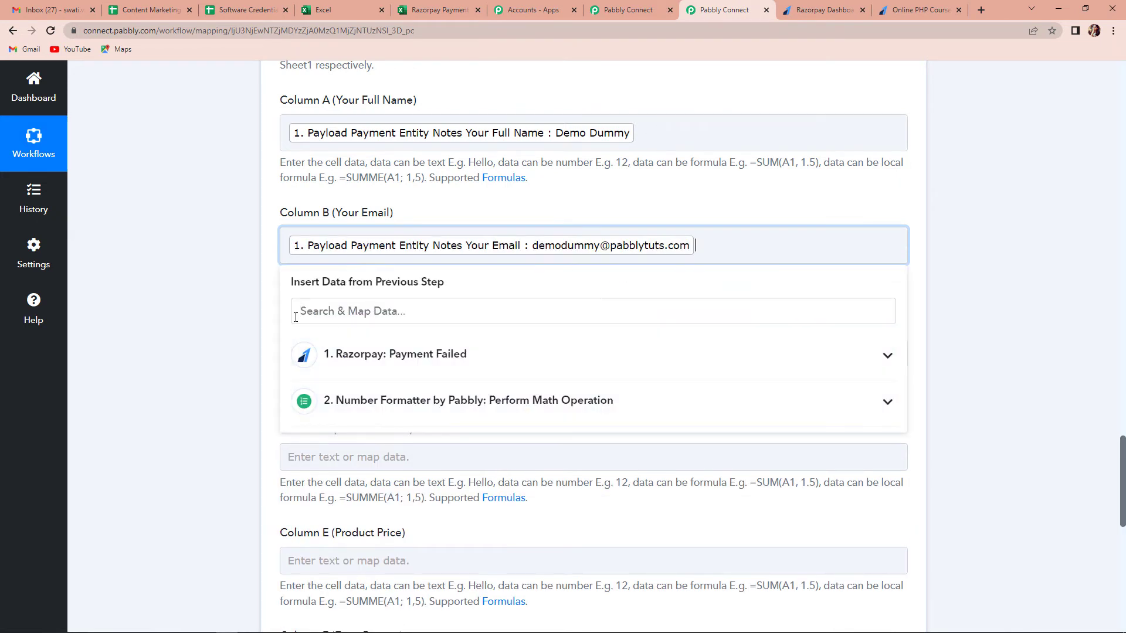
left_click(200, 285)
scroll(198, 285, "down", 4)
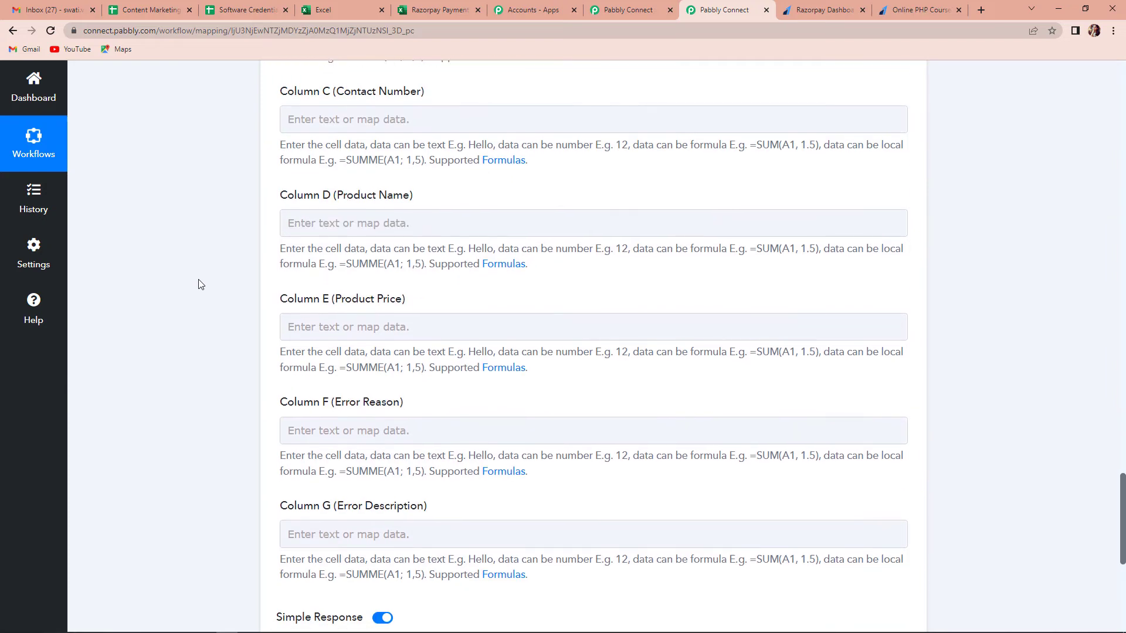
scroll(198, 284, "up", 1)
left_click(397, 180)
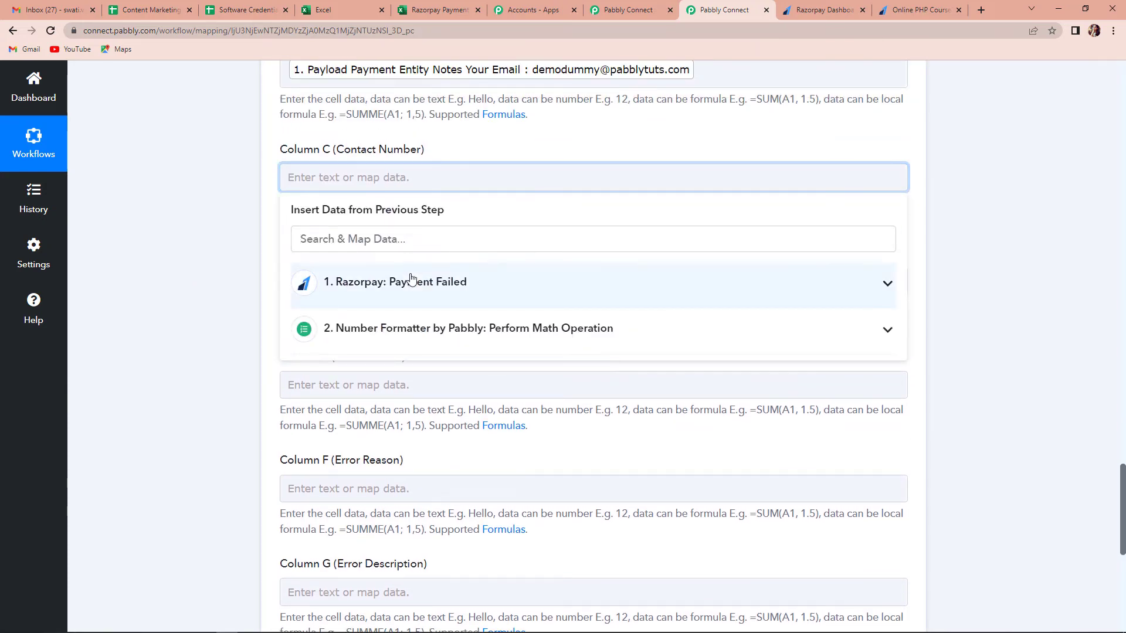
left_click(412, 281)
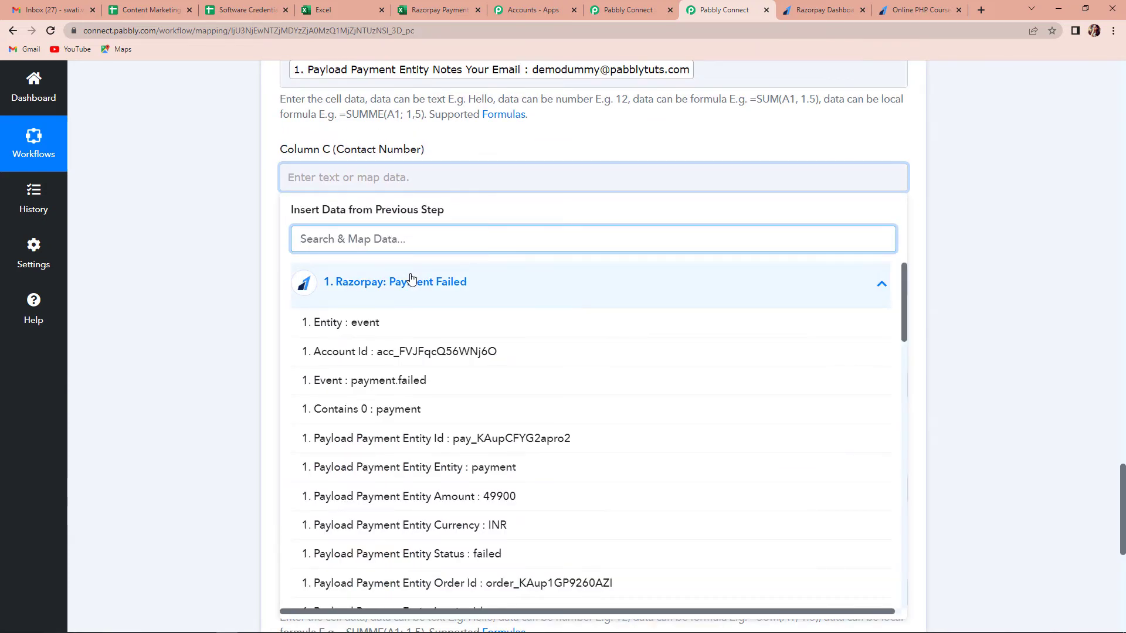
type("9111")
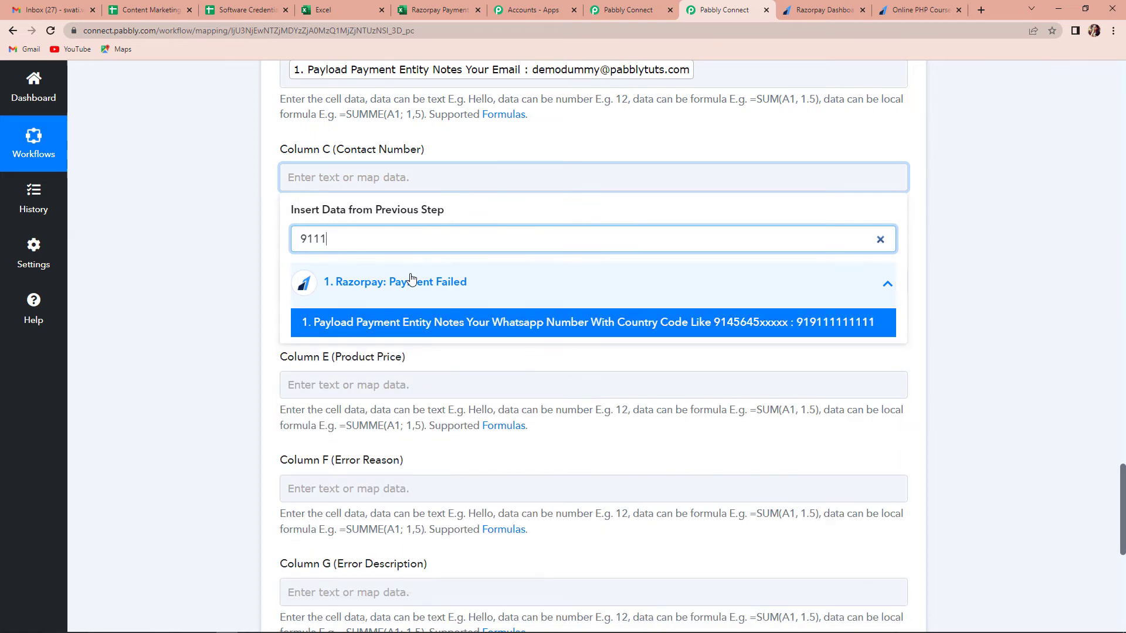
left_click(692, 325)
left_click(216, 261)
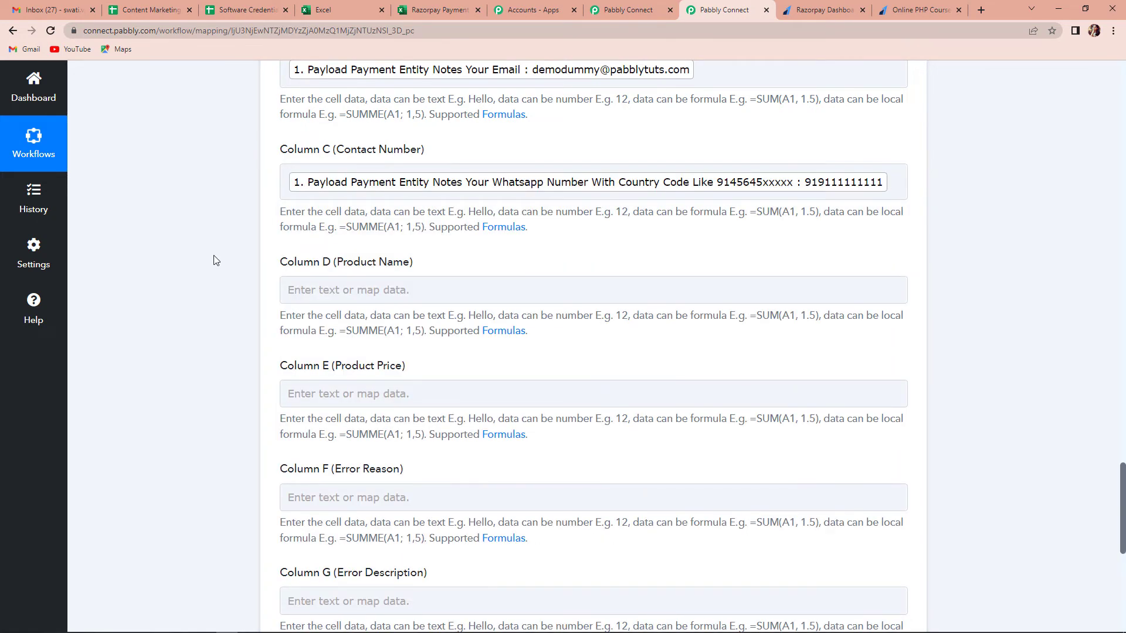
scroll(215, 260, "down", 2)
Step: Map Notes Product Name into Column D and the Number Formatter Result 499 into Column E
left_click(405, 174)
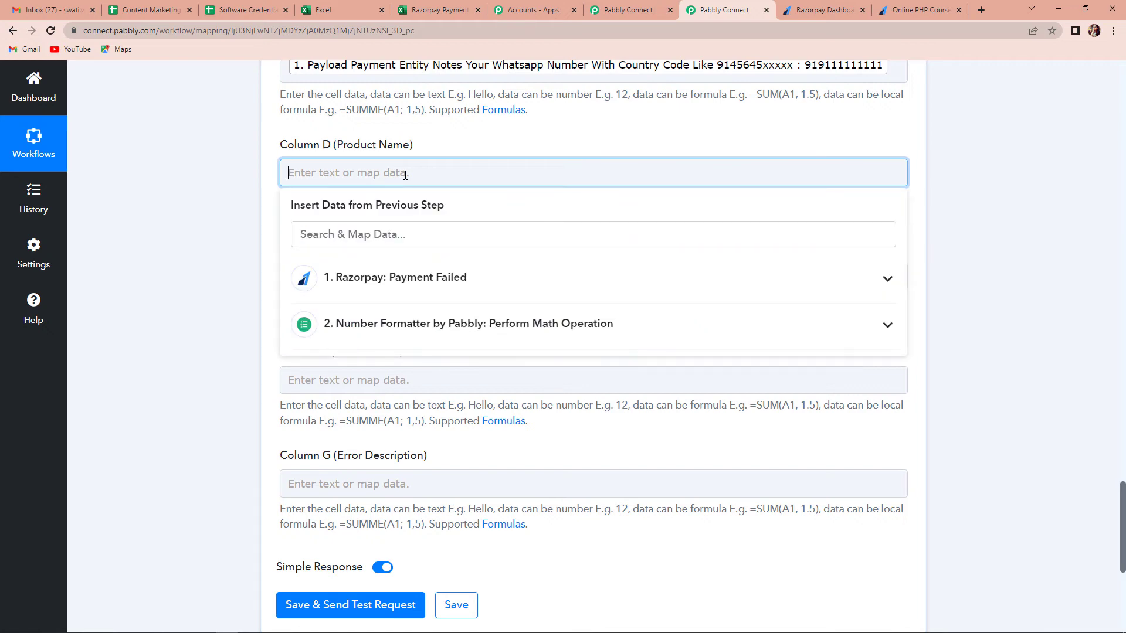
left_click(424, 281)
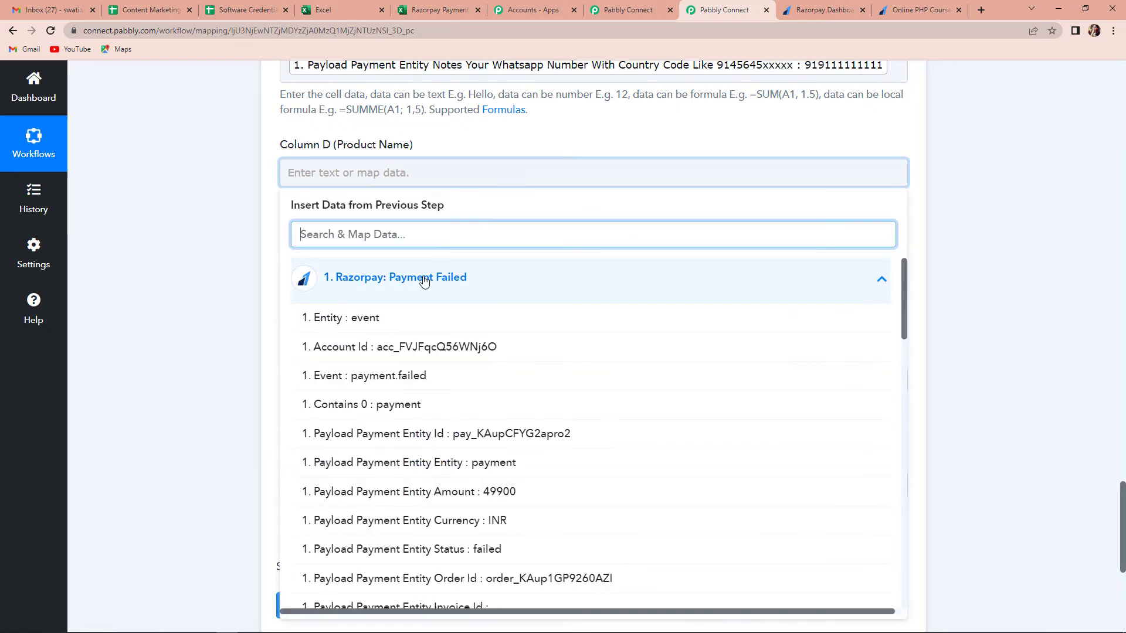
type("Online")
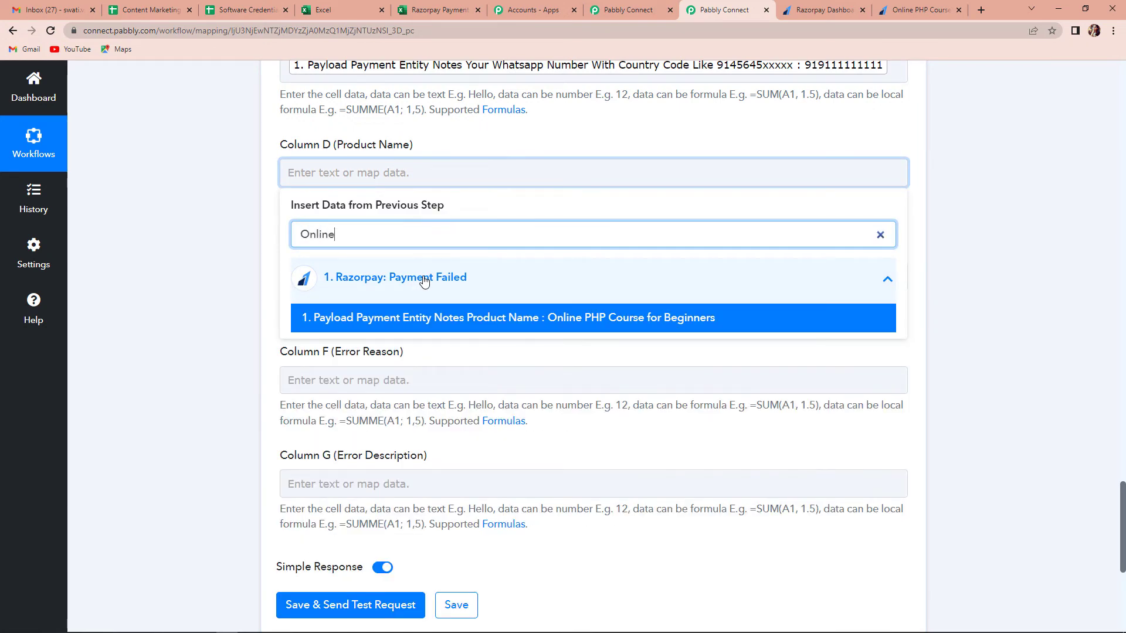
left_click(628, 327)
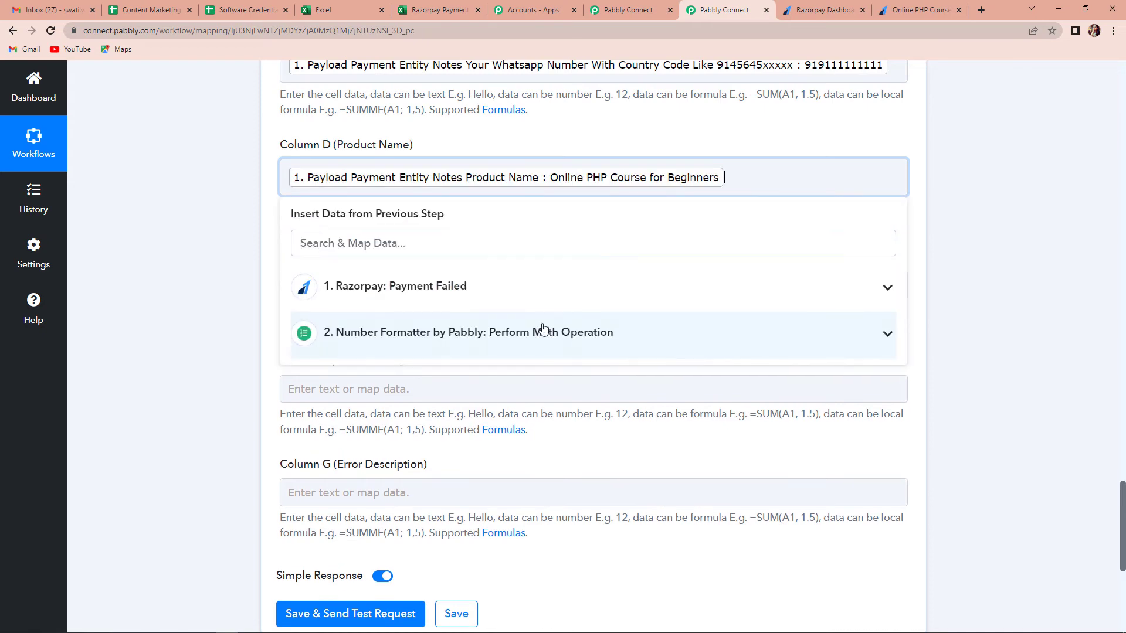
left_click(230, 277)
scroll(238, 267, "down", 3)
scroll(237, 266, "up", 4)
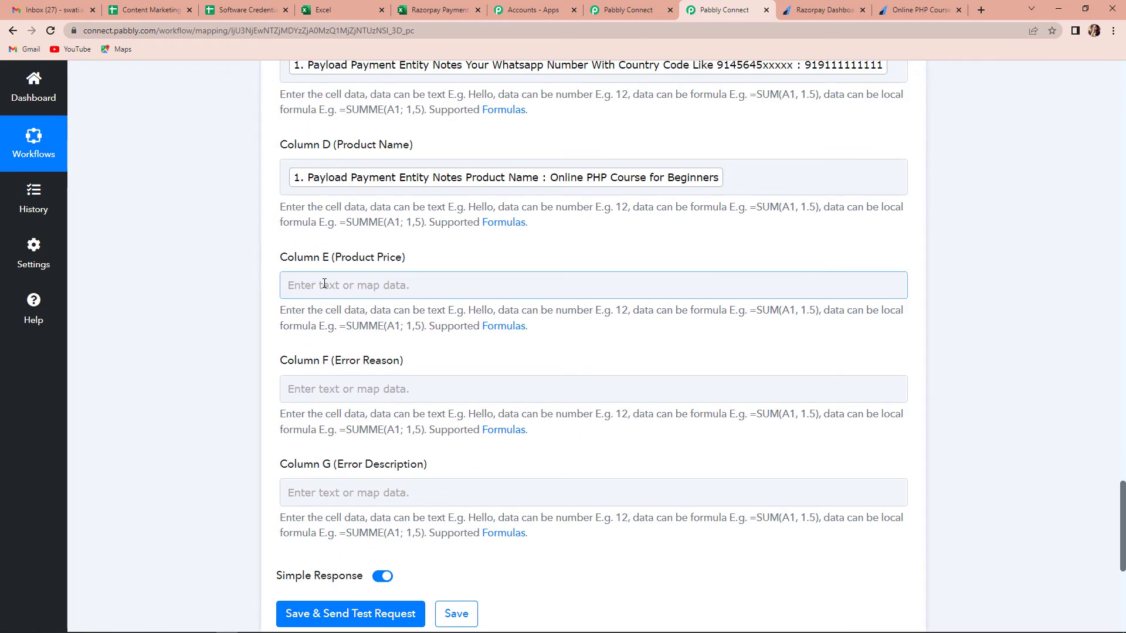
left_click(325, 284)
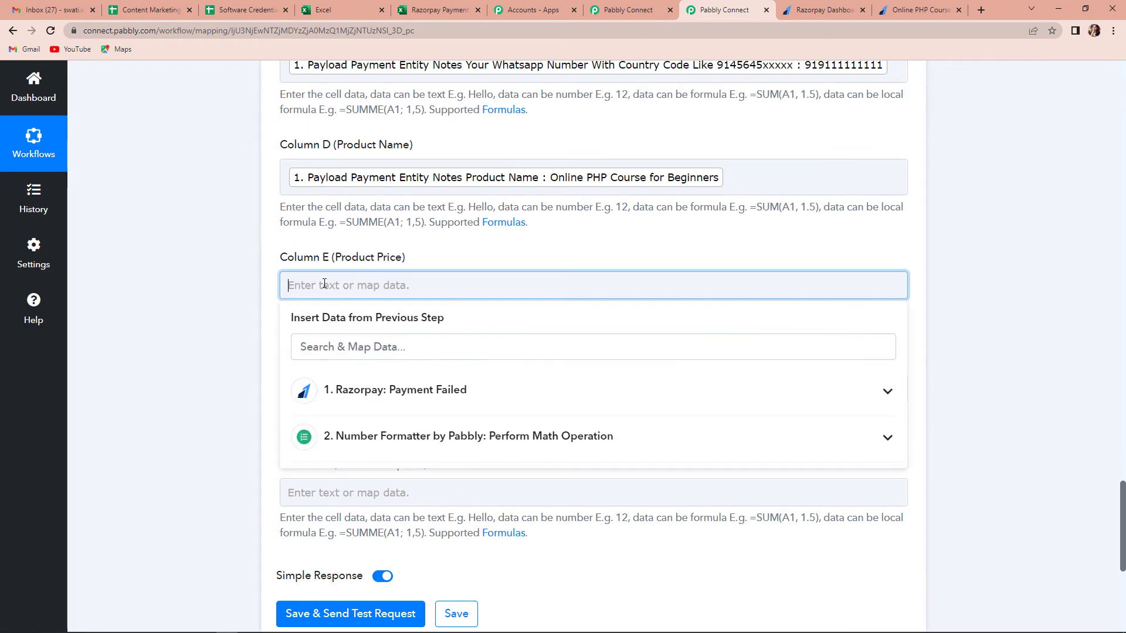
left_click(437, 435)
left_click(369, 508)
left_click(182, 344)
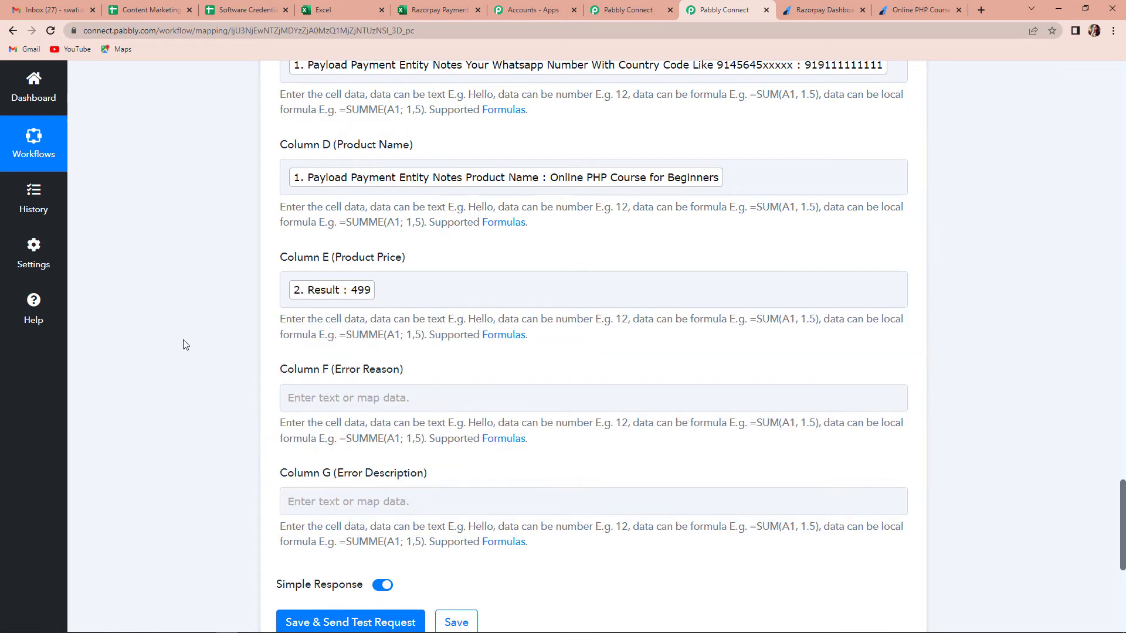
scroll(182, 344, "down", 1)
Step: Map Error Reason into Column F and Error Description into Column G
left_click(327, 339)
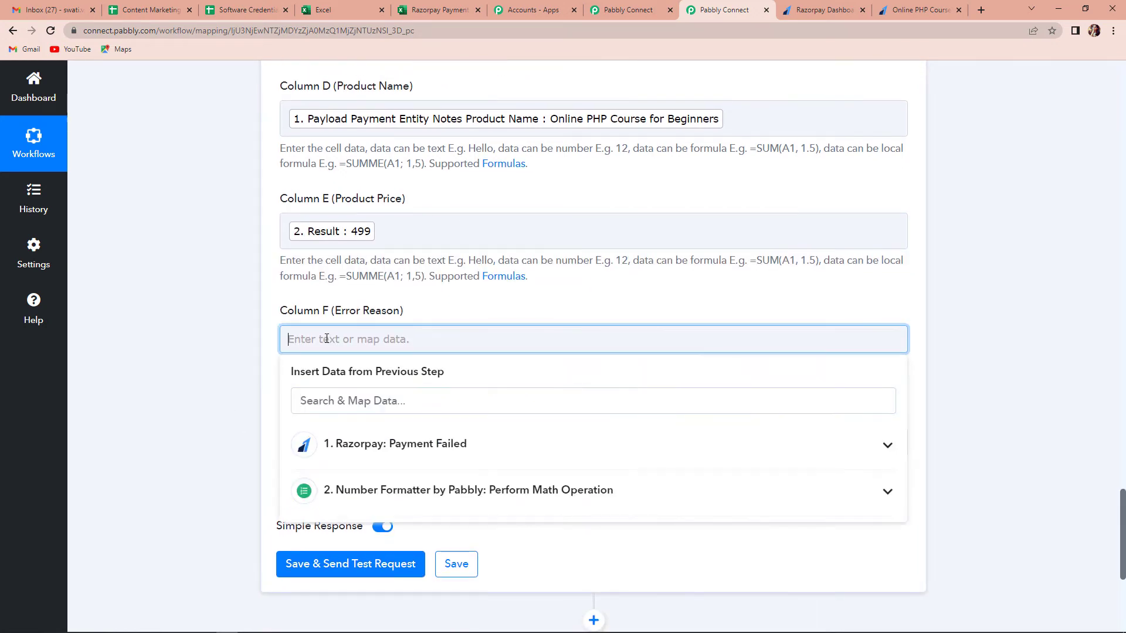
left_click(392, 446)
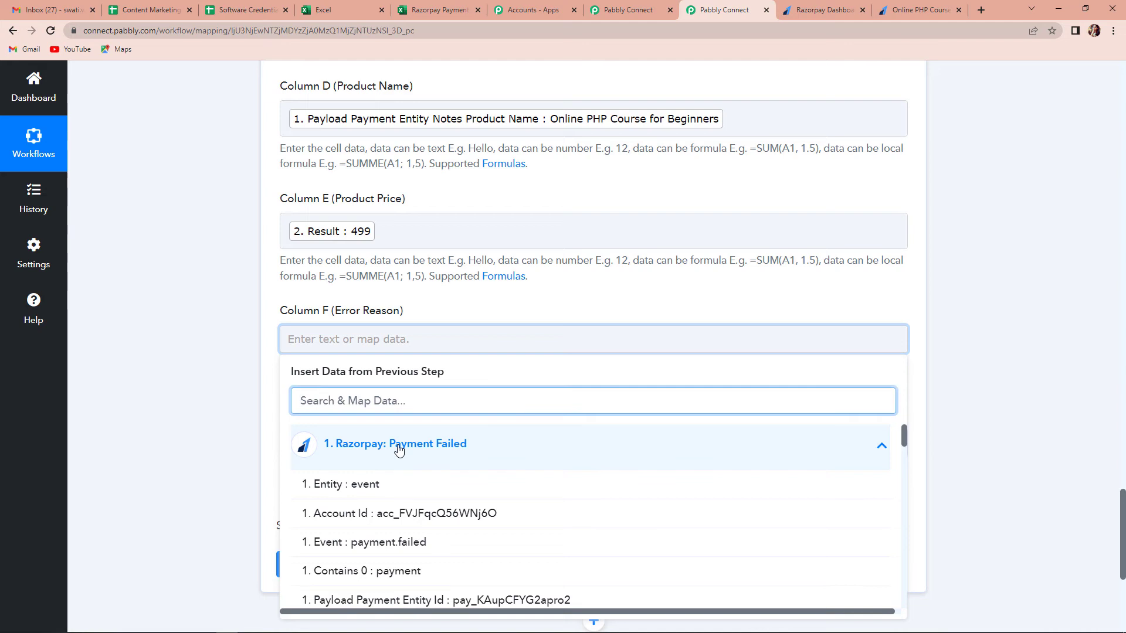
type("reason")
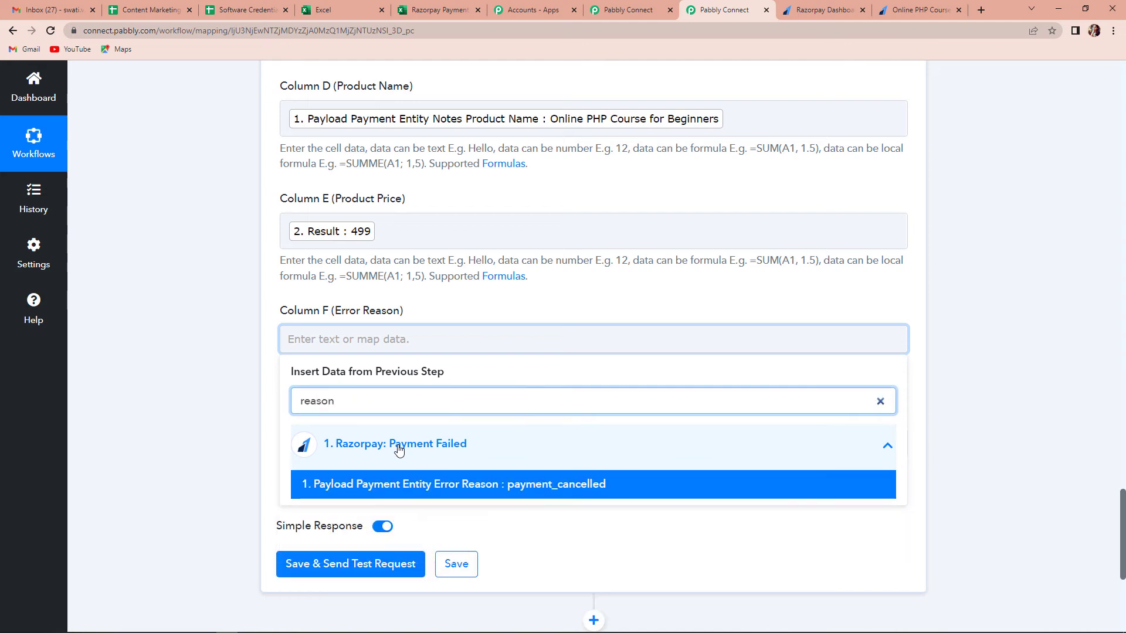
left_click(513, 484)
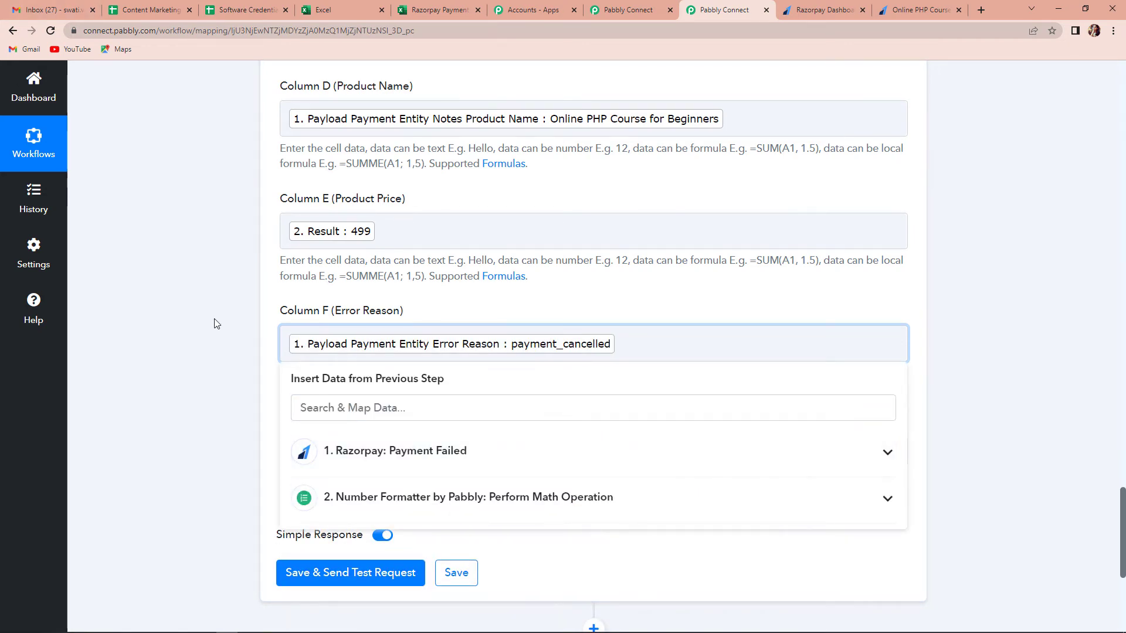
left_click(217, 323)
scroll(352, 328, "down", 2)
left_click(421, 335)
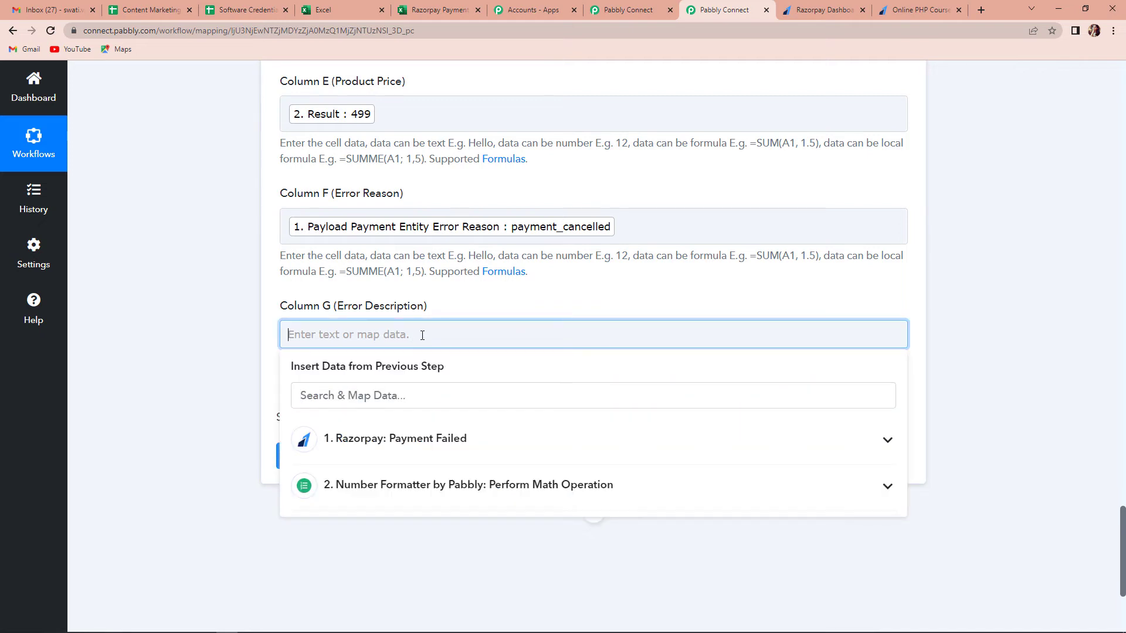
left_click(434, 440)
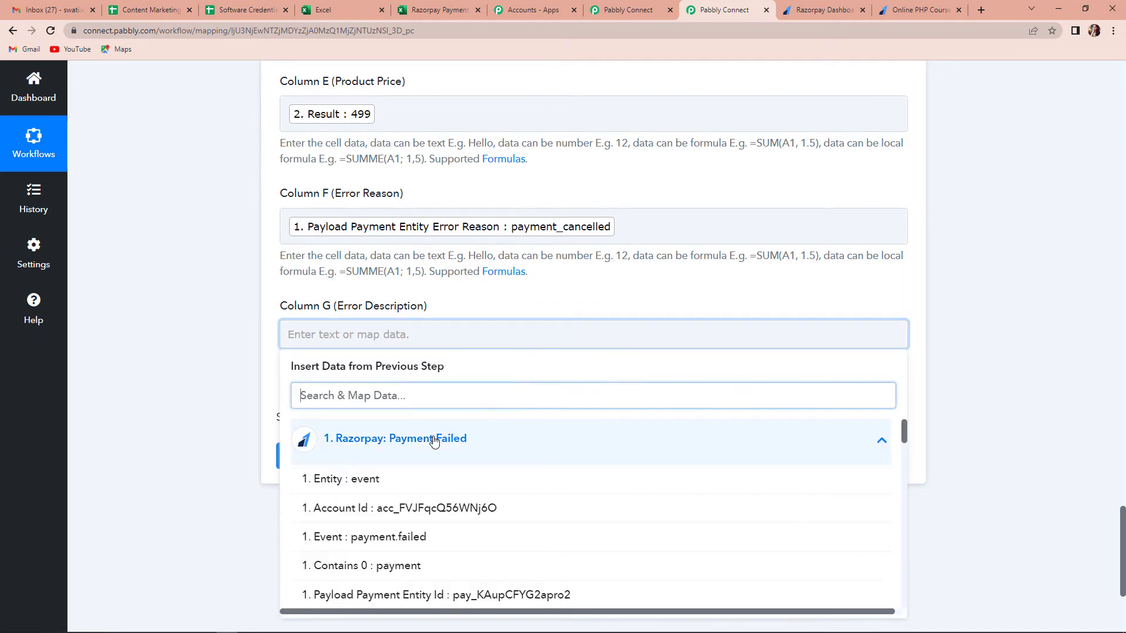
type("error")
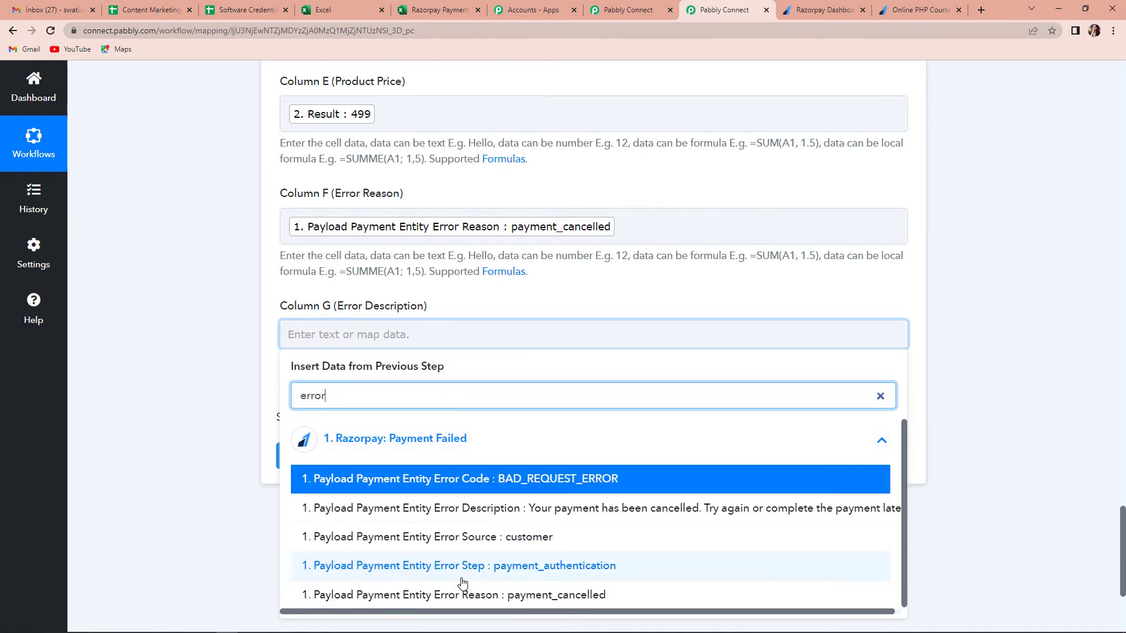
left_click(469, 509)
left_click(178, 391)
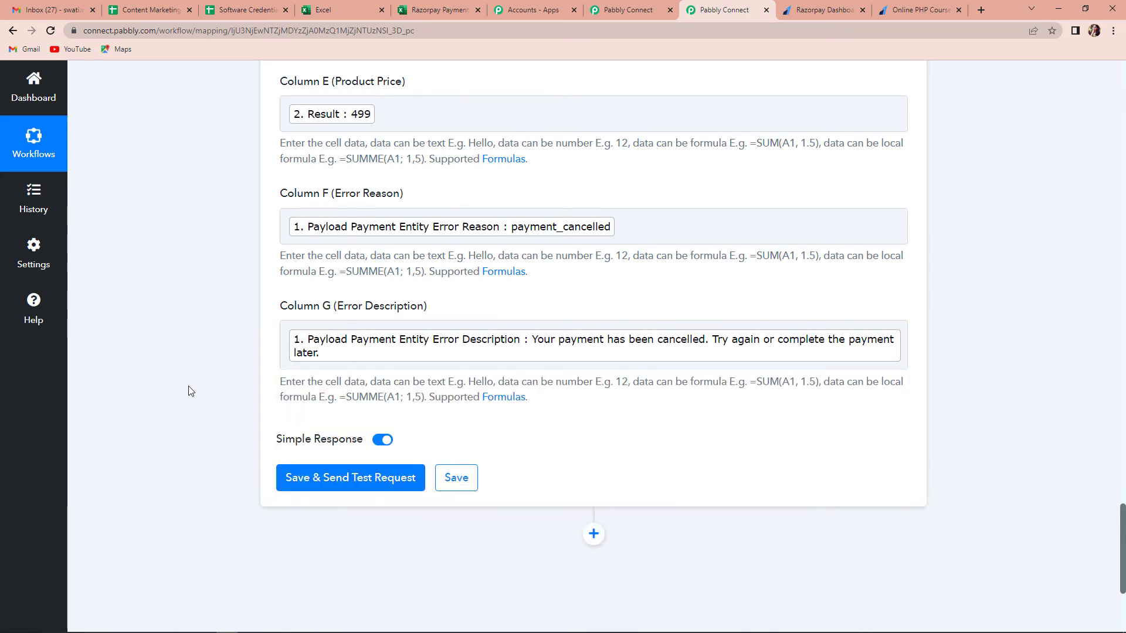
Step: Save and test the Excel step, adding the ₹499 payment_cancelled row, then view the sheet
left_click(341, 484)
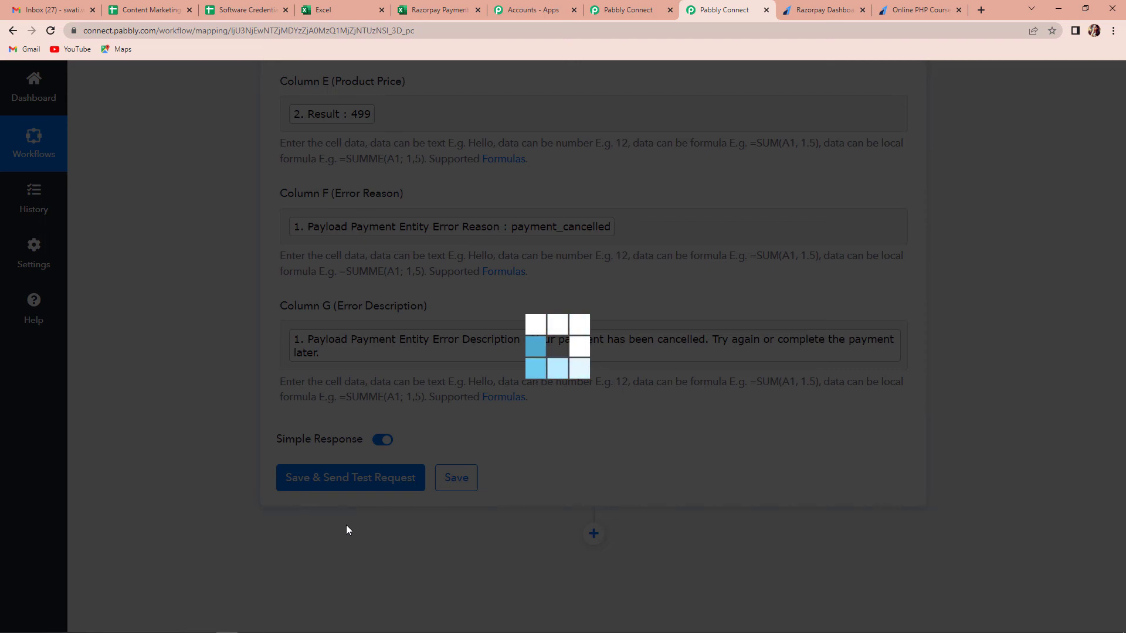
scroll(957, 360, "down", 2)
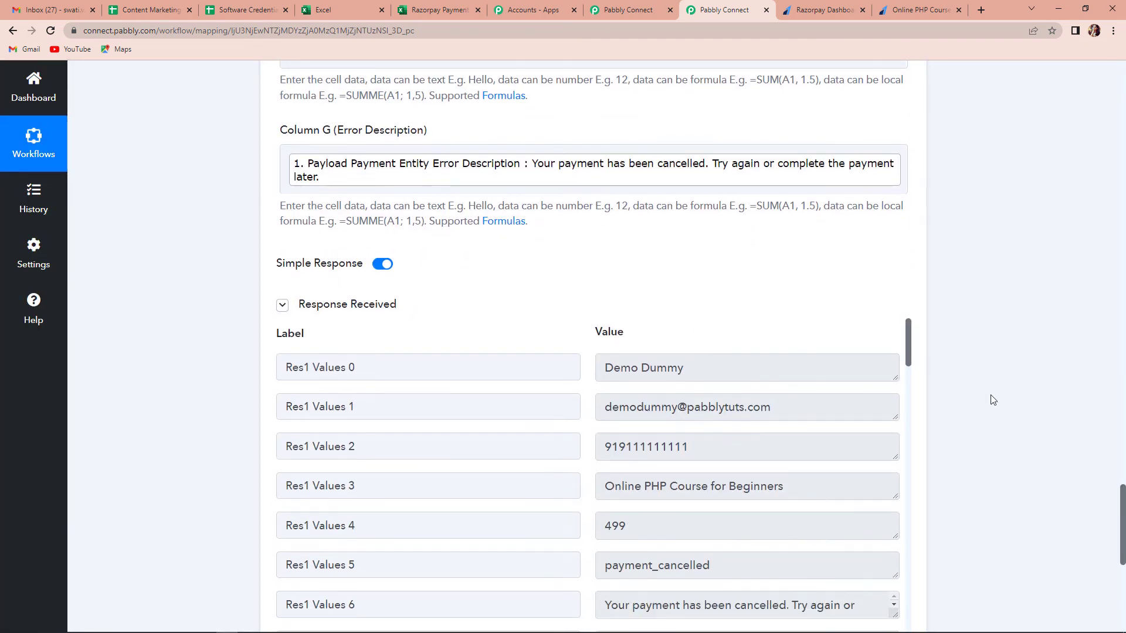
scroll(828, 418, "down", 3)
scroll(763, 393, "down", 6)
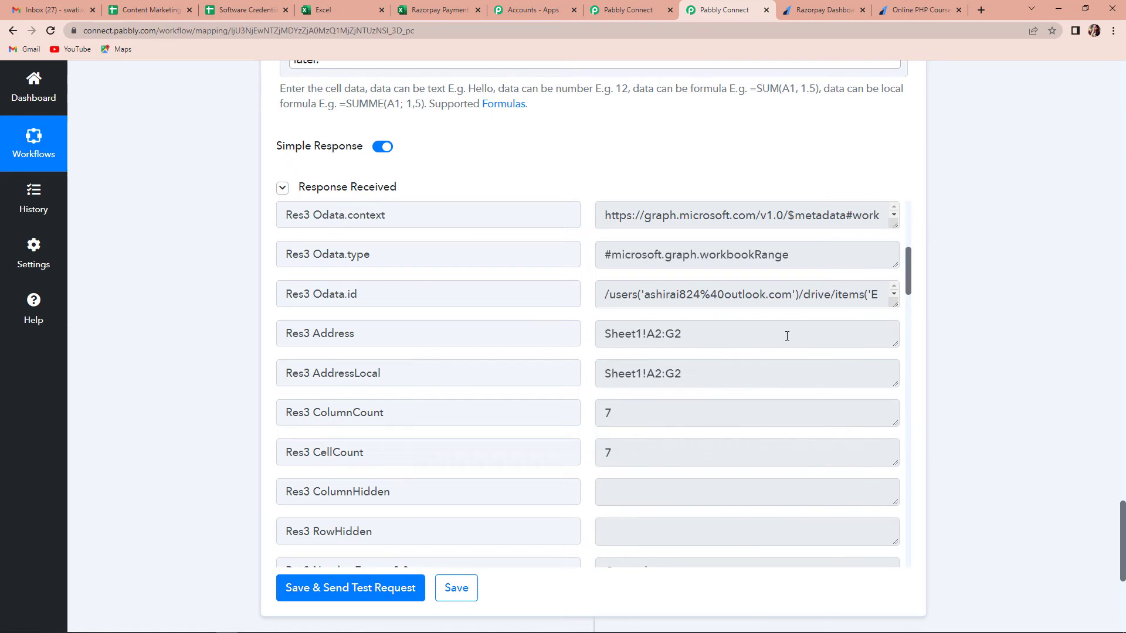
left_click(420, 12)
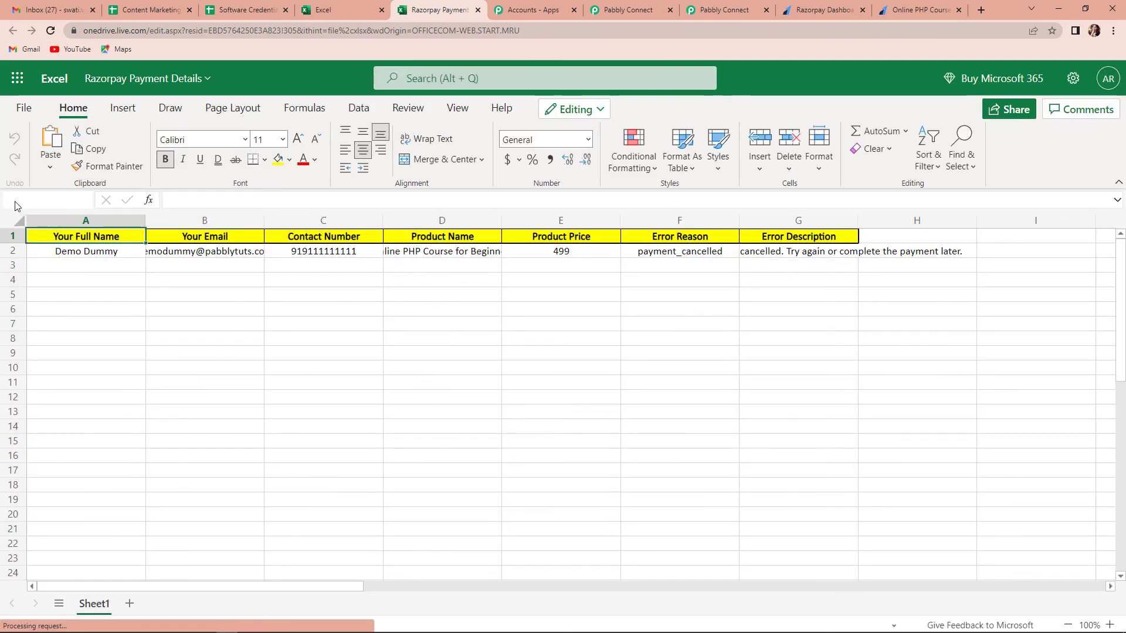
Step: AutoFit all columns of the Razorpay Payment Details sheet, then return to Razorpay's payment pages list
left_click(16, 223)
double_click(145, 221)
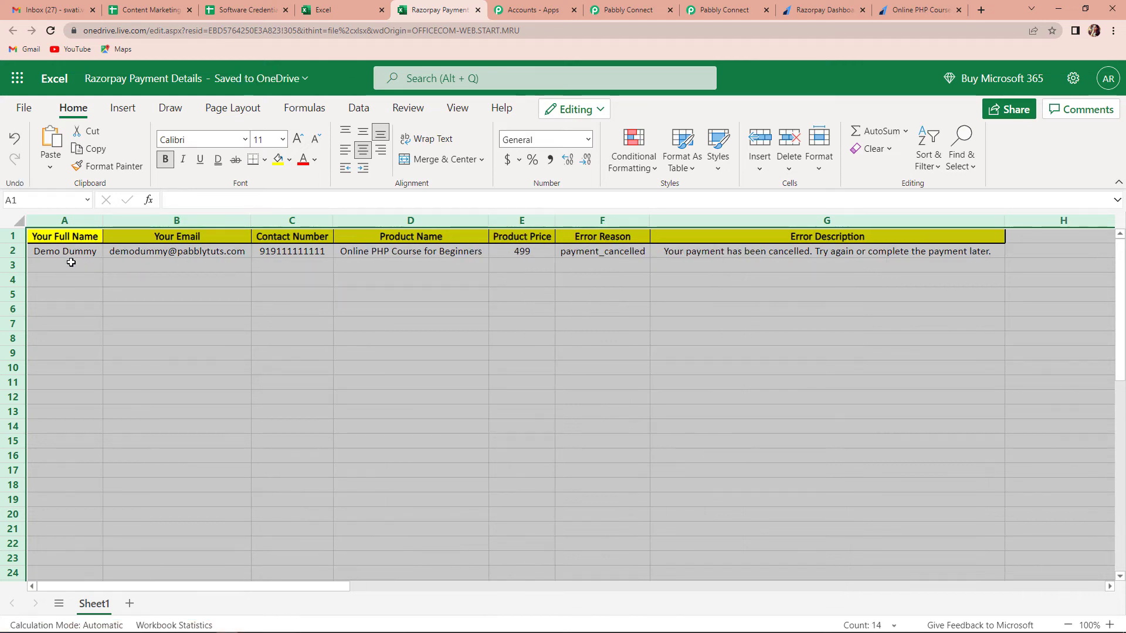
left_click(214, 294)
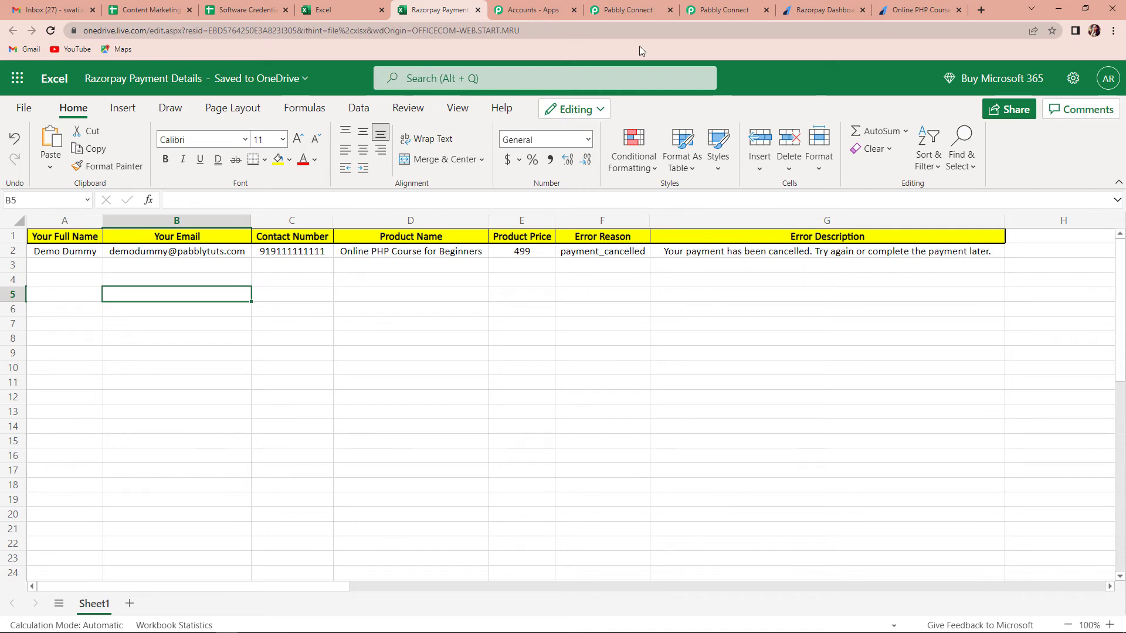
left_click(838, 13)
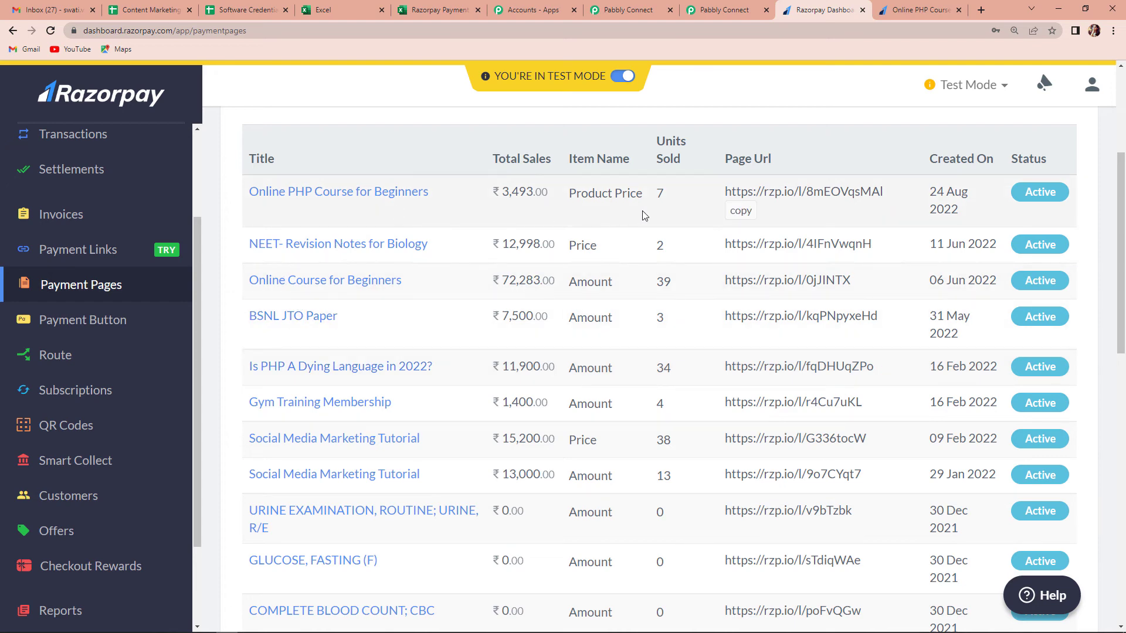
Step: Load the copied payment page link in a new tab and choose the Online PHP Course for Beginners product
left_click(741, 211)
key("ctrl+t")
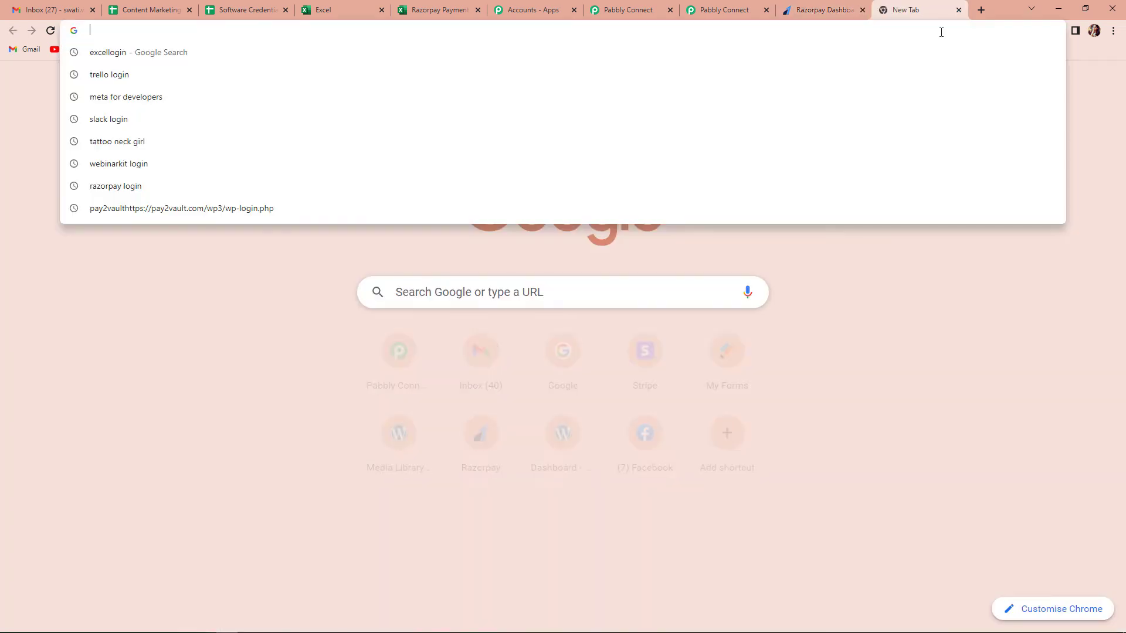
key("ctrl+v")
key("Return")
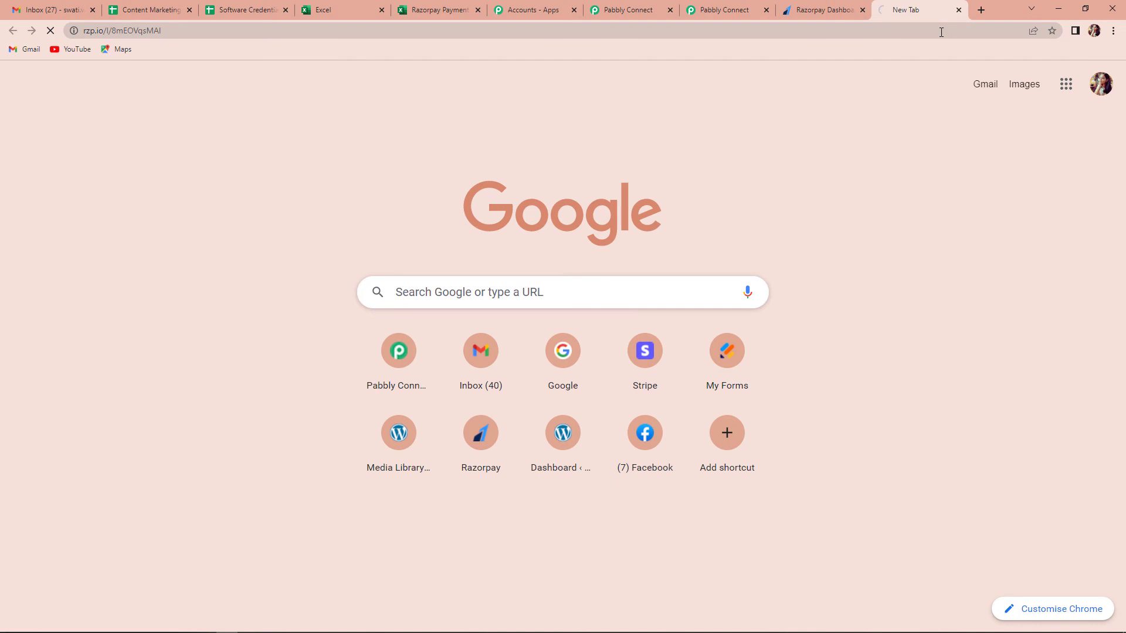
left_click(842, 185)
left_click(821, 208)
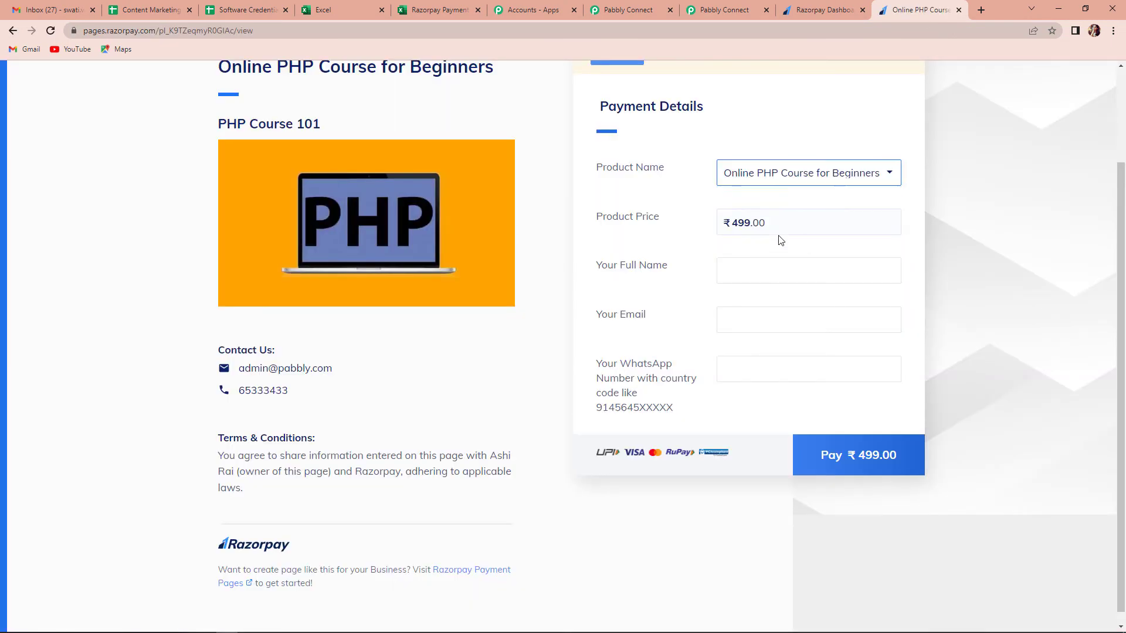
Step: Fill in a test buyer's name, e-mail and WhatsApp number, then start the ₹499 payment
left_click(729, 270)
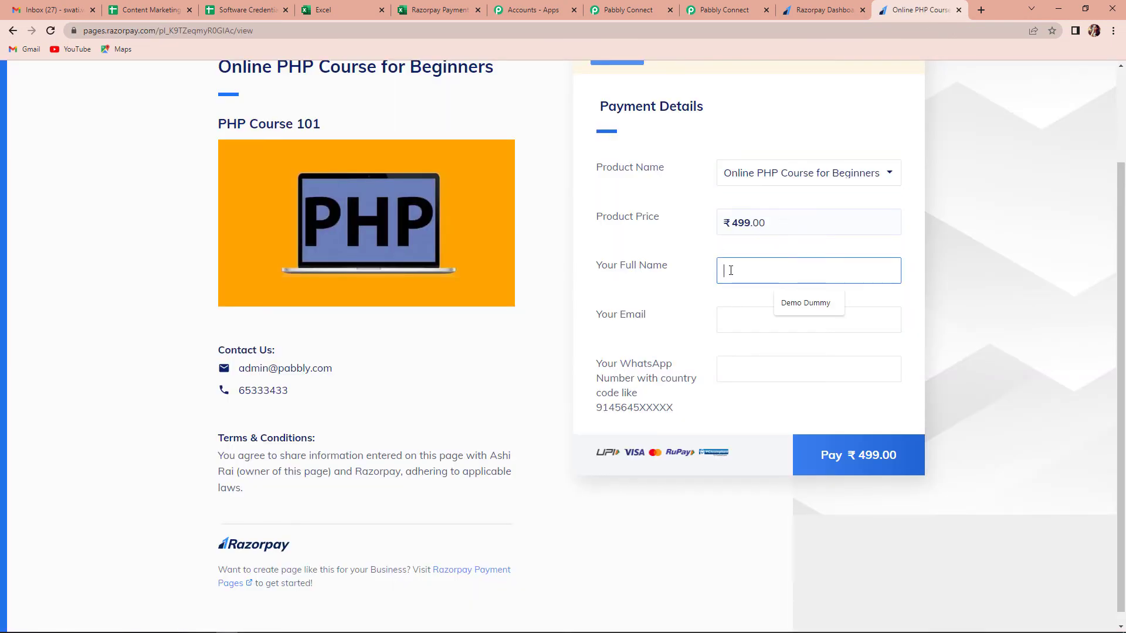
type("Testing123")
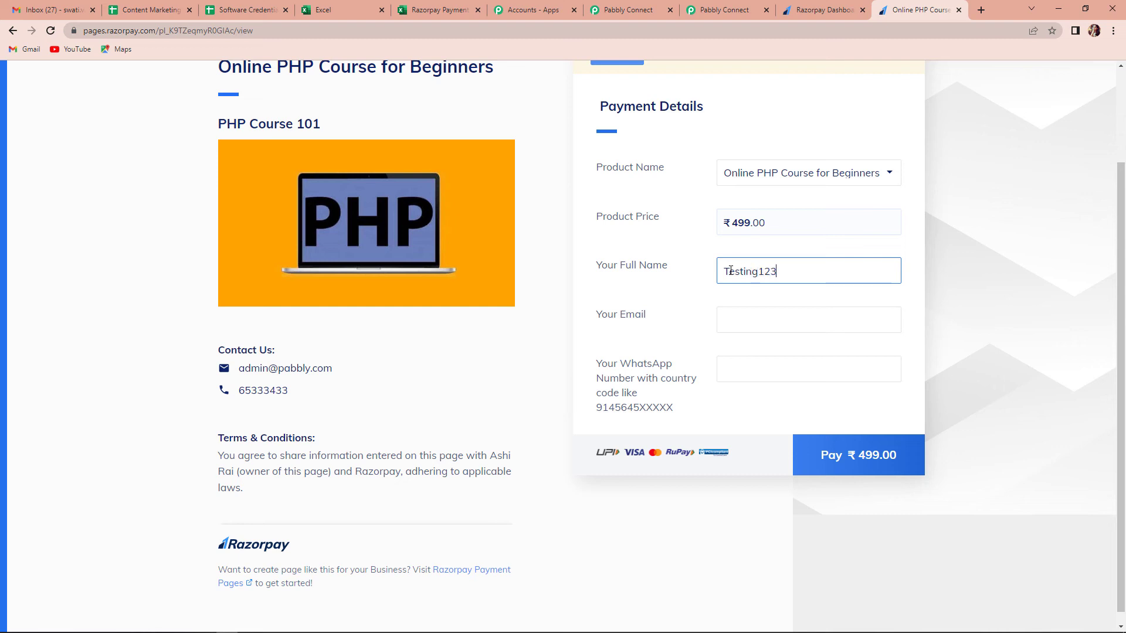
left_click(755, 323)
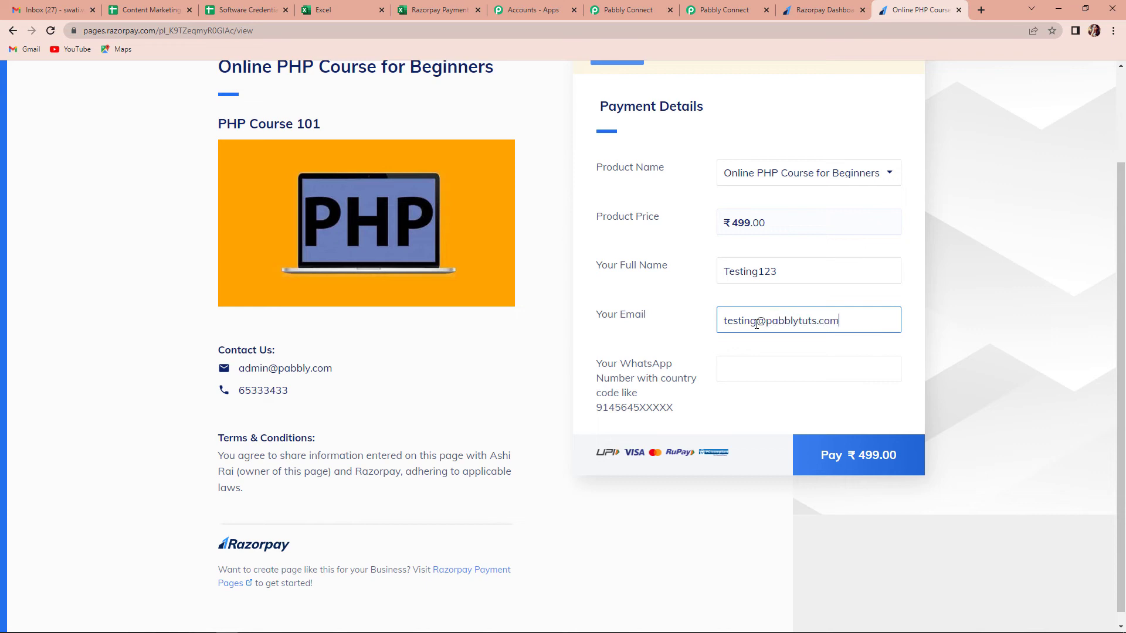
left_click(776, 357)
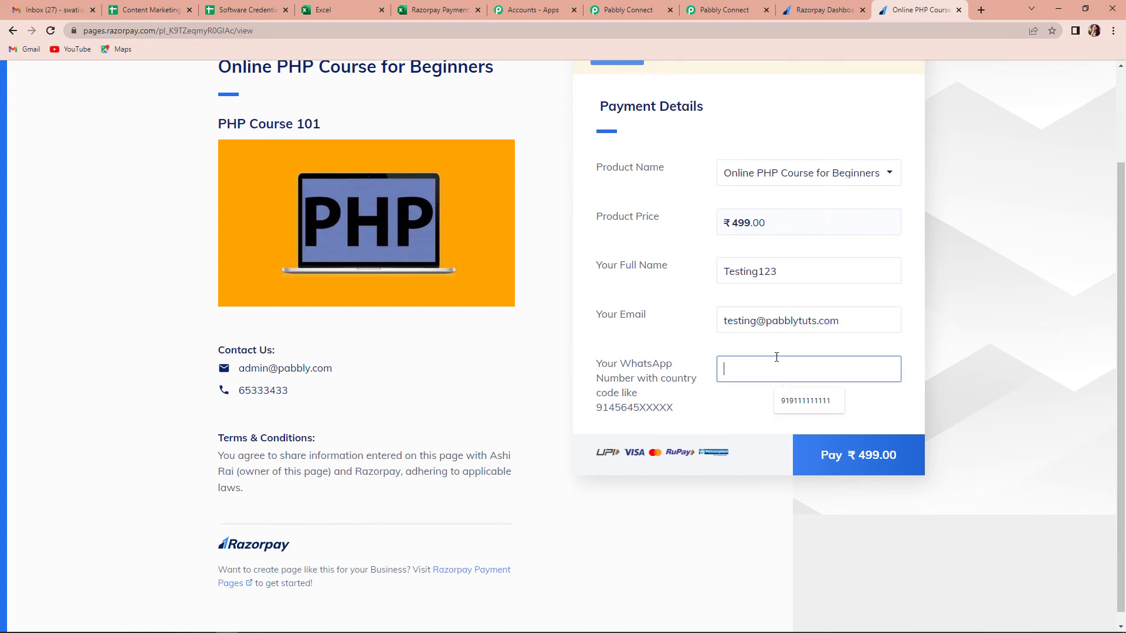
left_click(805, 401)
left_click(867, 456)
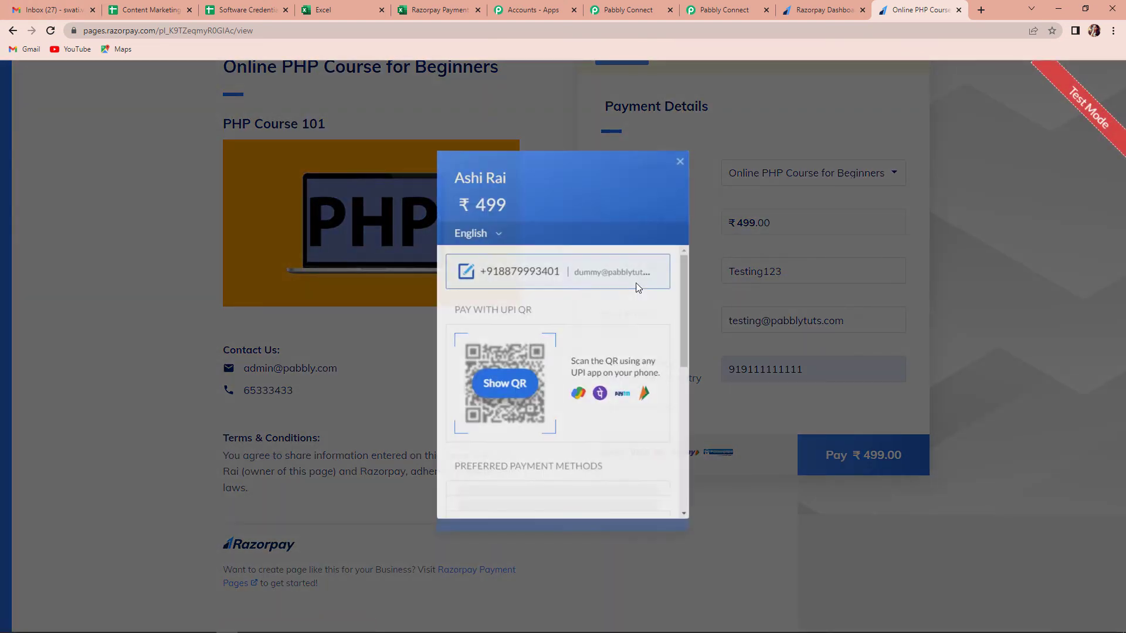
Step: Pay the ₹499 with the saved test debit card after entering its CVV
scroll(631, 297, "down", 2)
left_click(616, 382)
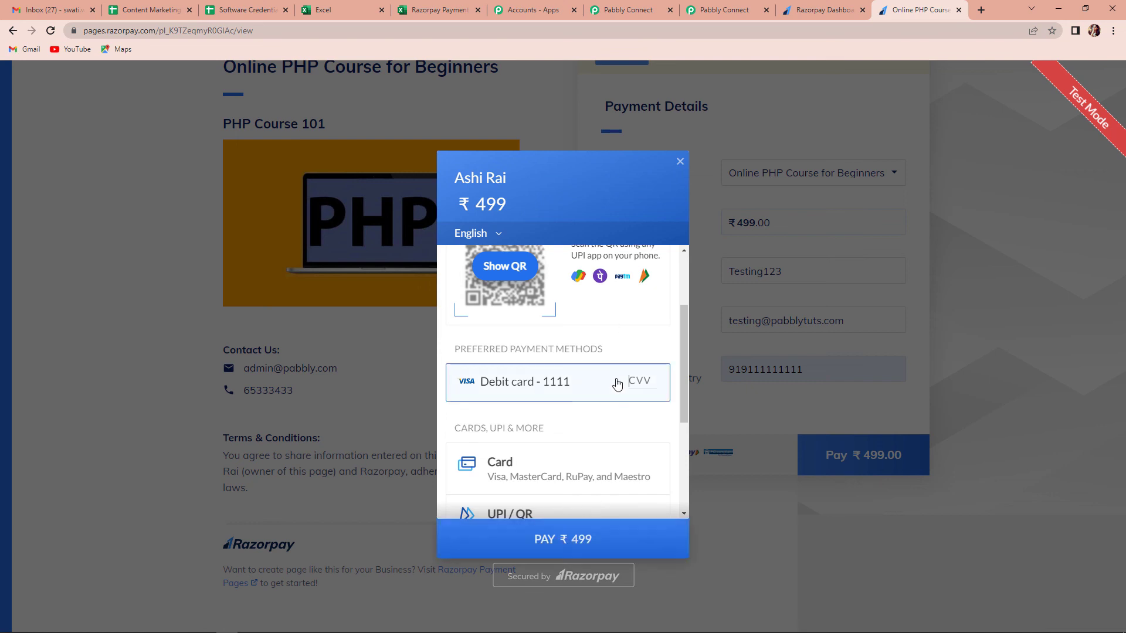
type("123")
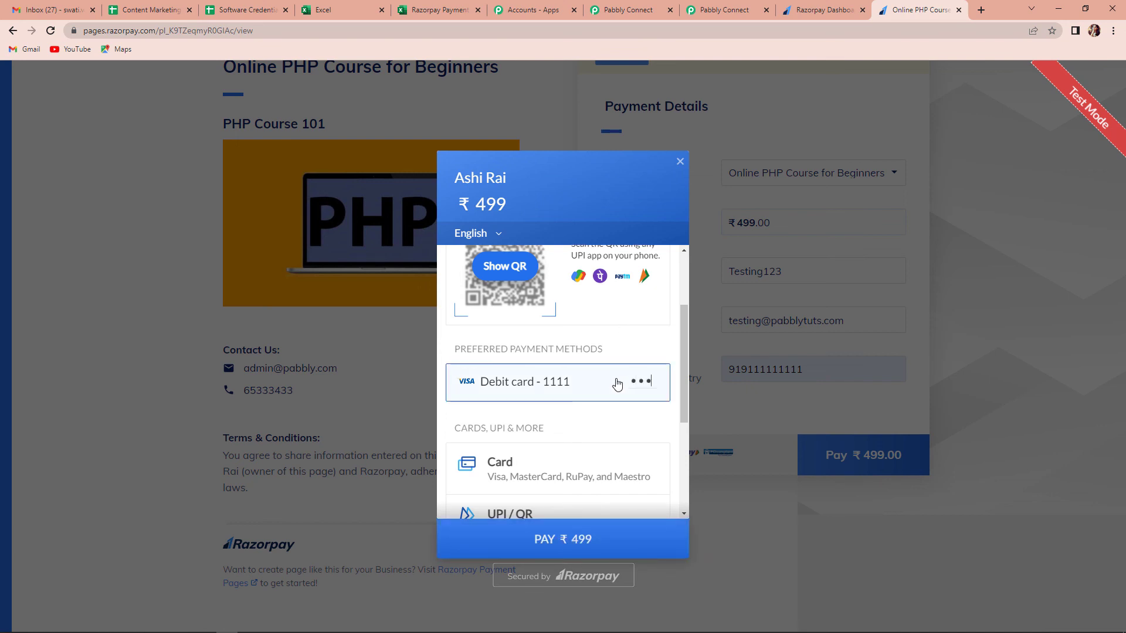
left_click(591, 539)
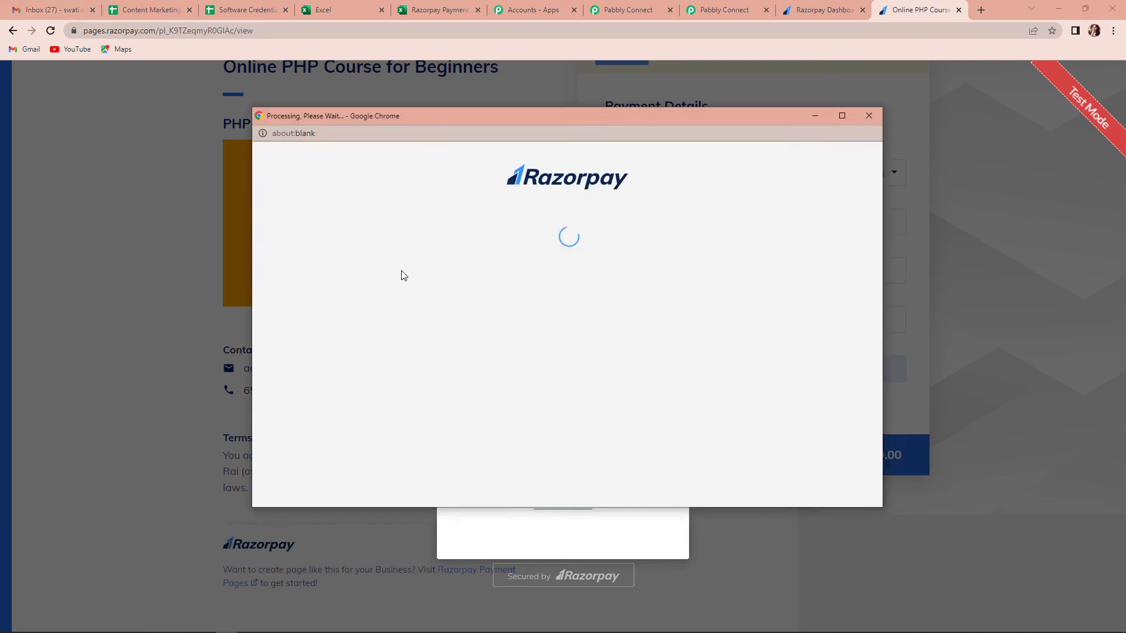
Step: Cancel the payment at the OTP step, confirm the cancellation, and return to the Excel sheet
type("123")
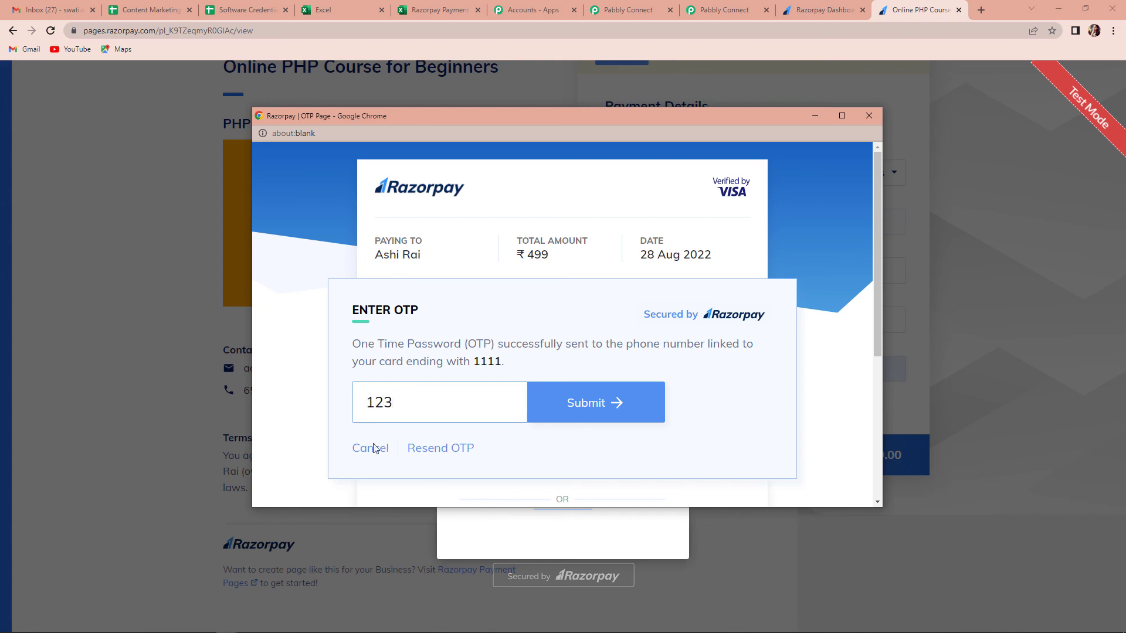
left_click(374, 449)
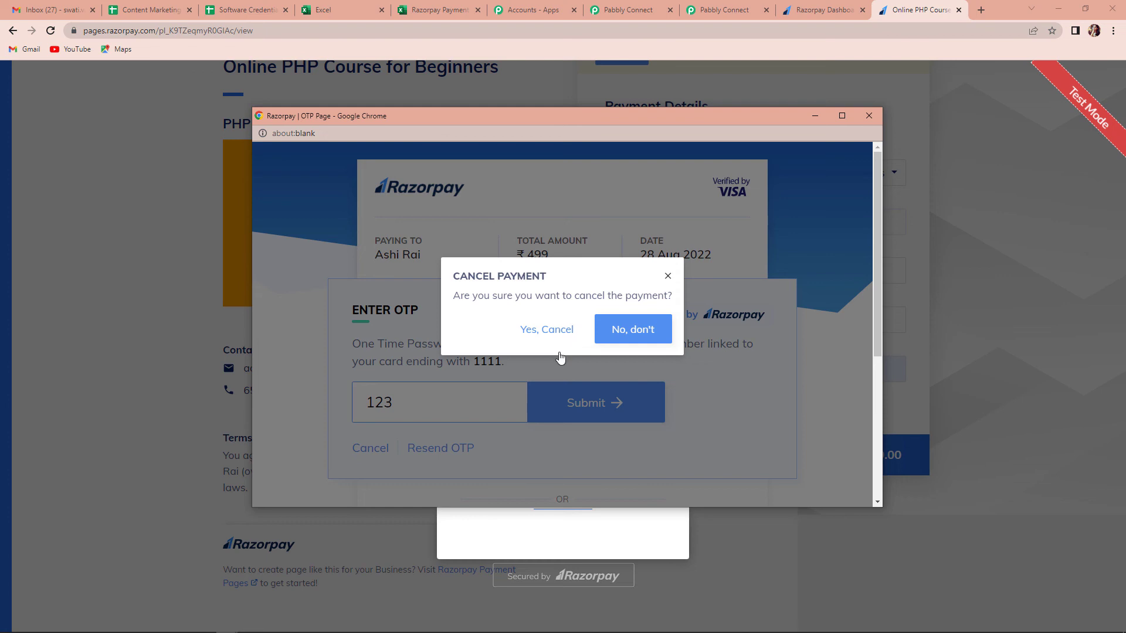
left_click(549, 330)
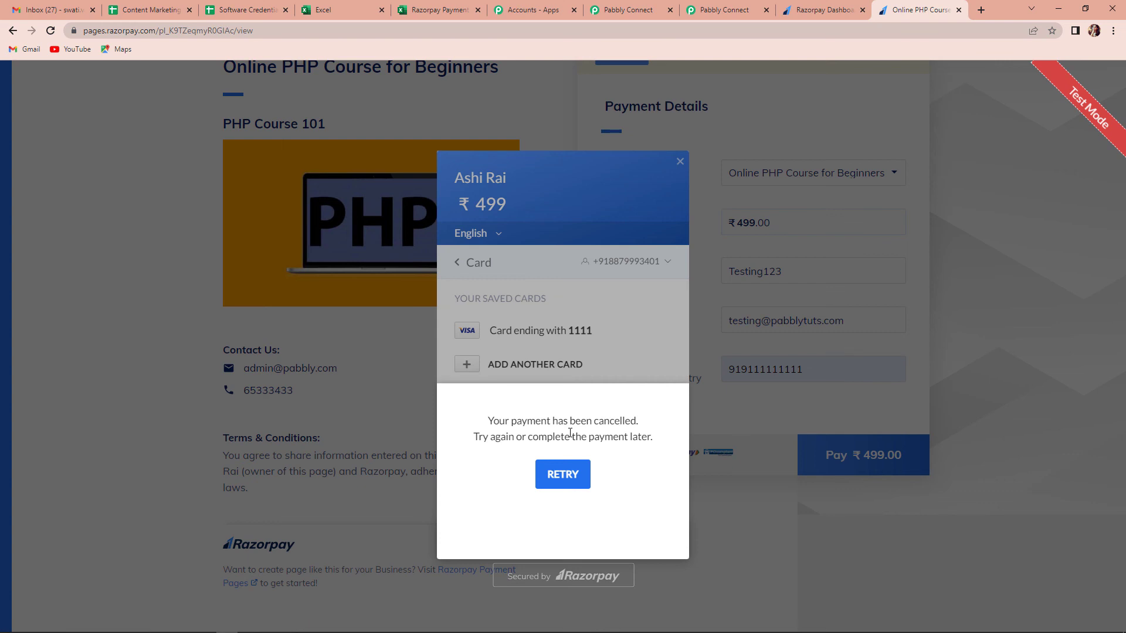
left_click(439, 10)
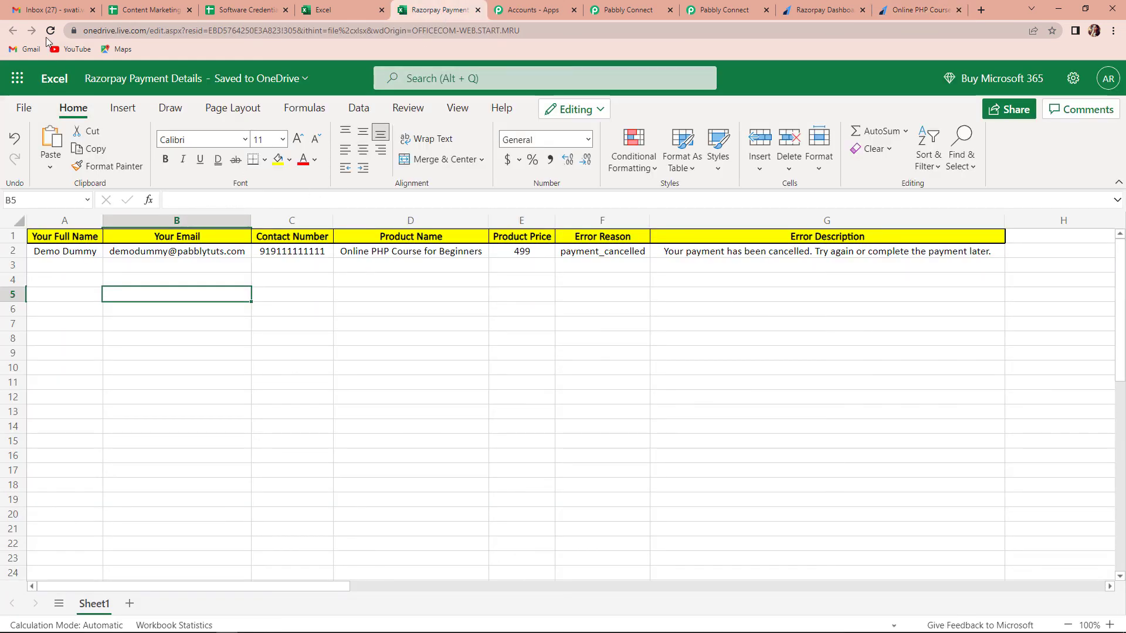
Step: Reload the sheet to show new row 3 (499, payment_cancelled), then go back to Pabbly Connect
left_click(51, 31)
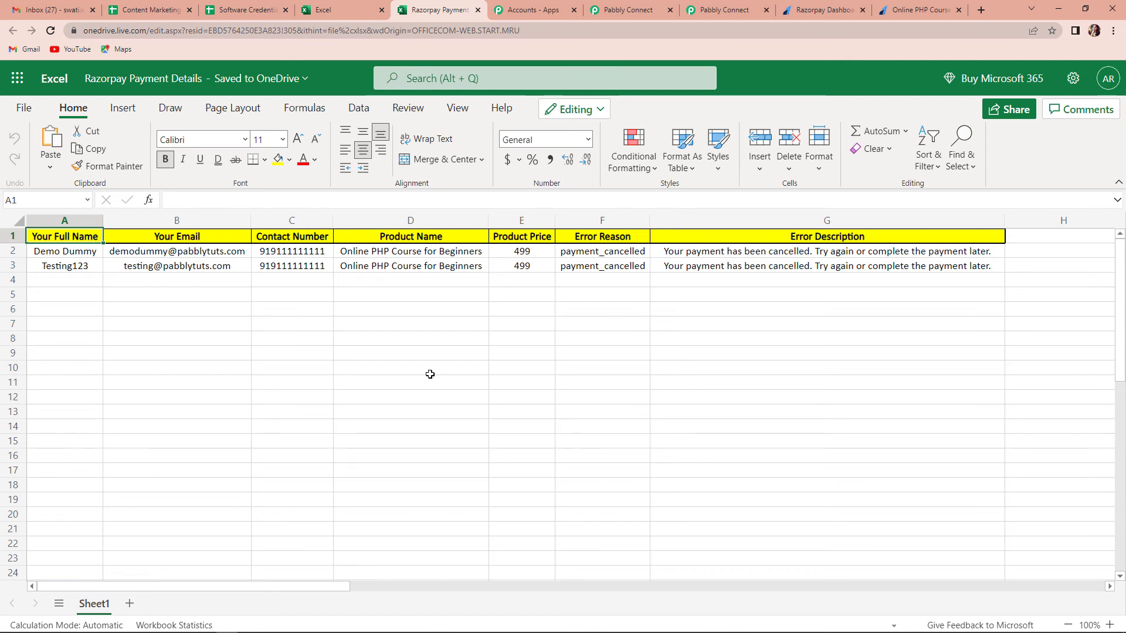
left_click(721, 10)
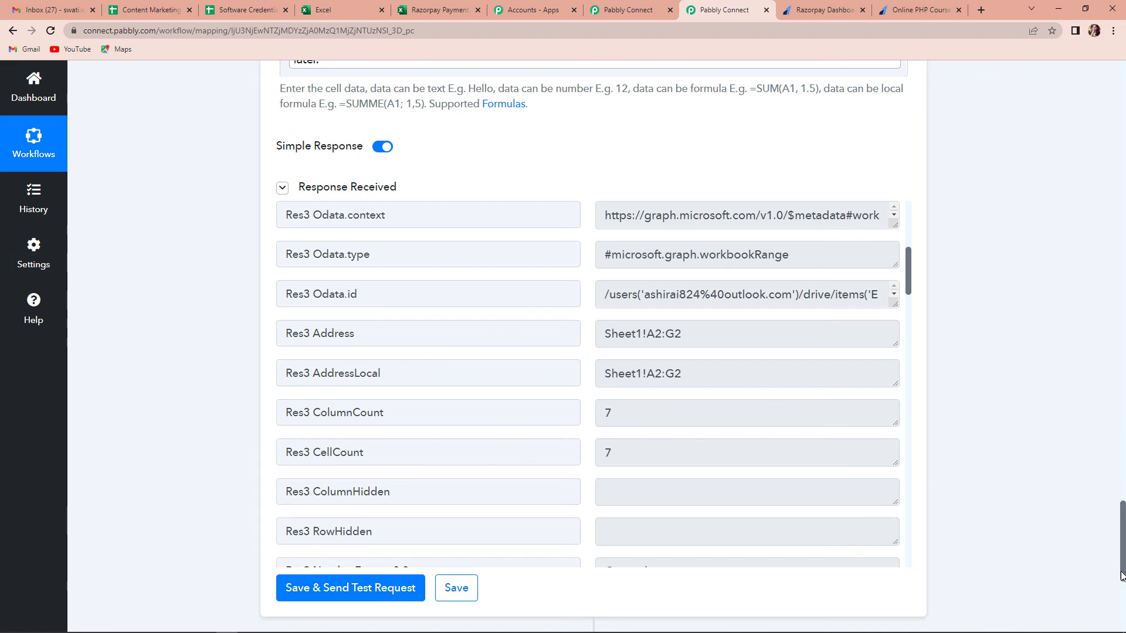
Step: Collapse the Razorpay Payment Failed, Number Formatter and Excel Add Row step cards
left_click_drag(1122, 550, 1074, 102)
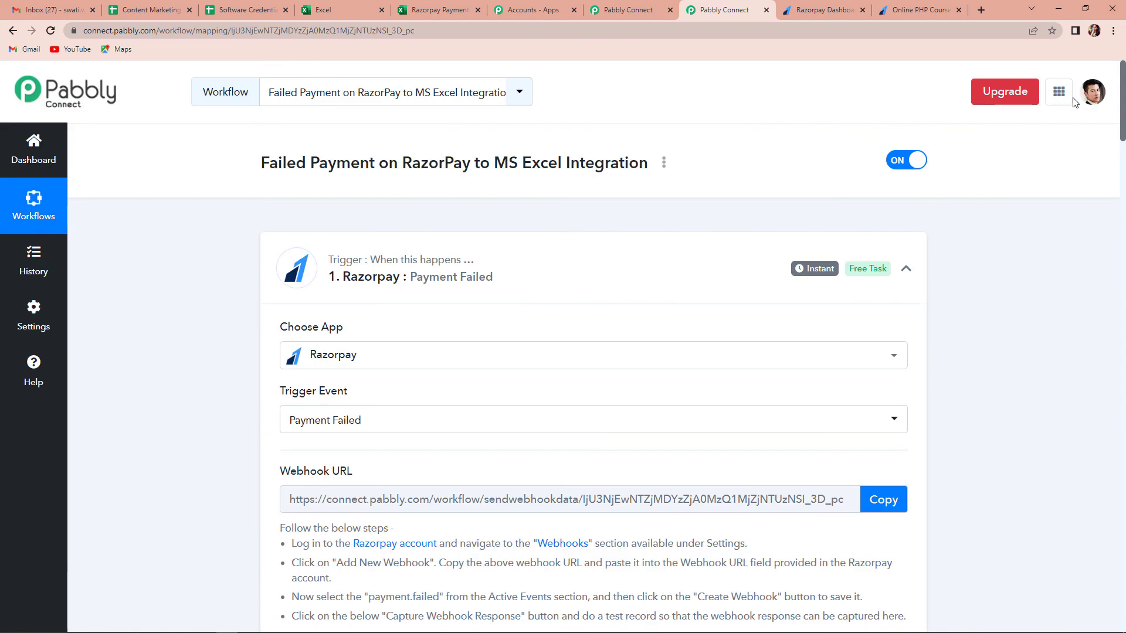
left_click(906, 268)
left_click(906, 400)
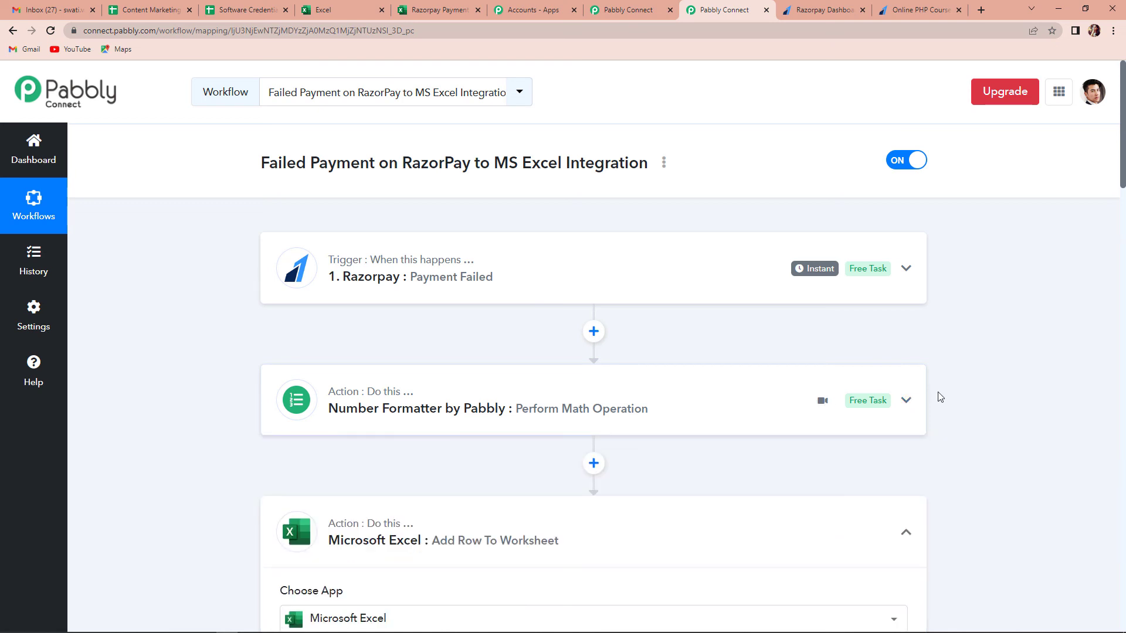
scroll(897, 364, "down", 2)
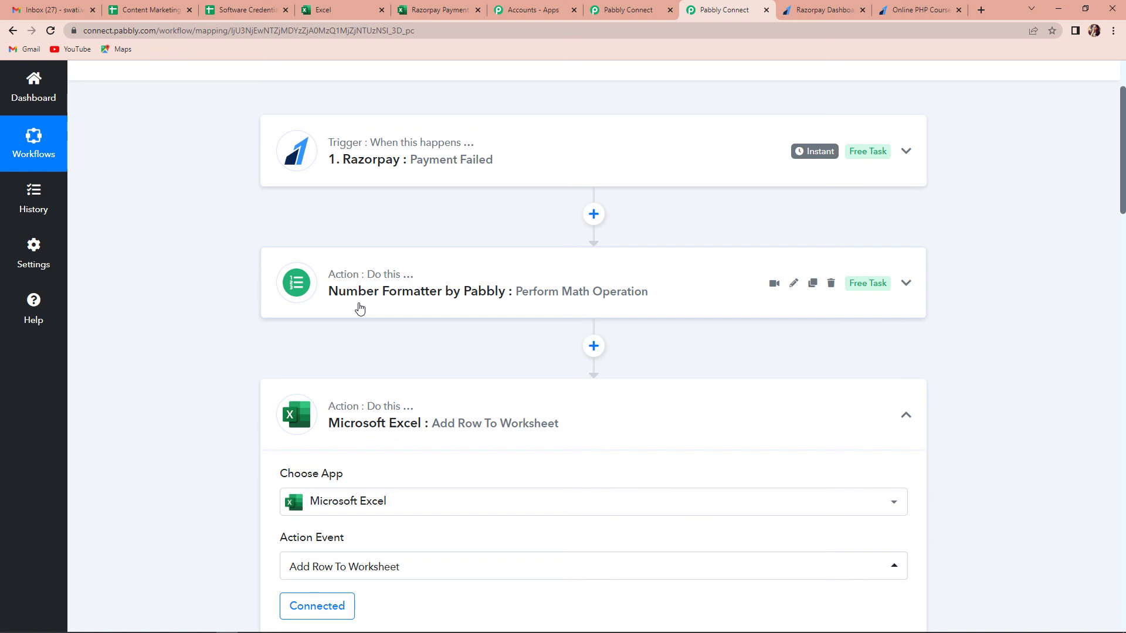
scroll(406, 354, "down", 3)
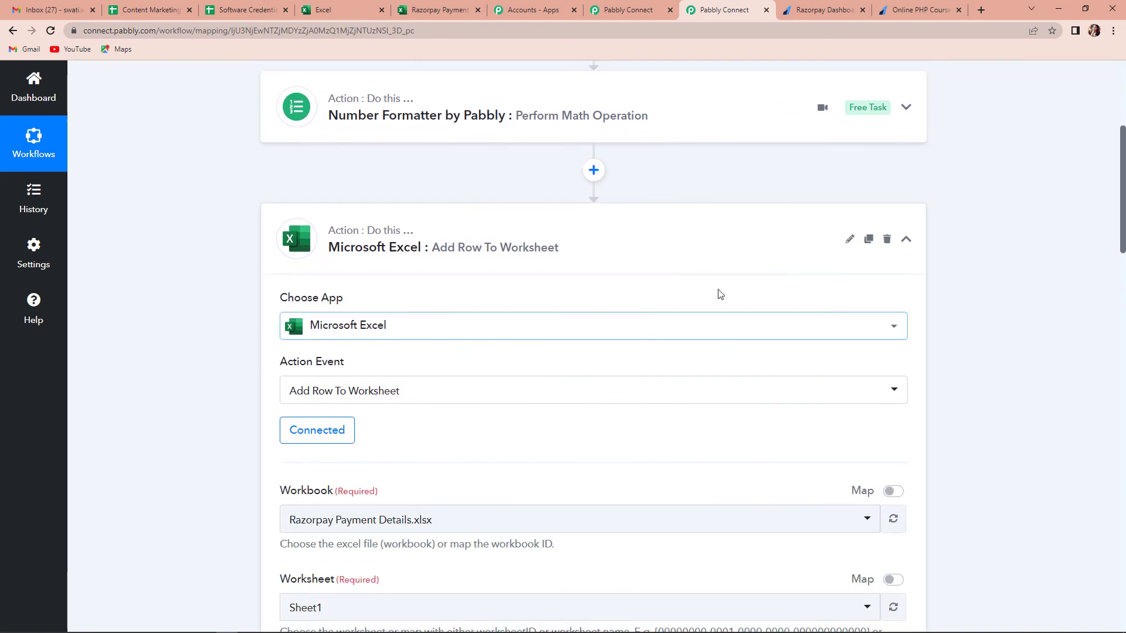
left_click(906, 240)
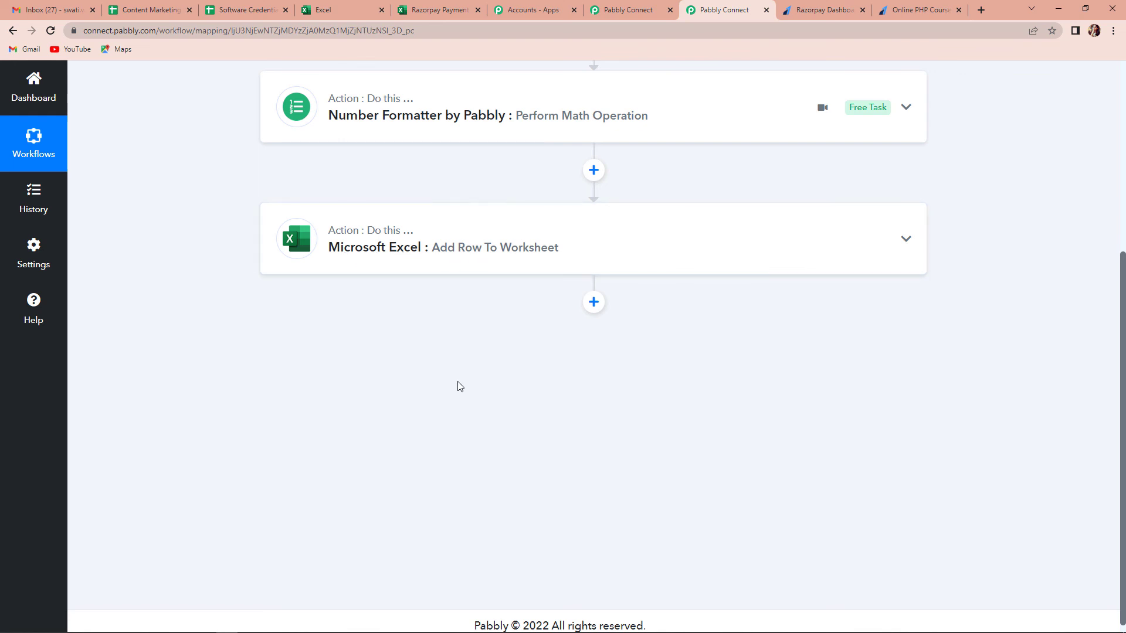
scroll(460, 386, "up", 4)
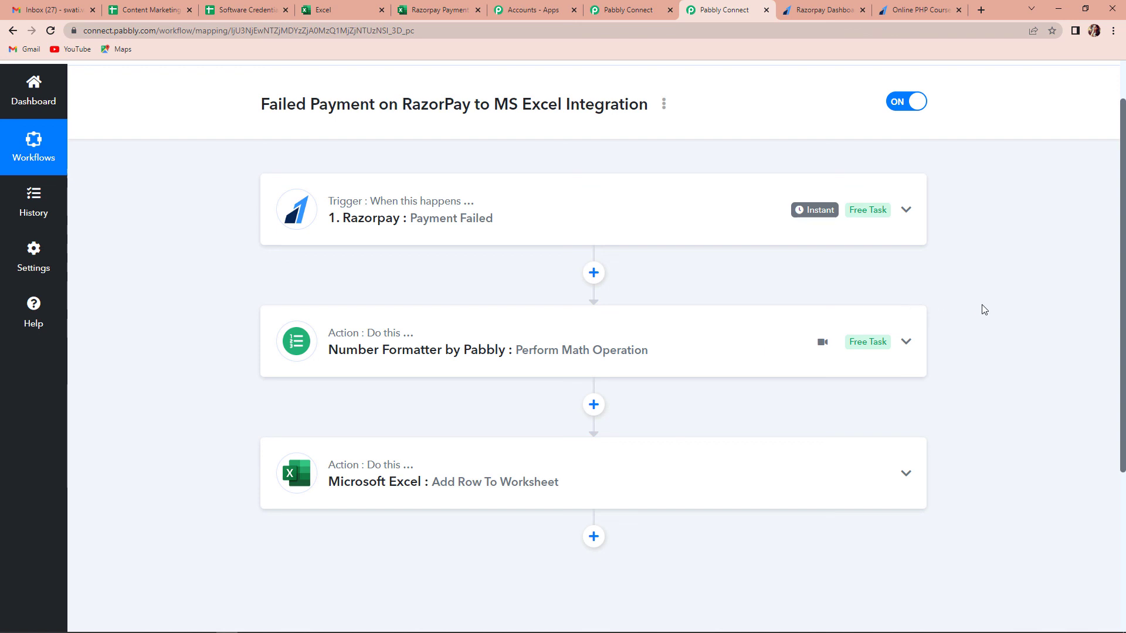